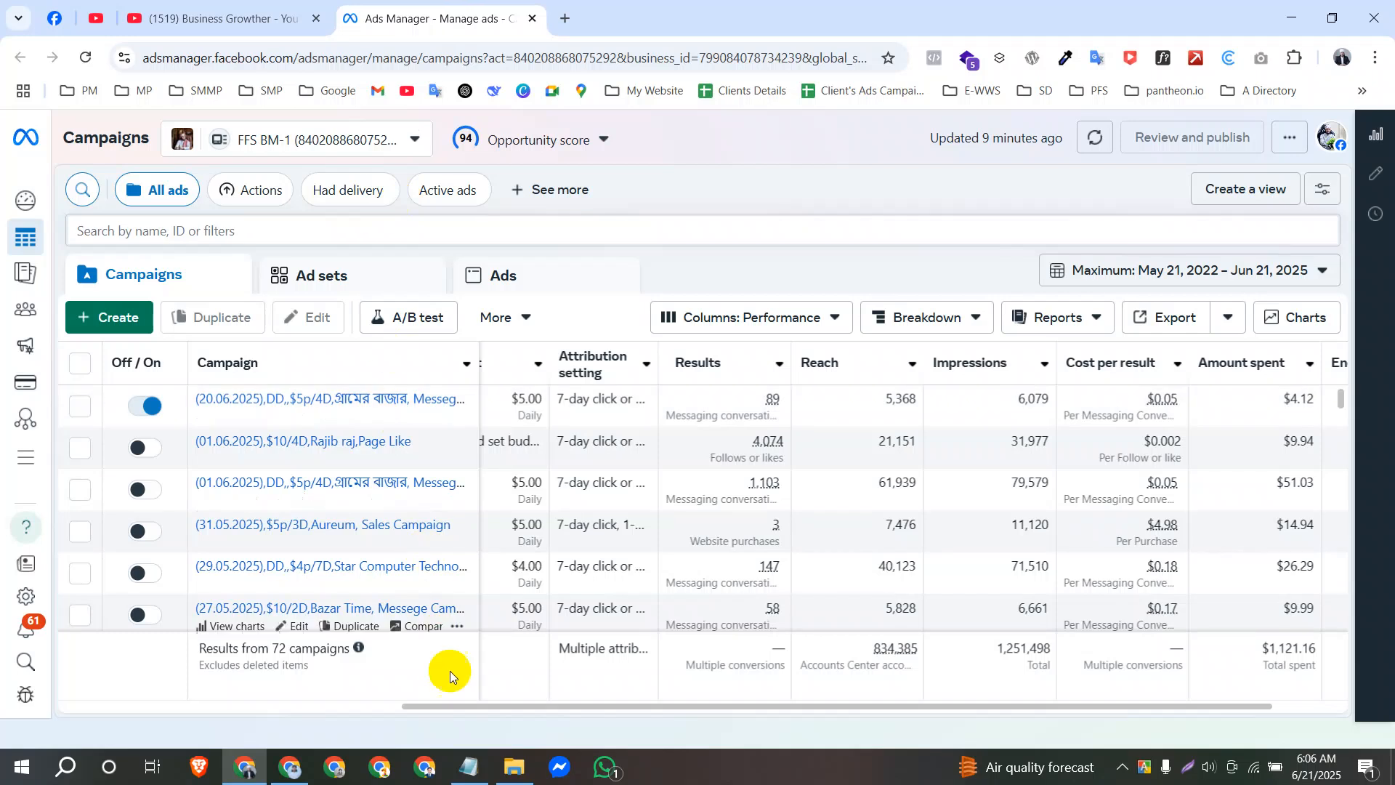
Write the heading "Awareness Campaign" with a line of equals signs beneath it in a blank Notepad note, then put the note away.
{"action": "left_click", "coordinate": [472, 767]}
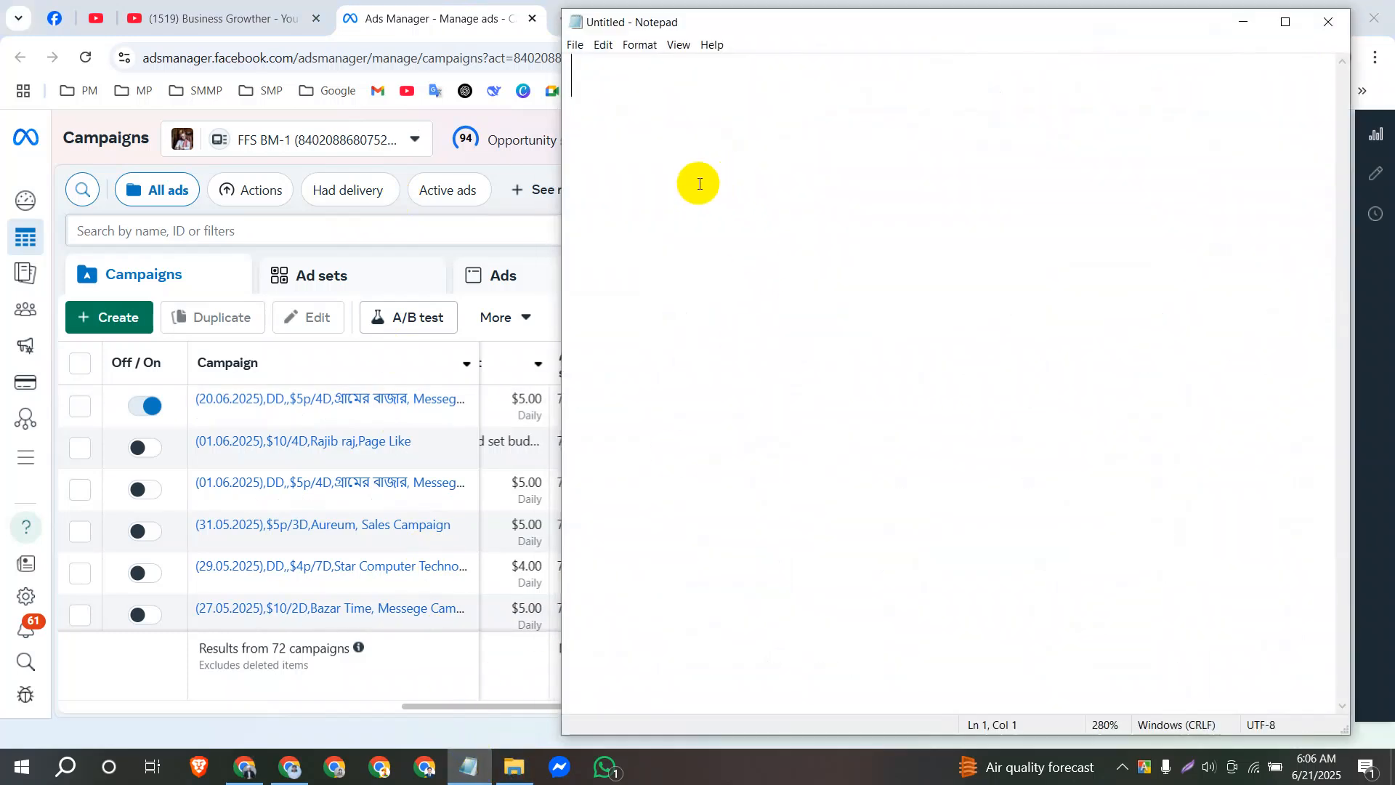
{"action": "type", "text": "Awareness Campaign"}
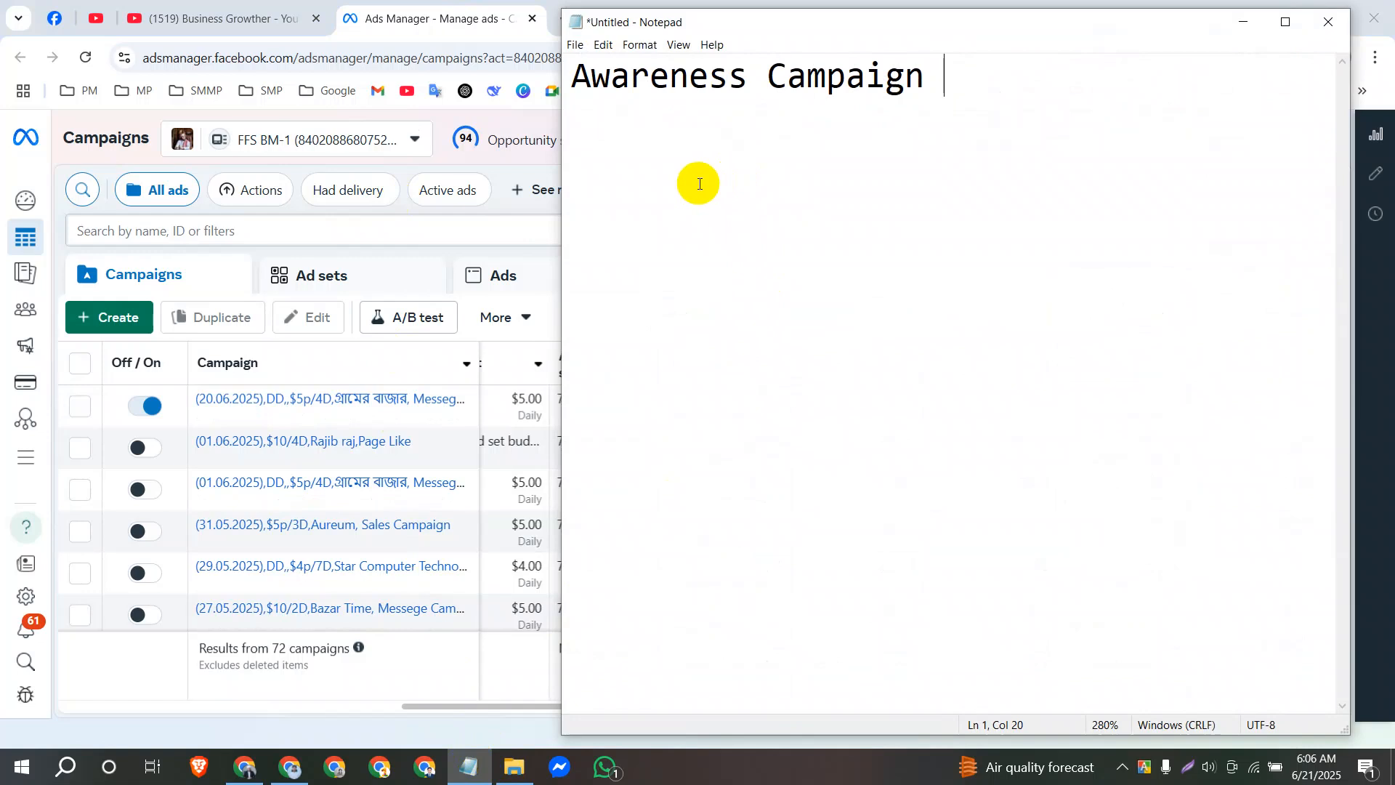
{"action": "type", "text": "==============="}
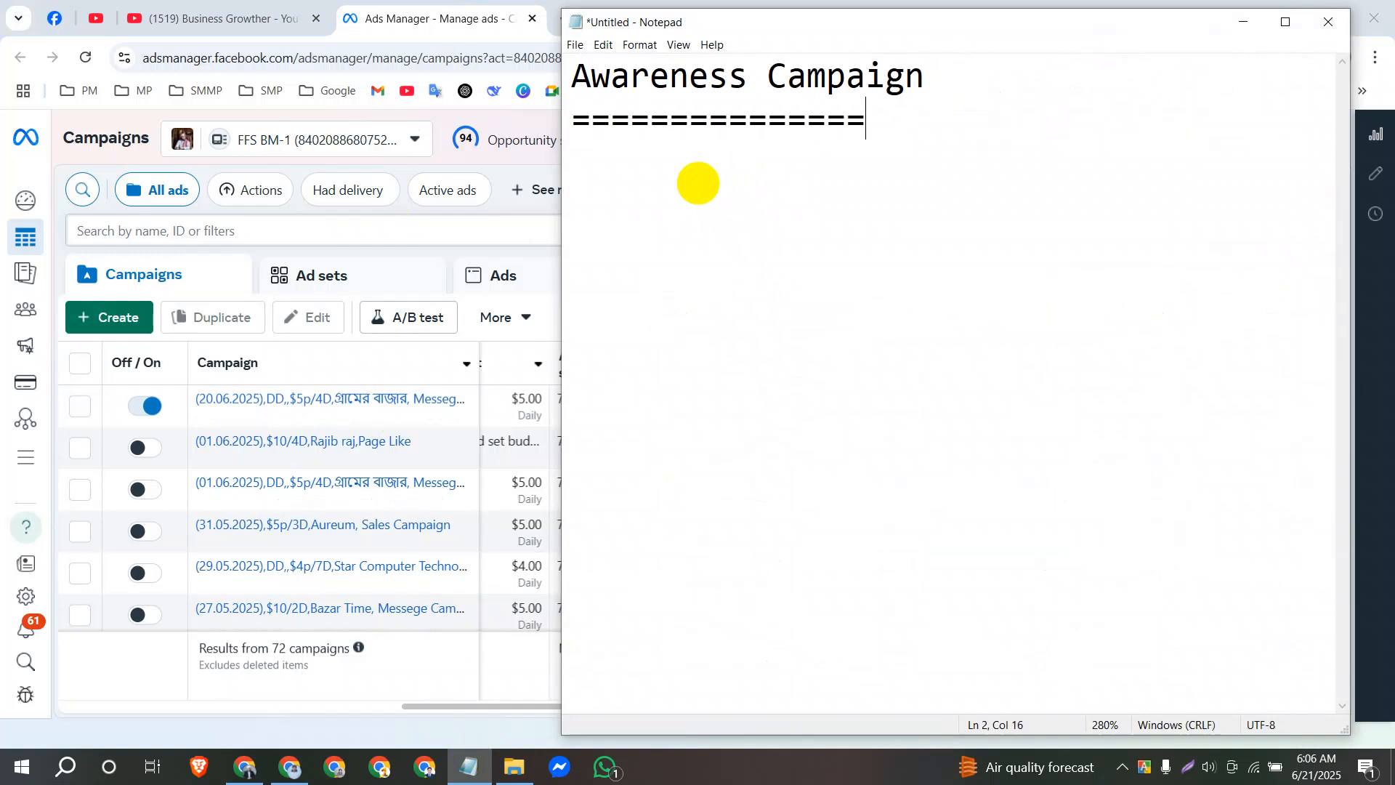
{"action": "type", "text": "===="}
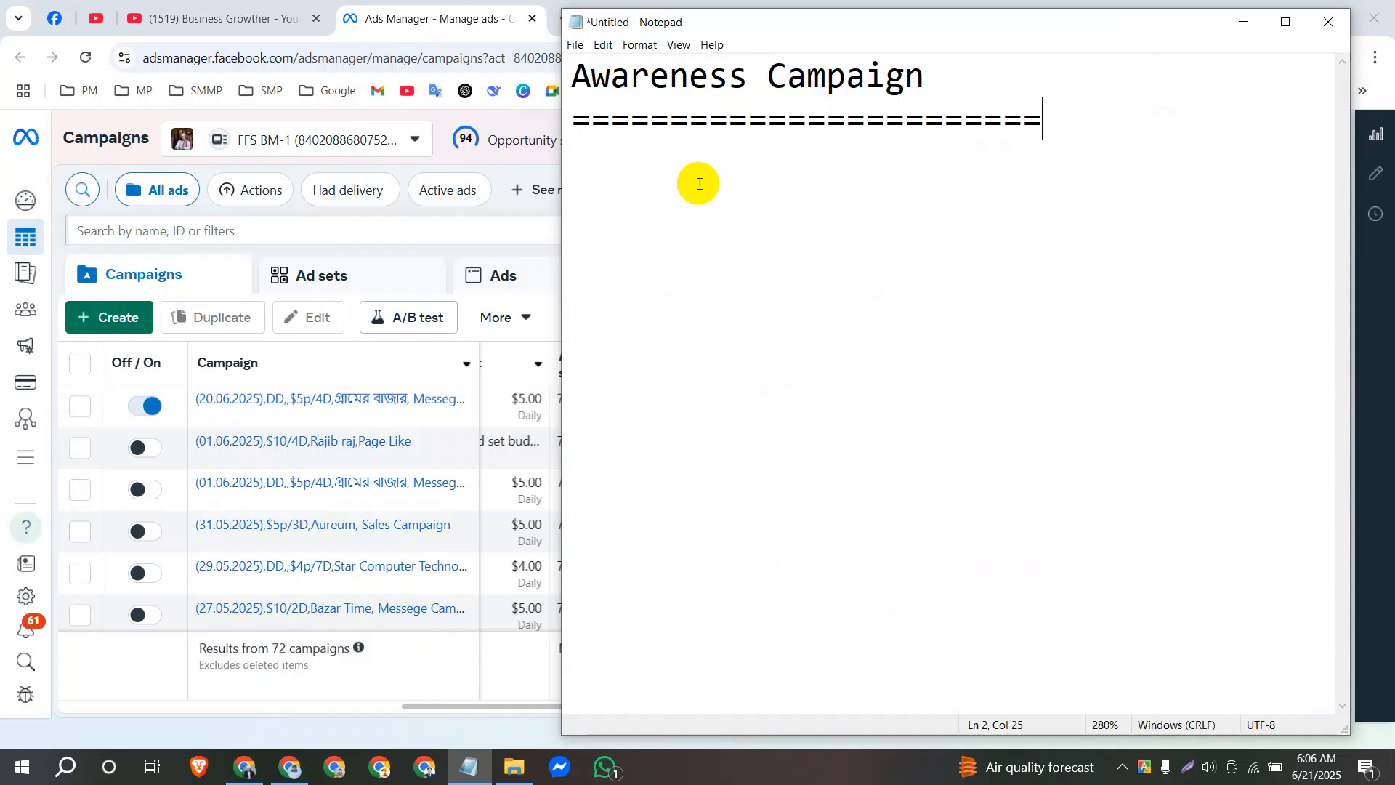
{"action": "left_click", "coordinate": [1248, 24]}
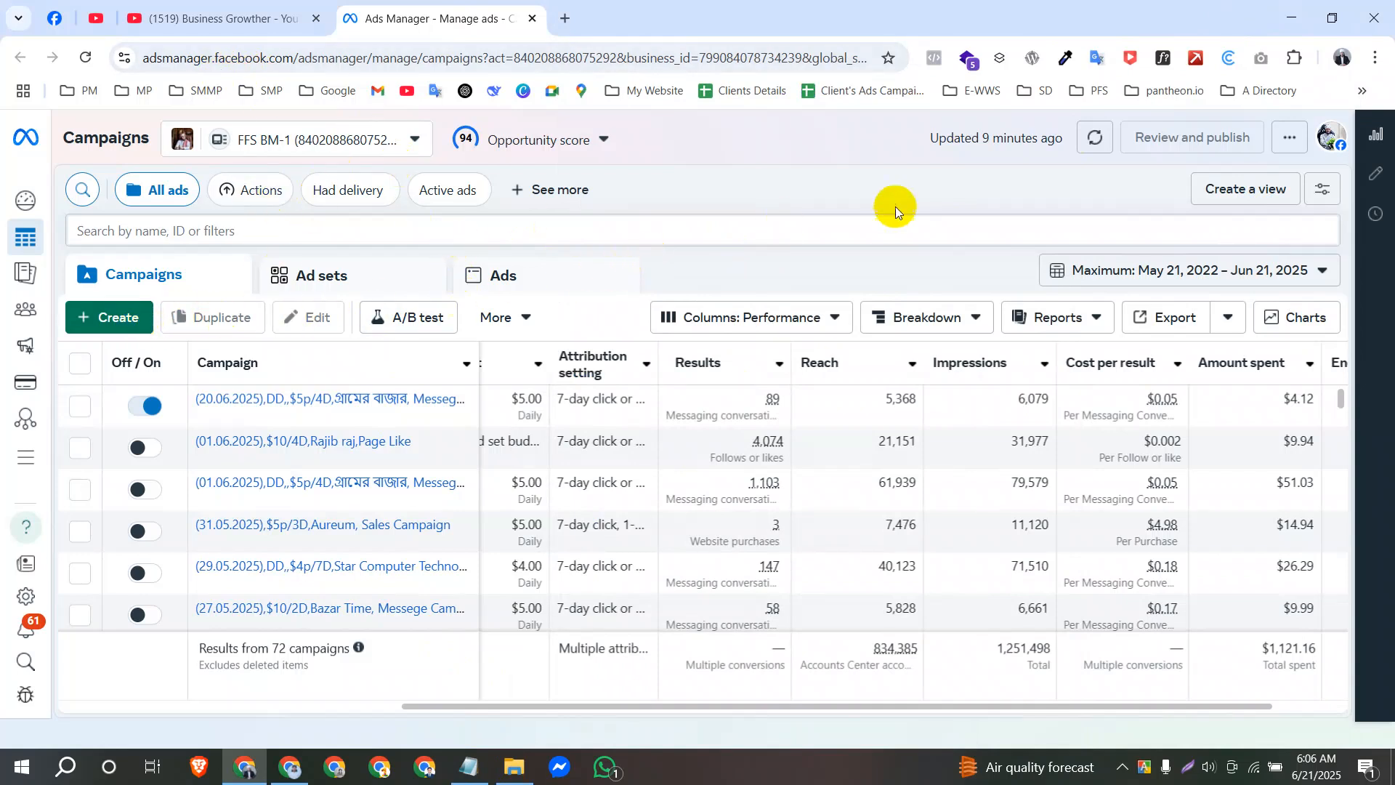
Refresh the campaigns data and start a new auction campaign with the Awareness objective.
{"action": "left_click", "coordinate": [1093, 141]}
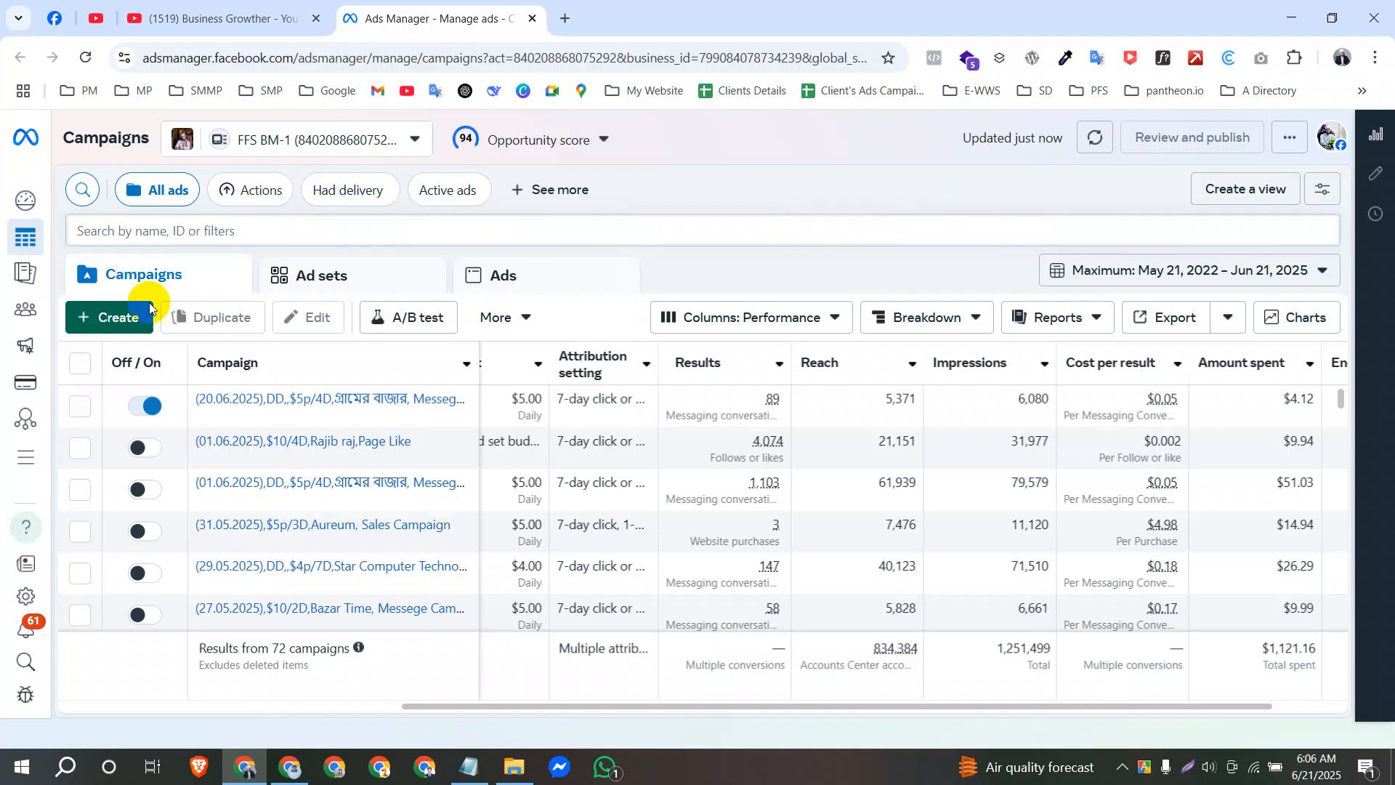
{"action": "left_click", "coordinate": [106, 319]}
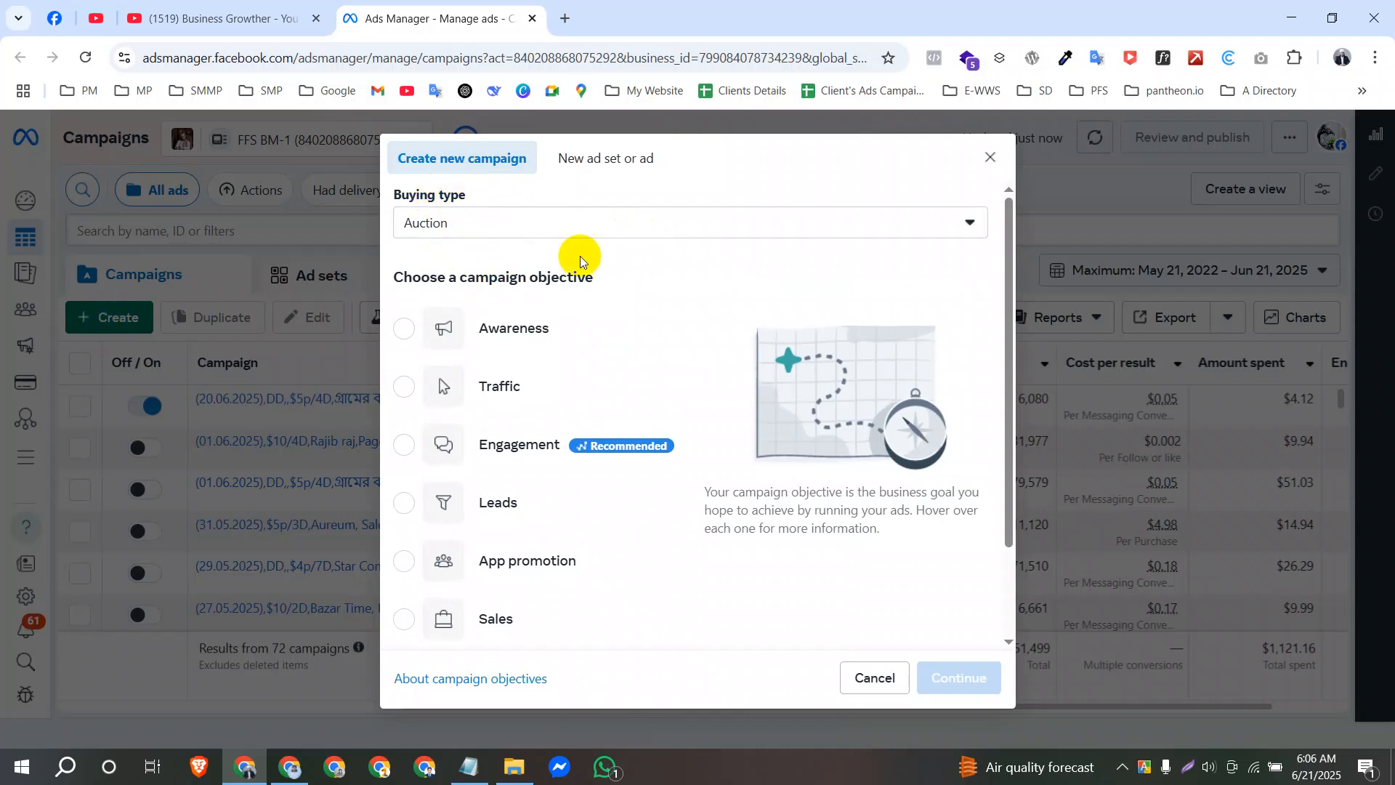
{"action": "left_click_drag", "start_coordinate": [594, 277], "coordinate": [406, 275]}
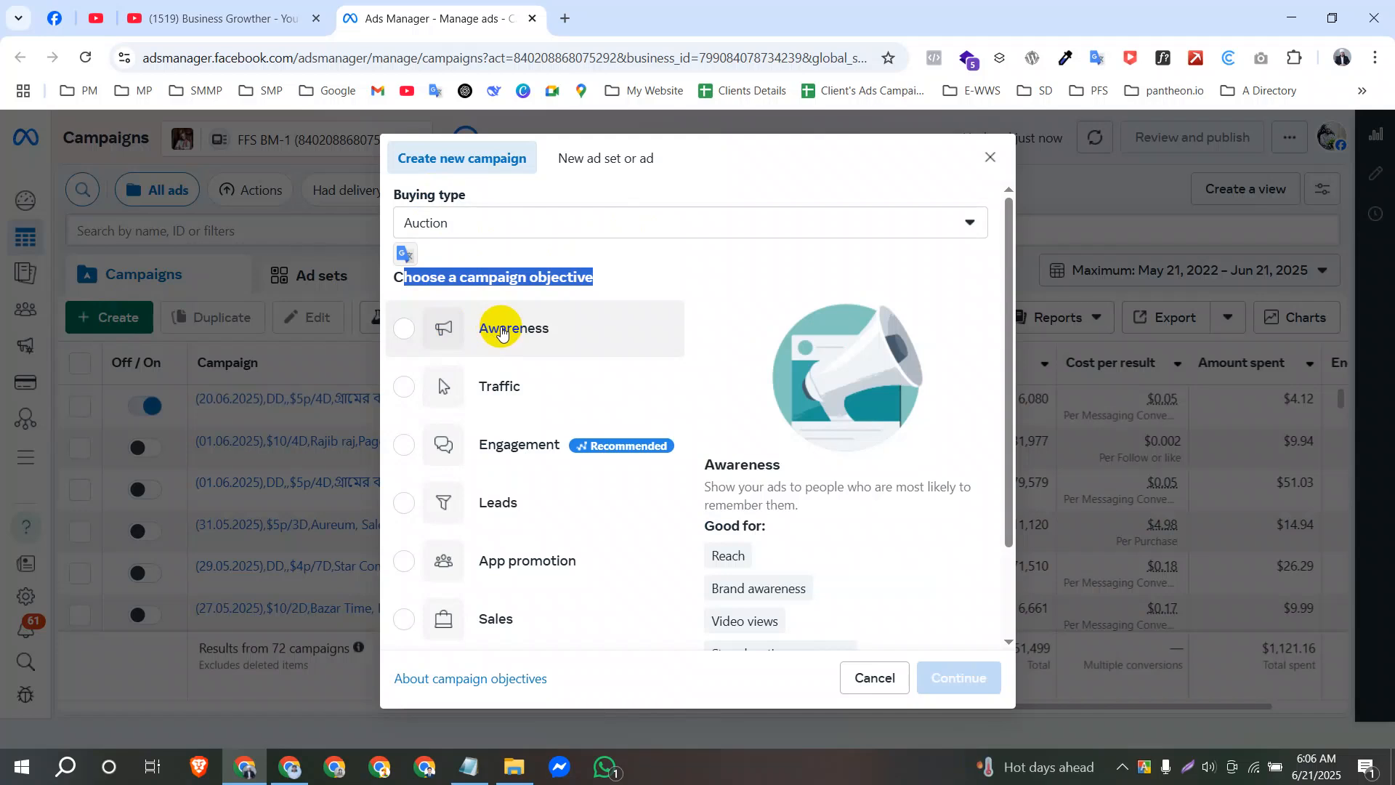
{"action": "scroll", "coordinate": [747, 513], "scroll_direction": "down", "scroll_amount": 2}
{"action": "scroll", "coordinate": [746, 494], "scroll_direction": "up", "scroll_amount": 1}
{"action": "scroll", "coordinate": [747, 492], "scroll_direction": "up", "scroll_amount": 1}
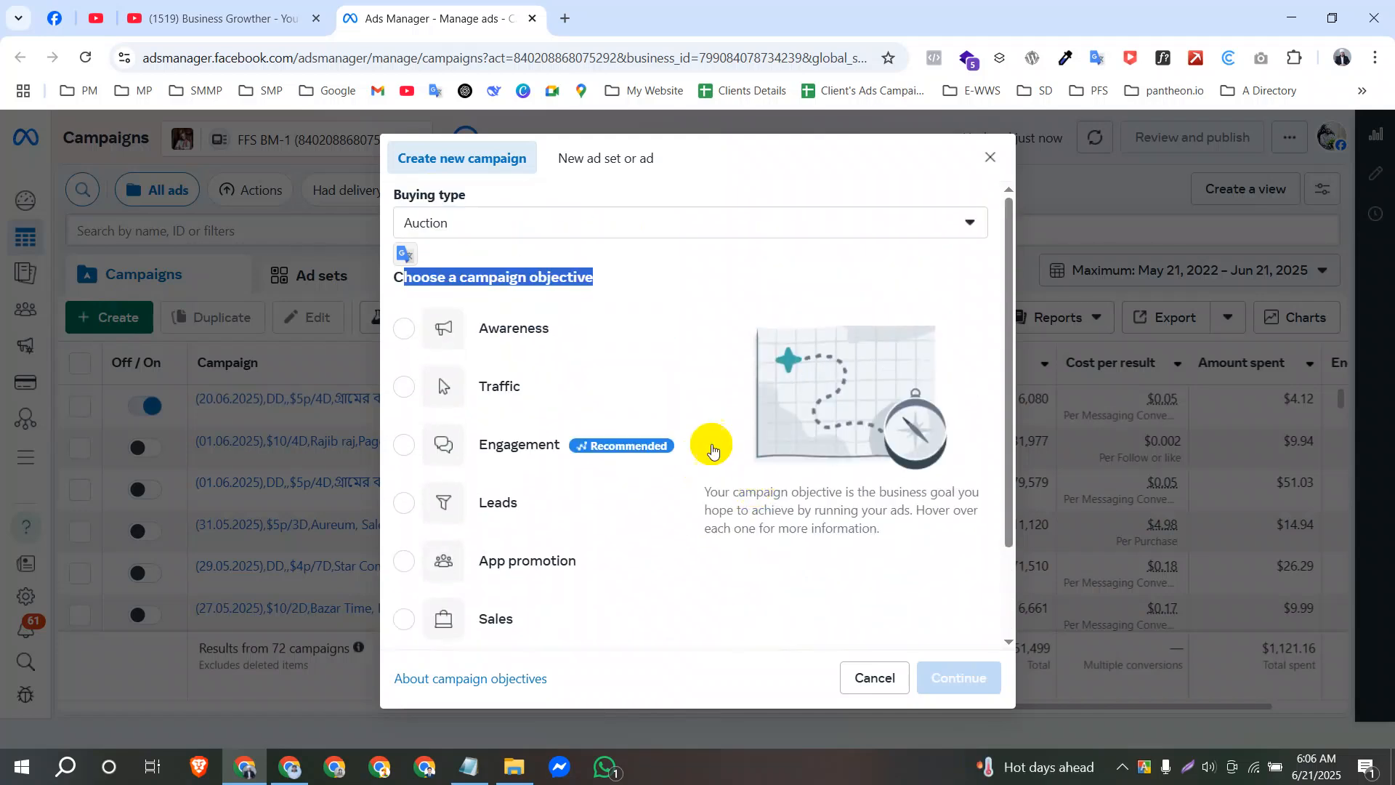
{"action": "left_click", "coordinate": [431, 331]}
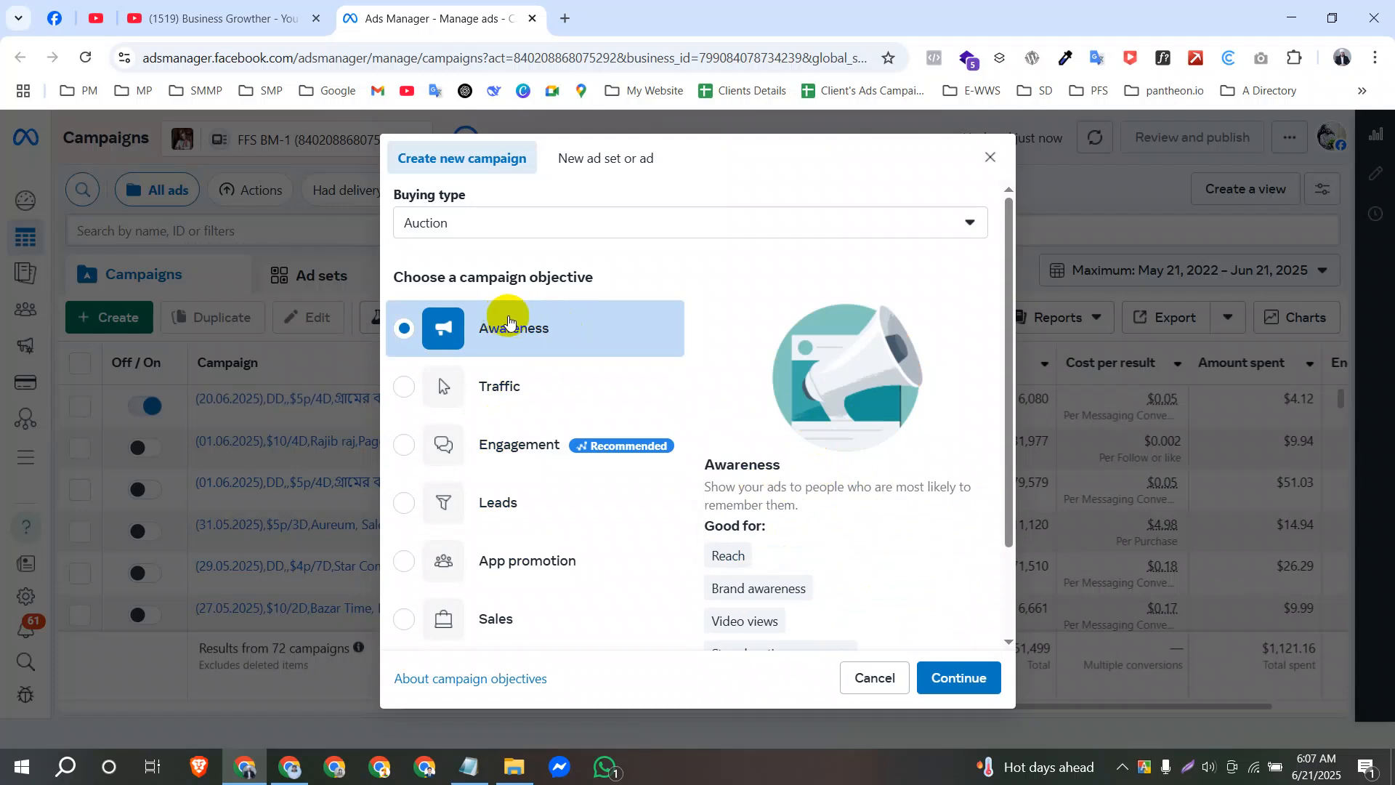
Examine the Awareness objective's description and its suggested uses: reach, brand awareness, video views and store location awareness.
{"action": "scroll", "coordinate": [930, 399], "scroll_direction": "down", "scroll_amount": 2}
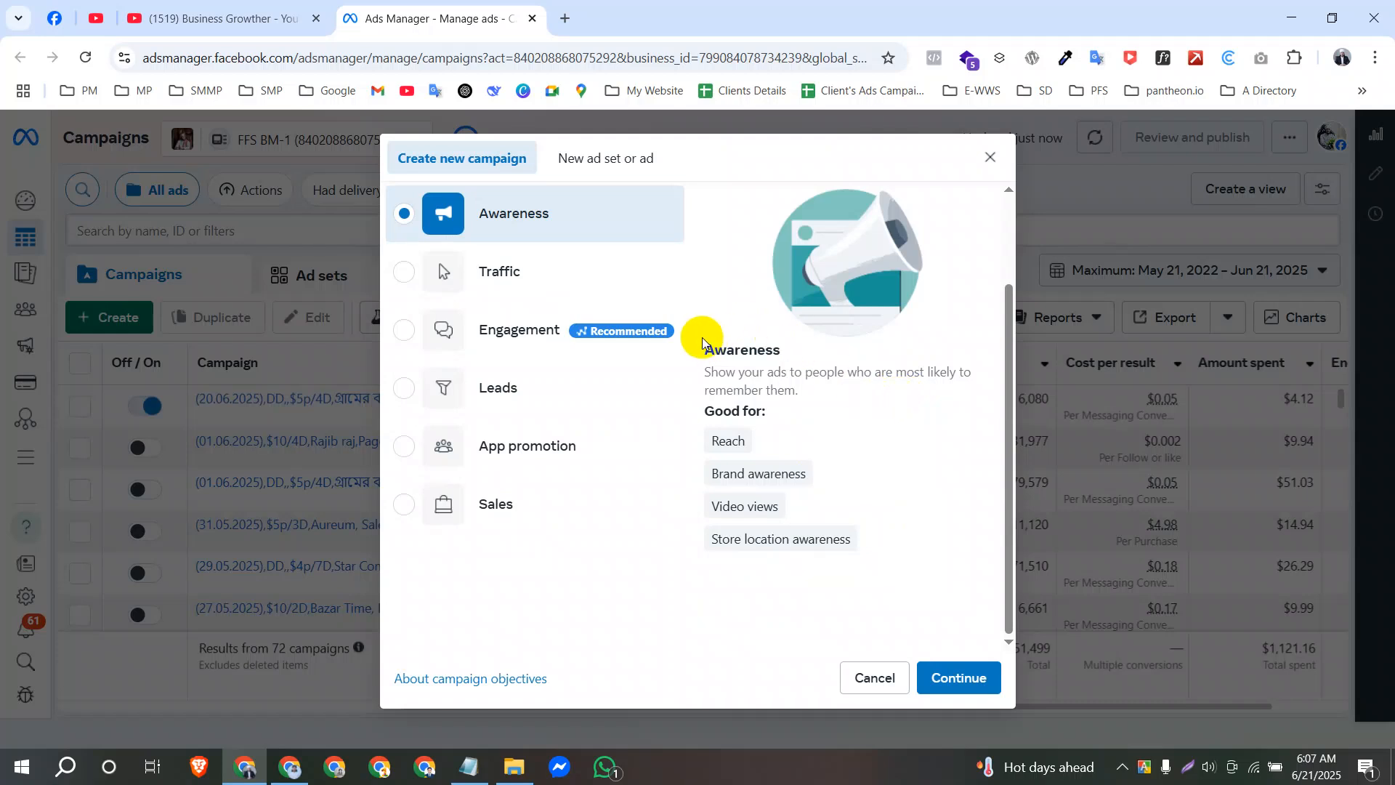
{"action": "left_click_drag", "start_coordinate": [703, 341], "coordinate": [840, 427]}
{"action": "left_click", "coordinate": [852, 400]}
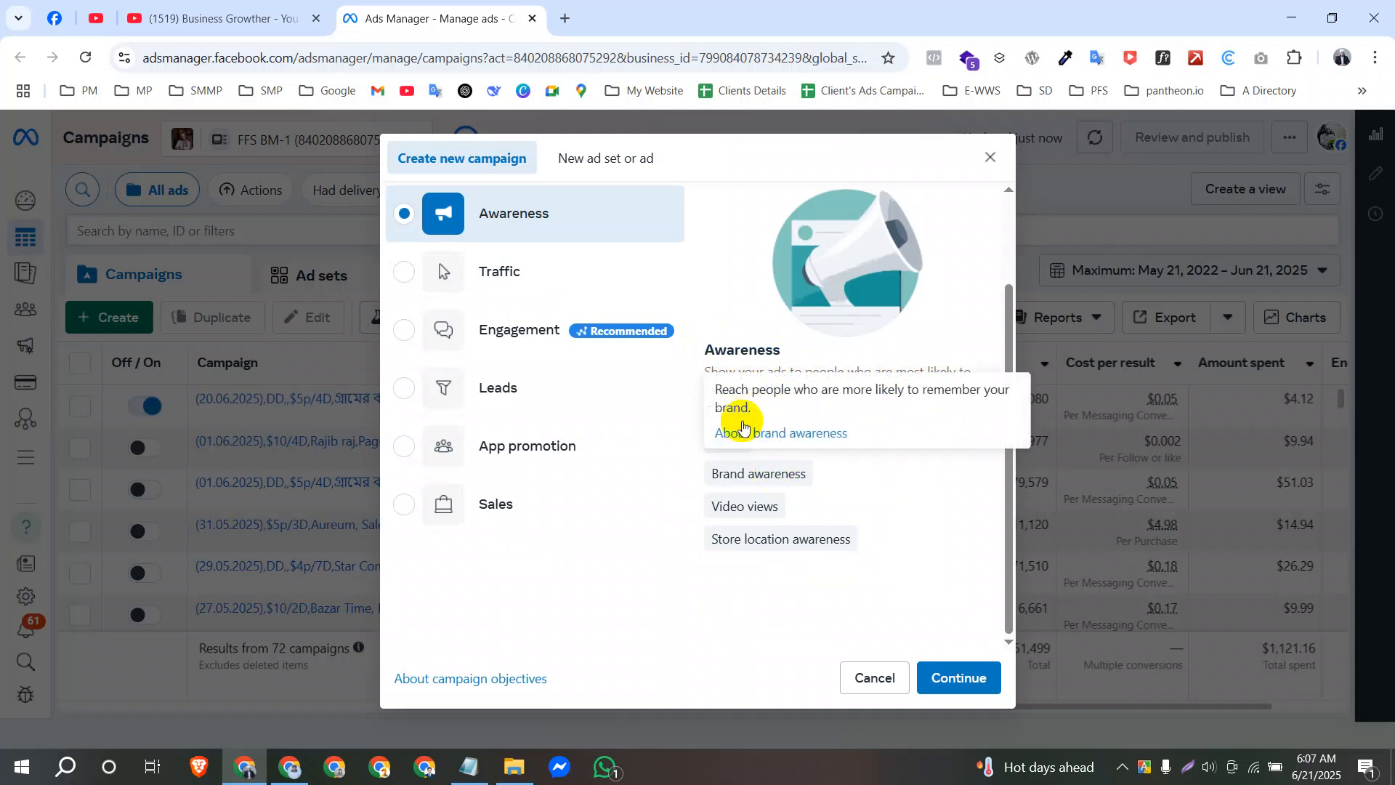
{"action": "mouse_move", "coordinate": [734, 472]}
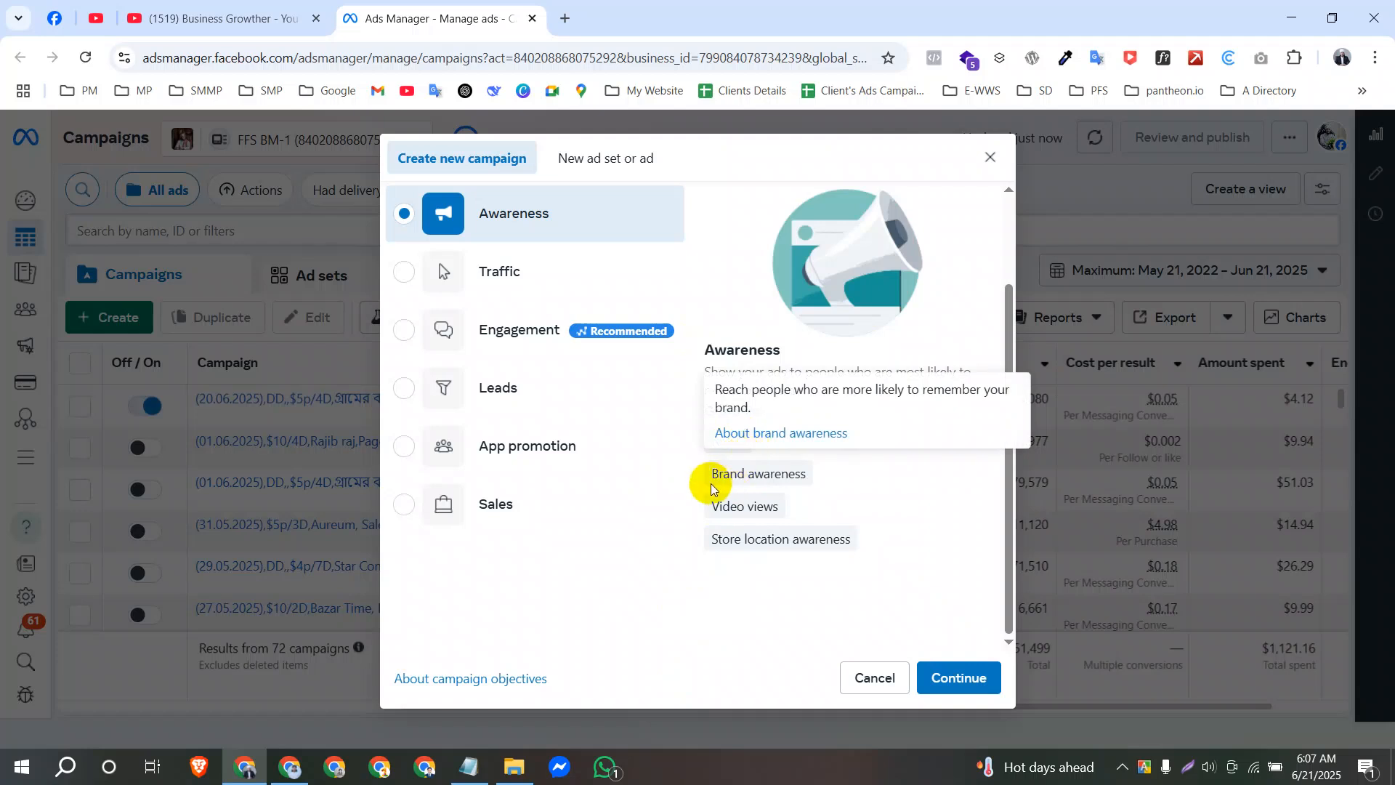
{"action": "mouse_move", "coordinate": [732, 529]}
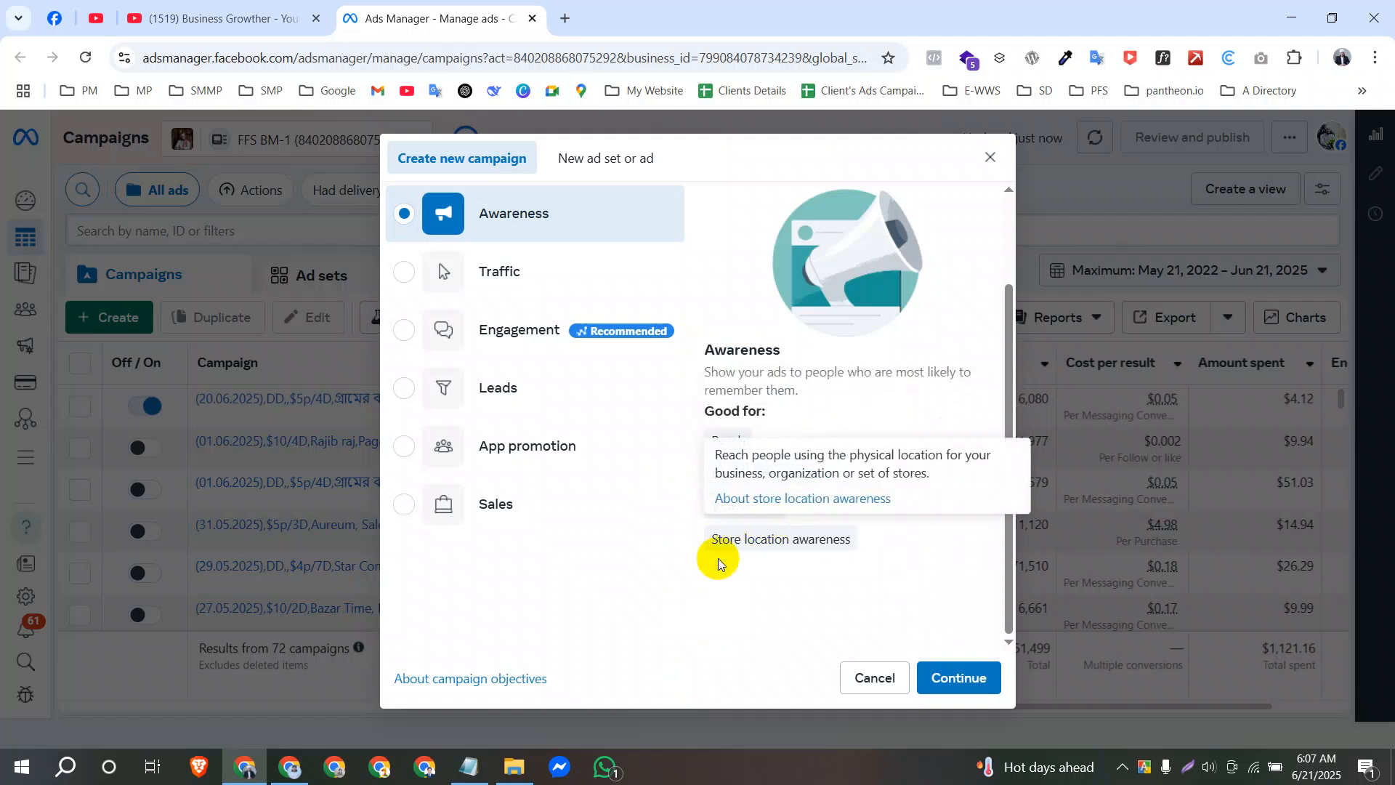
{"action": "mouse_move", "coordinate": [810, 550]}
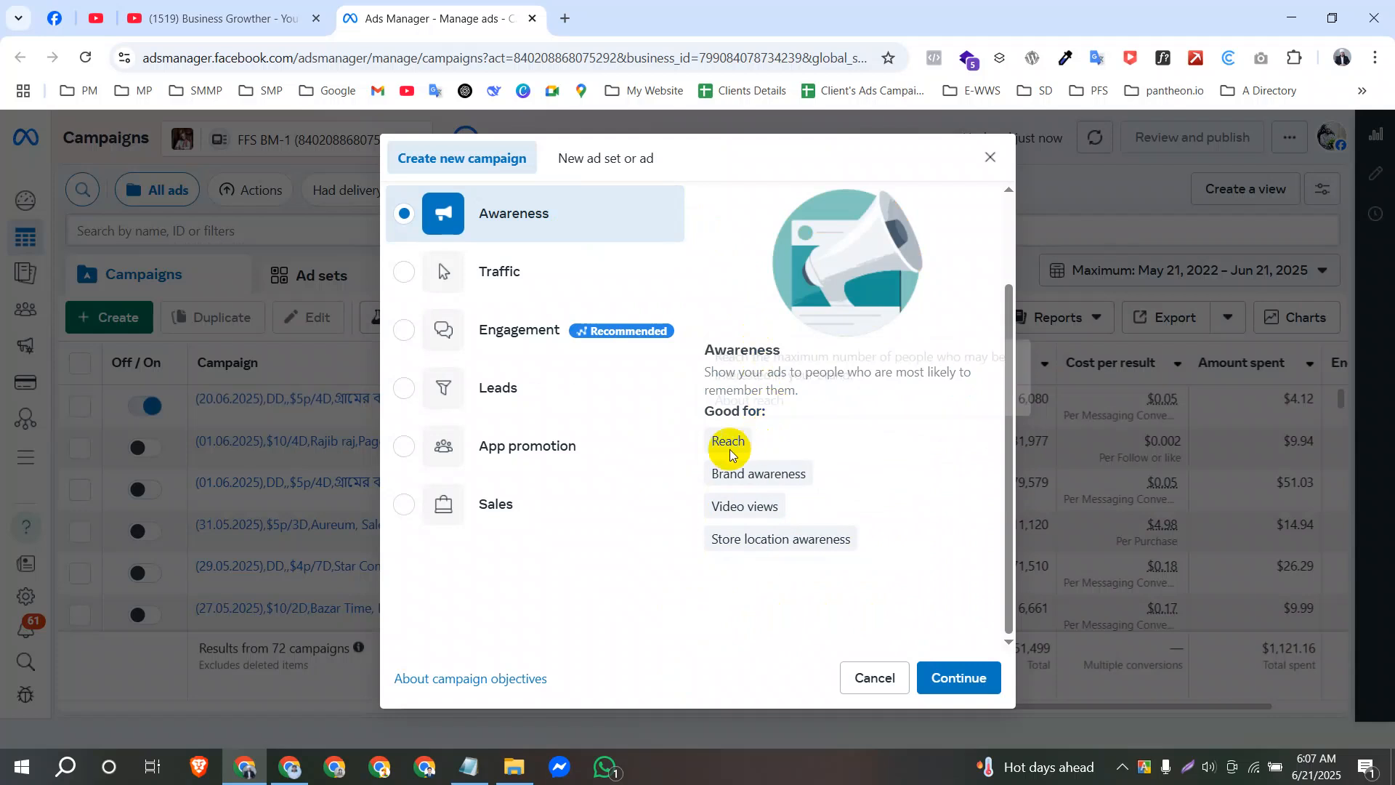
{"action": "mouse_move", "coordinate": [728, 446]}
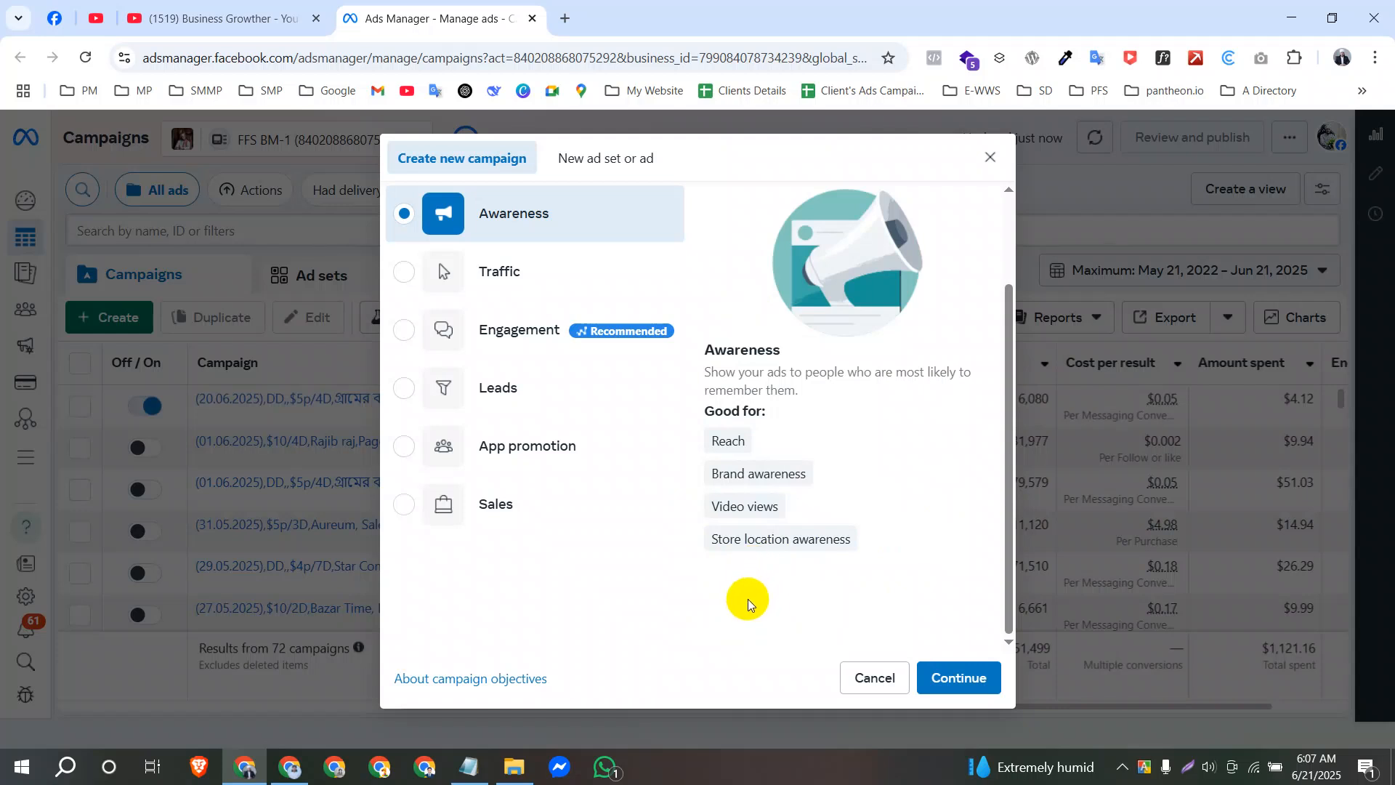
{"action": "left_click_drag", "start_coordinate": [709, 539], "coordinate": [885, 550]}
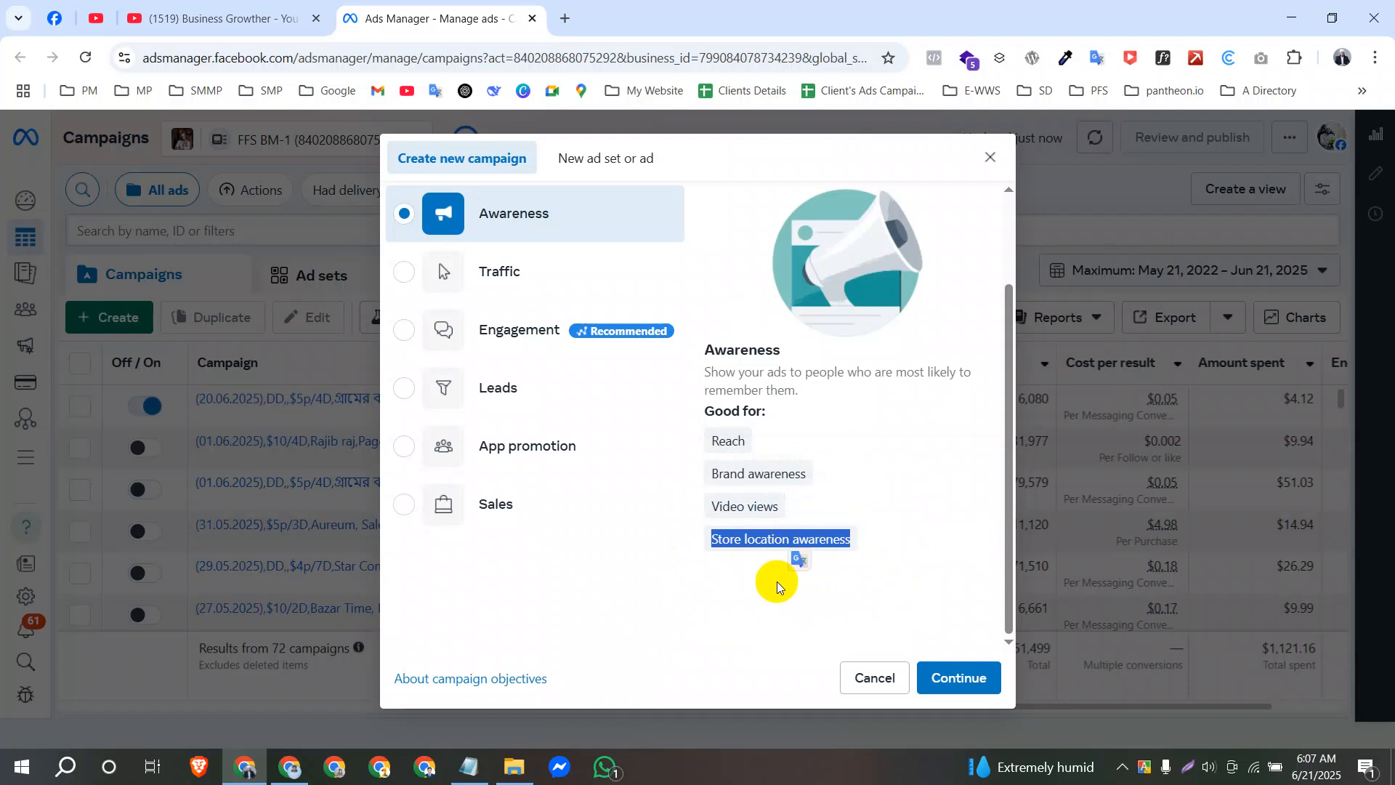
{"action": "left_click", "coordinate": [778, 584]}
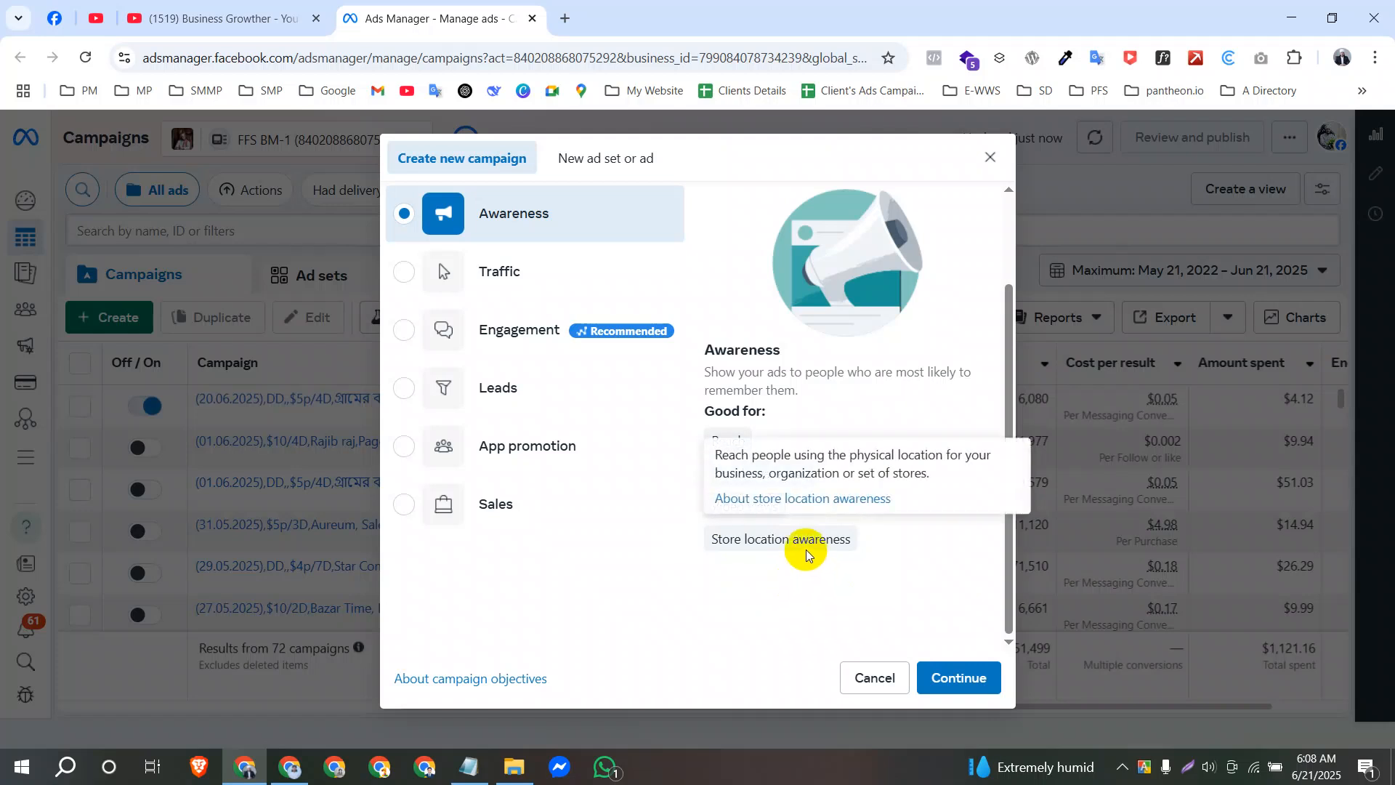
{"action": "mouse_move", "coordinate": [717, 539]}
{"action": "left_click_drag", "start_coordinate": [713, 541], "coordinate": [854, 538]}
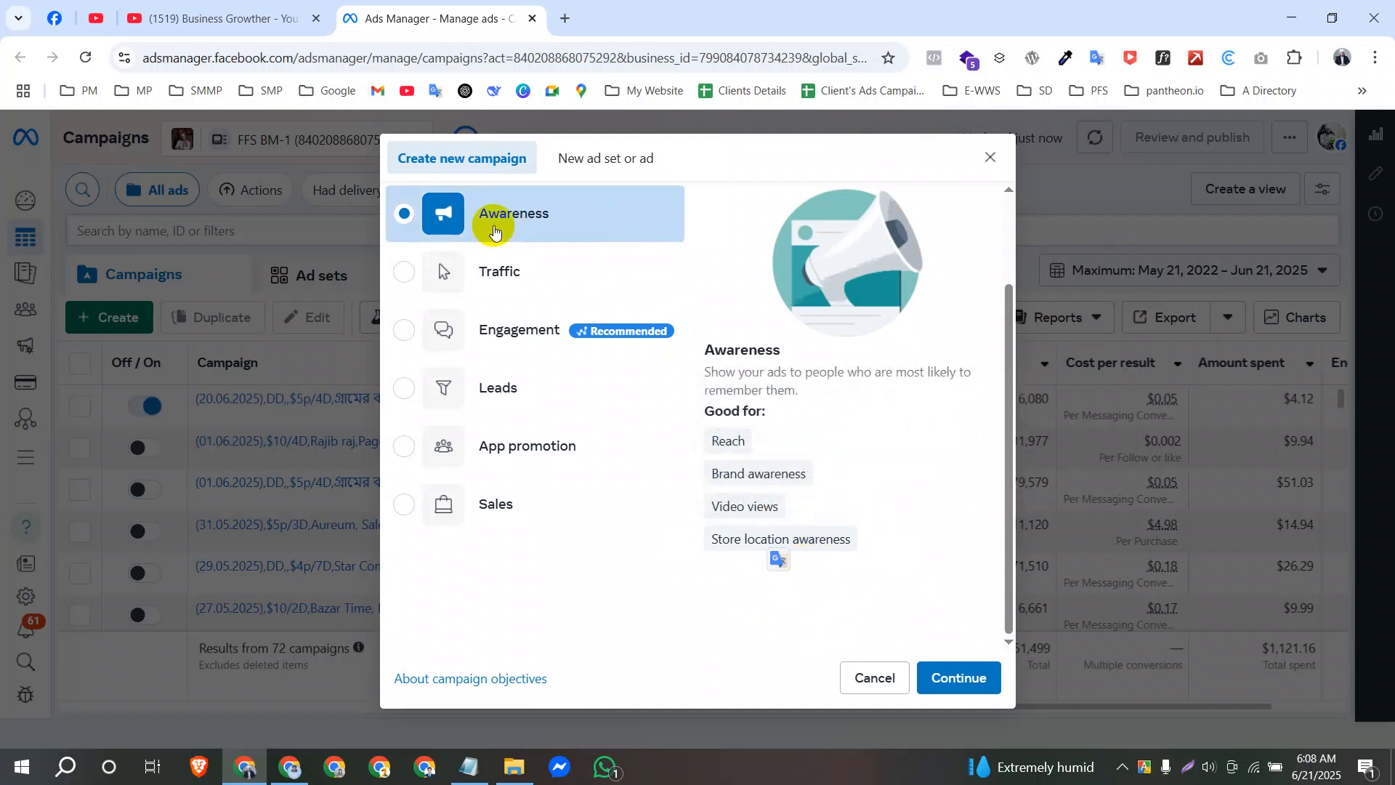
{"action": "scroll", "coordinate": [523, 242], "scroll_direction": "up", "scroll_amount": 2}
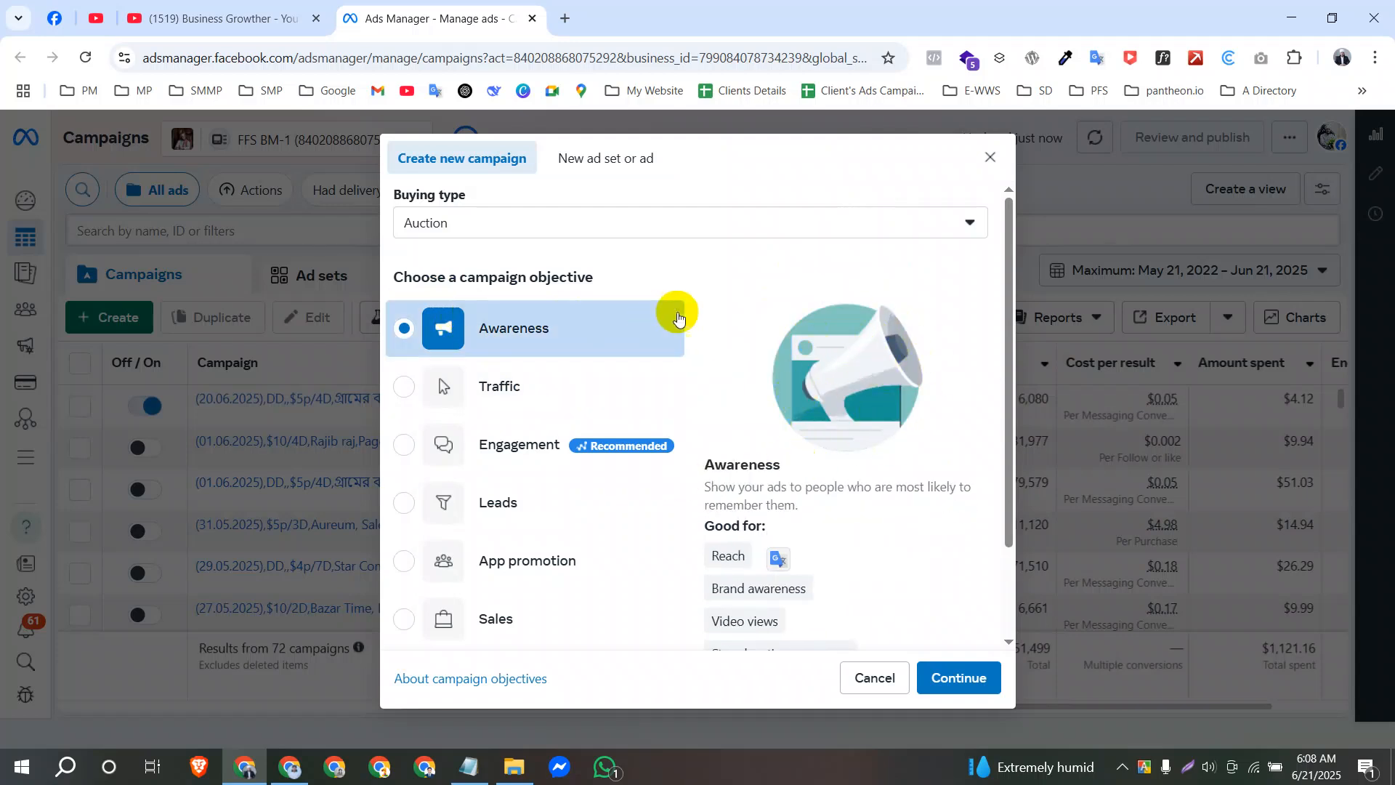
Continue with the Awareness objective into the draft campaign's settings and make the campaign name ready for editing.
{"action": "left_click", "coordinate": [963, 678]}
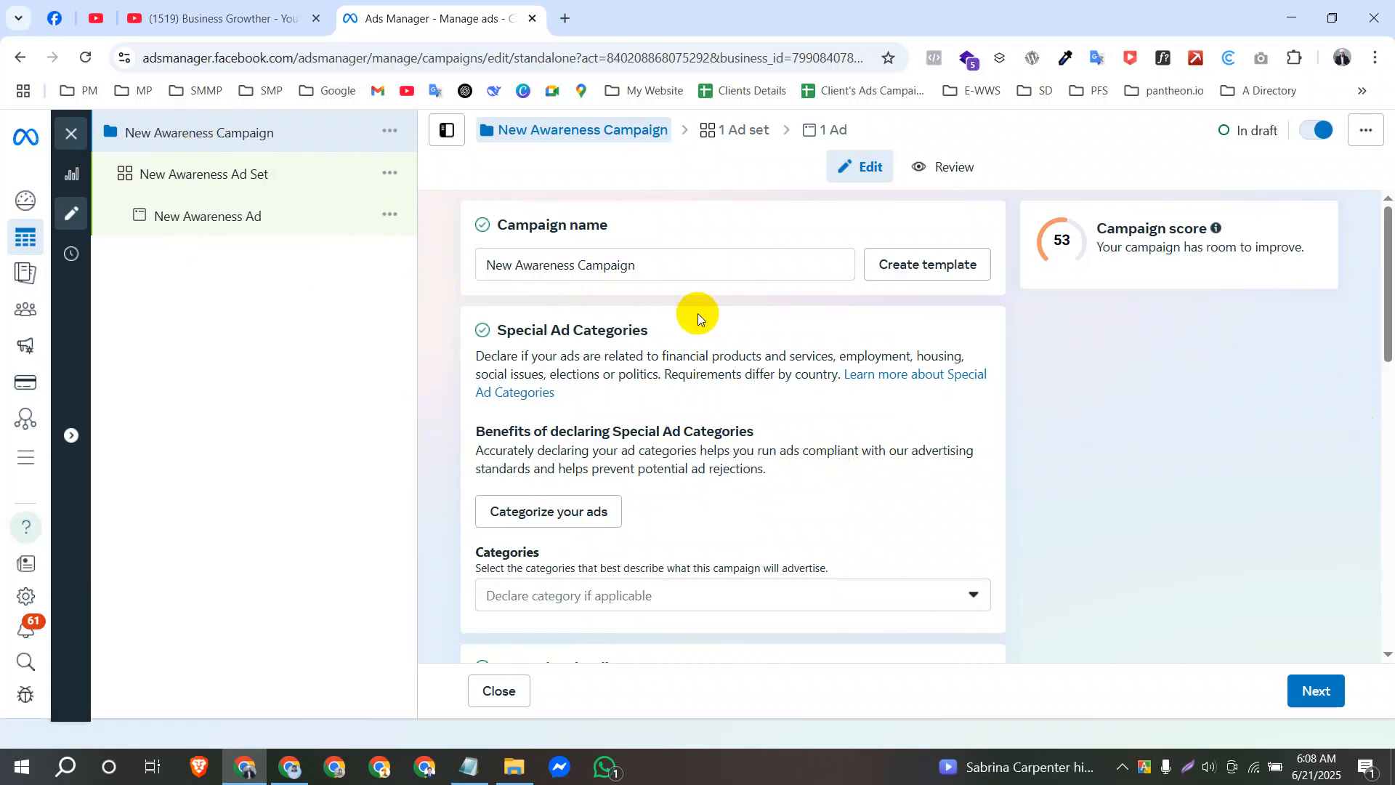
{"action": "scroll", "coordinate": [617, 494], "scroll_direction": "down", "scroll_amount": 8}
{"action": "scroll", "coordinate": [630, 505], "scroll_direction": "down", "scroll_amount": 3}
{"action": "scroll", "coordinate": [633, 498], "scroll_direction": "up", "scroll_amount": 10}
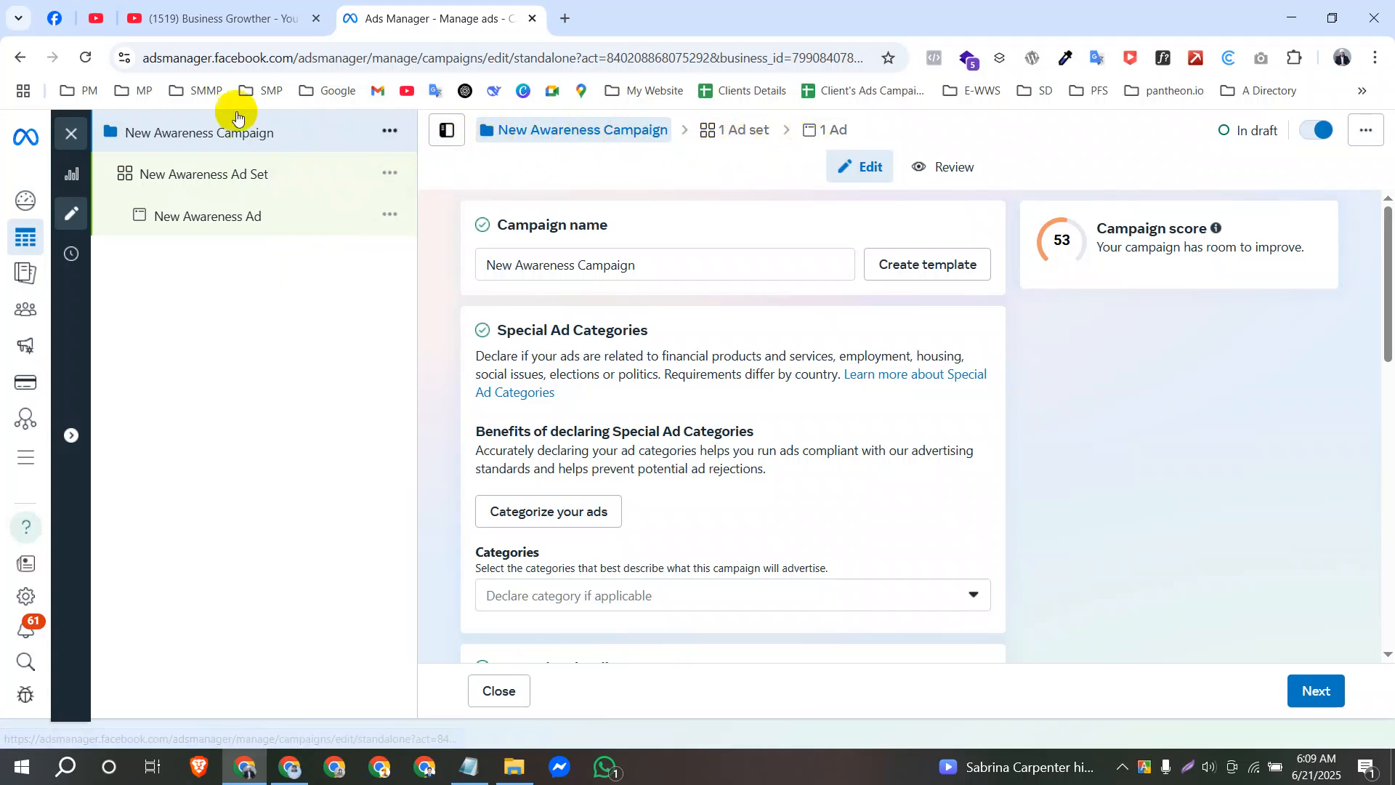
{"action": "left_click_drag", "start_coordinate": [663, 266], "coordinate": [473, 263]}
{"action": "left_click", "coordinate": [646, 266]}
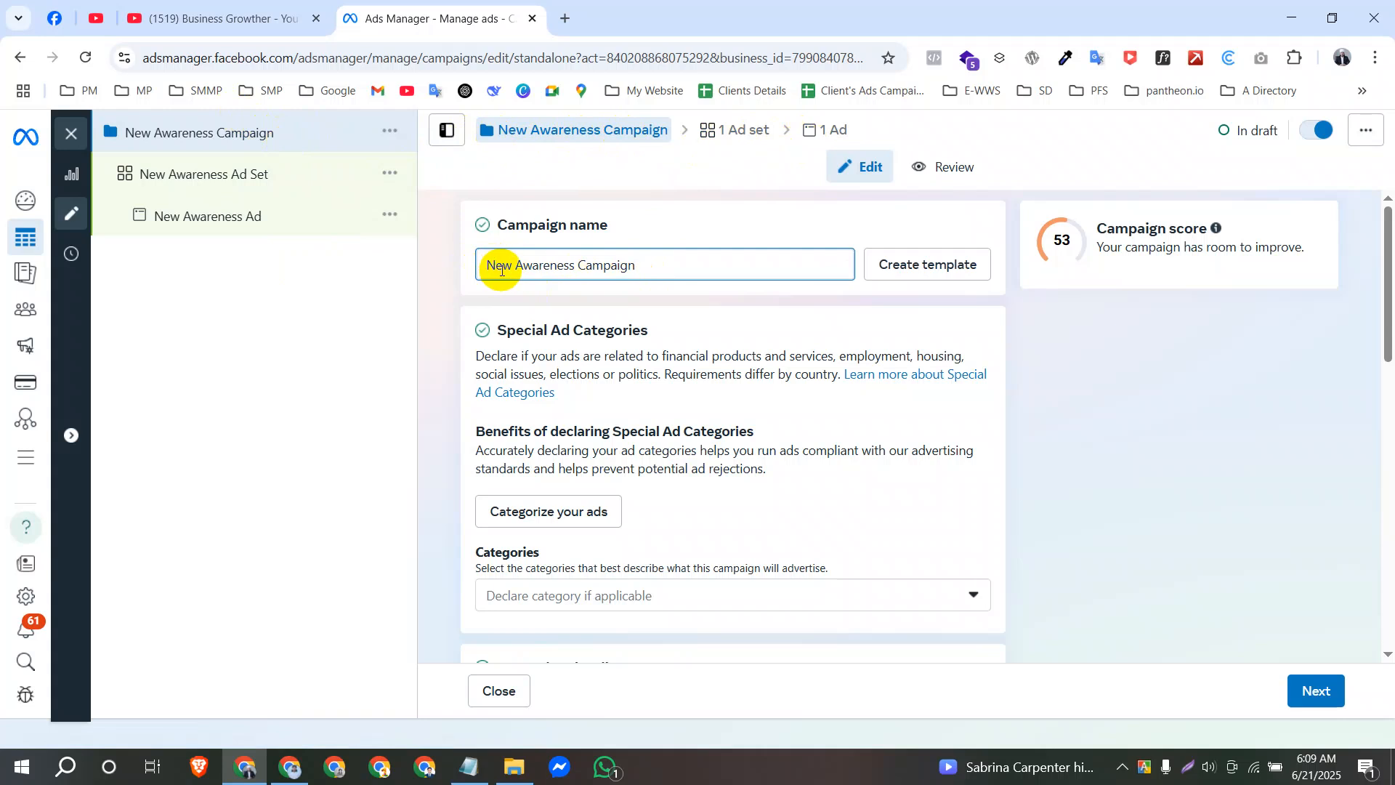
Switch to Facebook, open the list of managed Pages in a new tab and go to the Halal Supermarket BD page.
{"action": "left_click", "coordinate": [56, 19]}
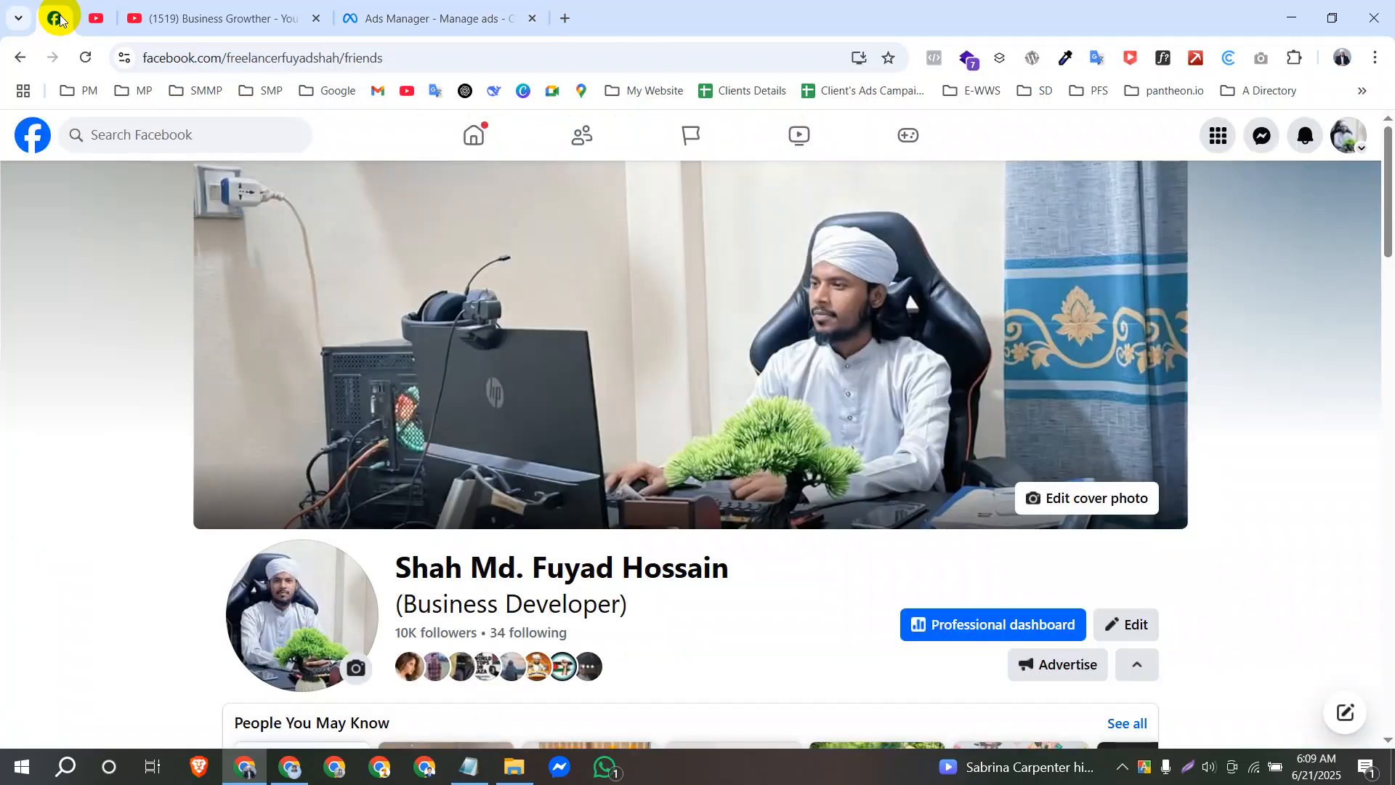
{"action": "right_click", "coordinate": [689, 142]}
{"action": "left_click", "coordinate": [723, 168]}
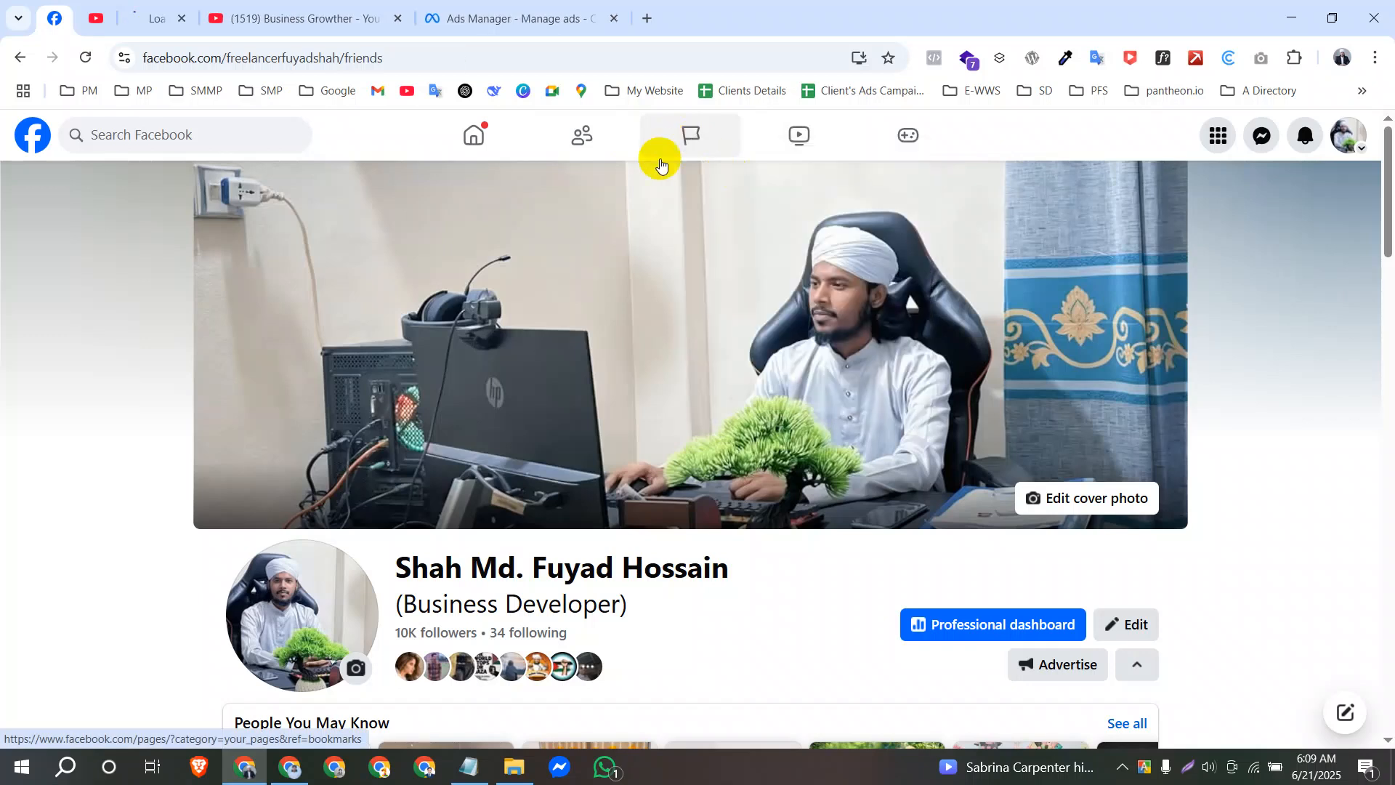
{"action": "left_click", "coordinate": [223, 16]}
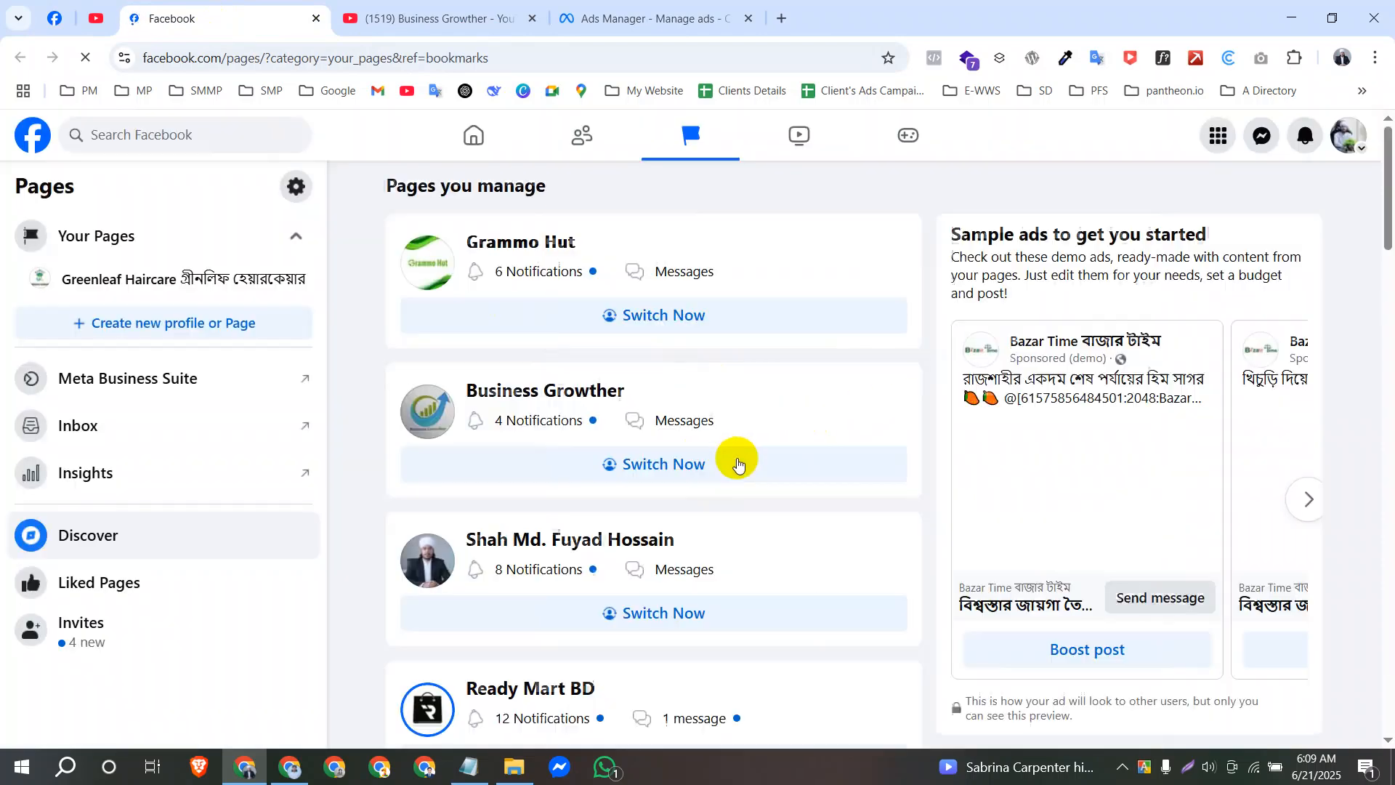
{"action": "scroll", "coordinate": [632, 436], "scroll_direction": "down", "scroll_amount": 15}
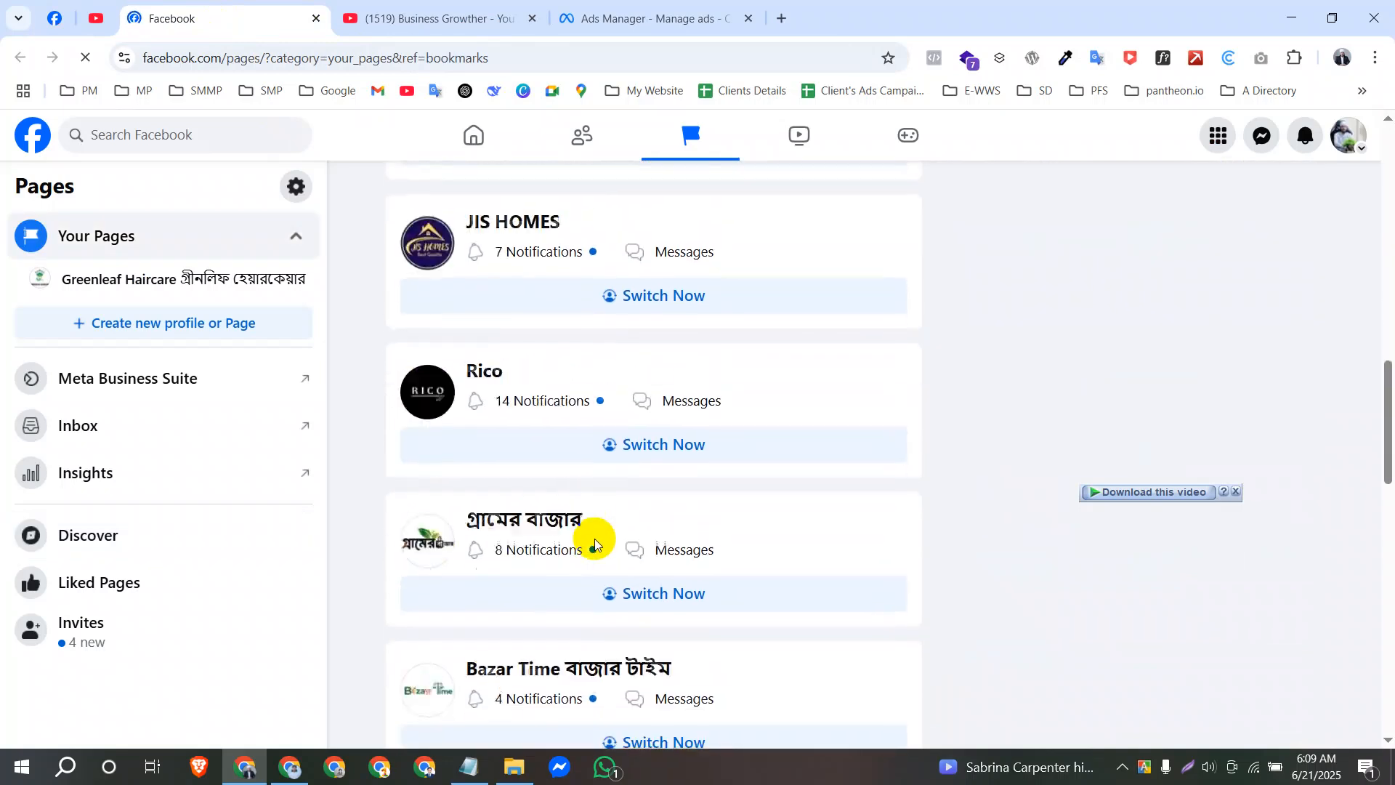
{"action": "scroll", "coordinate": [595, 543], "scroll_direction": "down", "scroll_amount": 10}
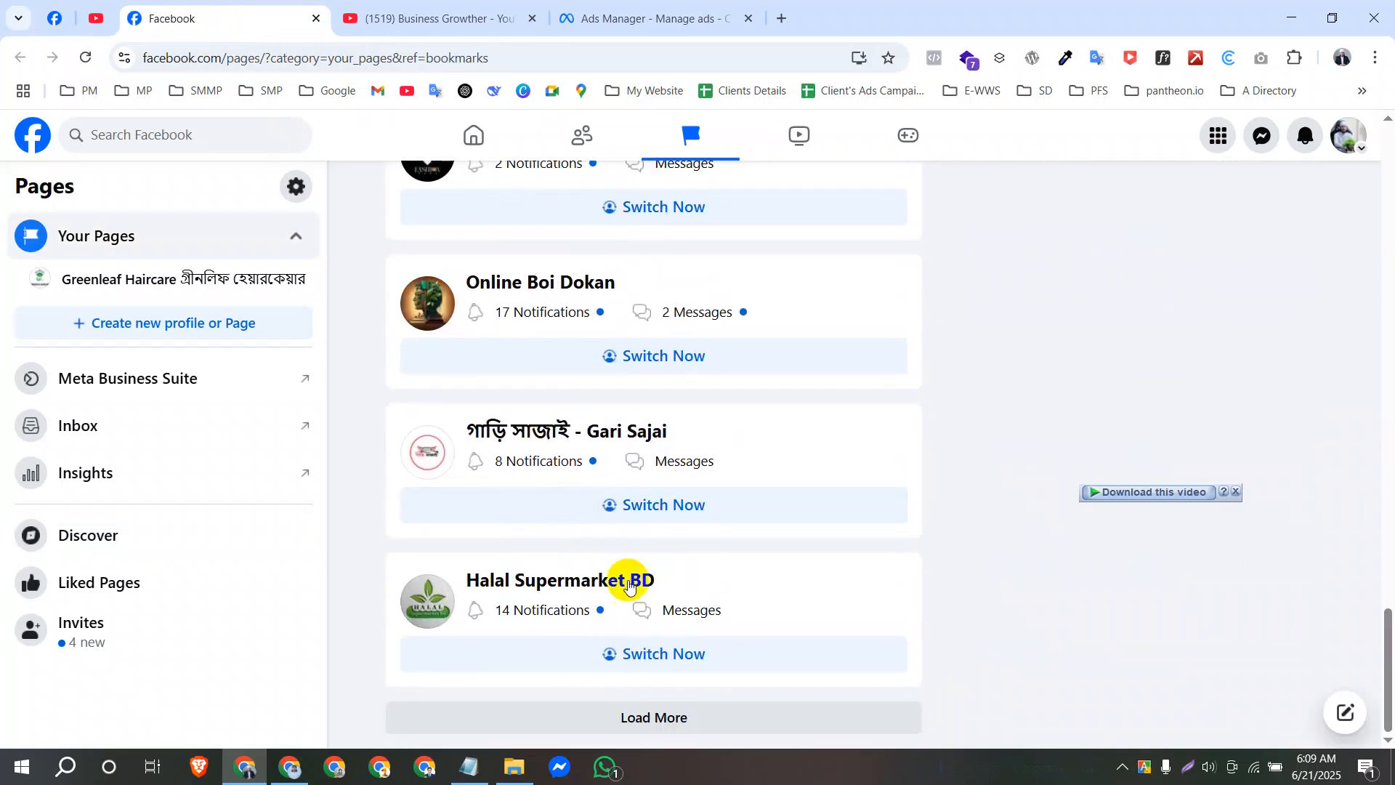
{"action": "left_click", "coordinate": [587, 584]}
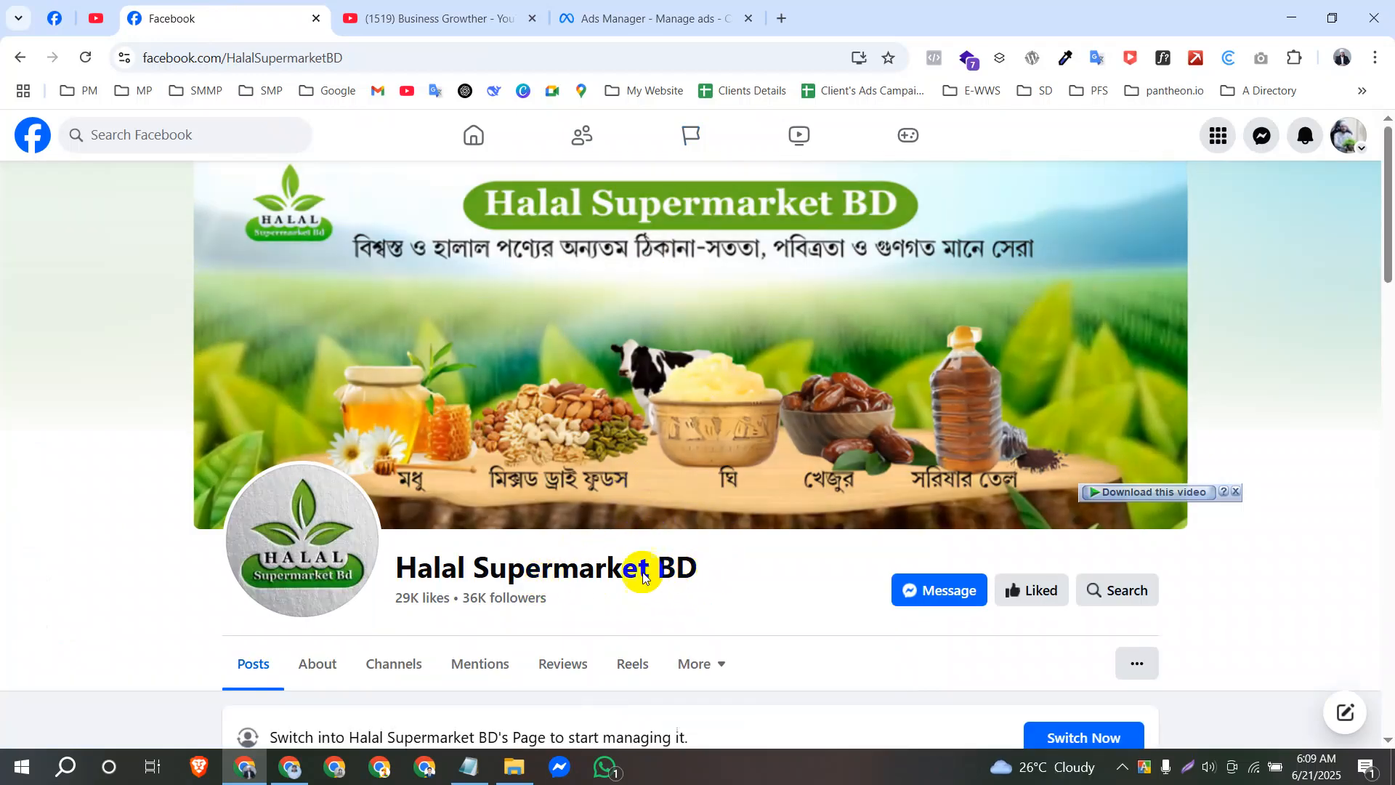
Copy the page name Halal Supermarket BD from the page header.
{"action": "left_click_drag", "start_coordinate": [700, 564], "coordinate": [404, 539]}
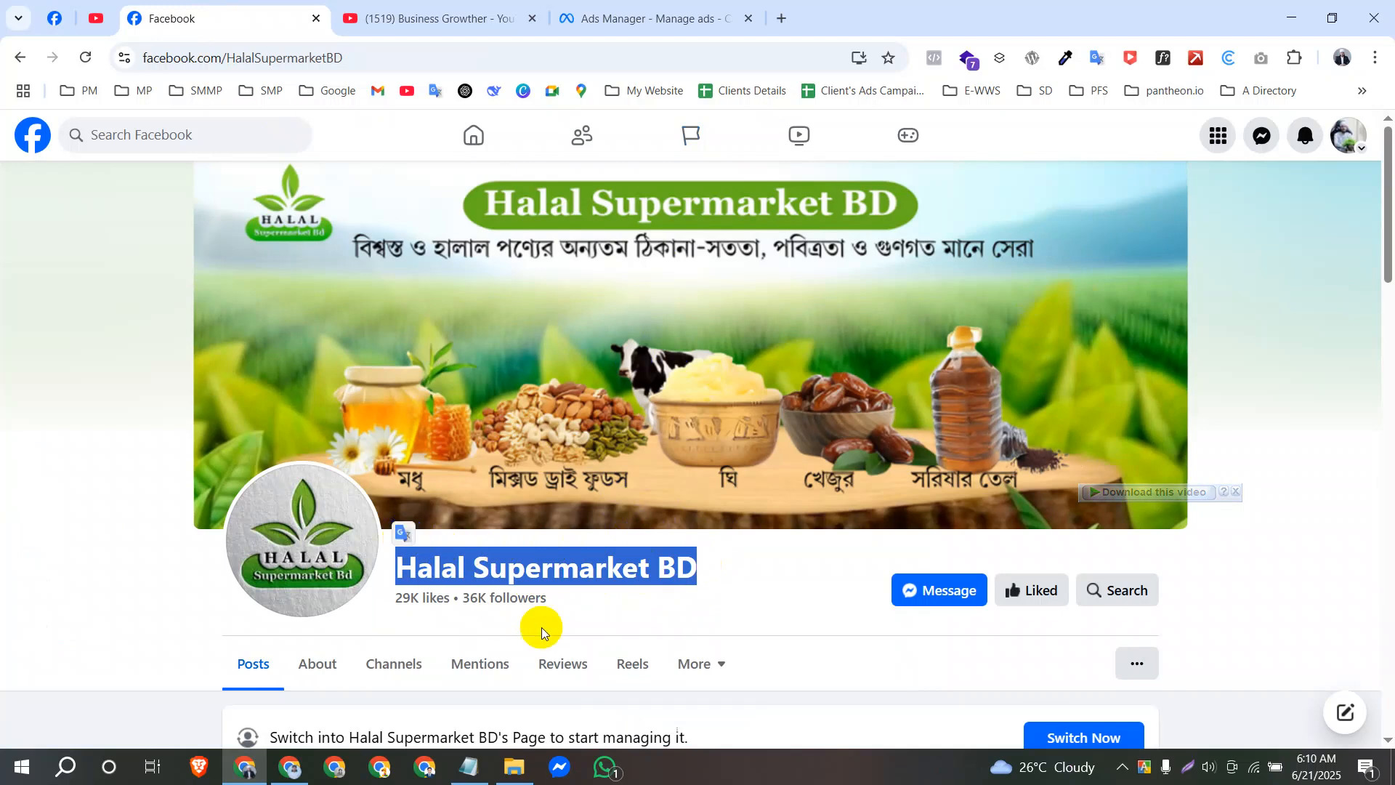
{"action": "left_click", "coordinate": [670, 619]}
{"action": "left_click_drag", "start_coordinate": [703, 565], "coordinate": [418, 547]}
{"action": "key", "text": "ctrl+c"}
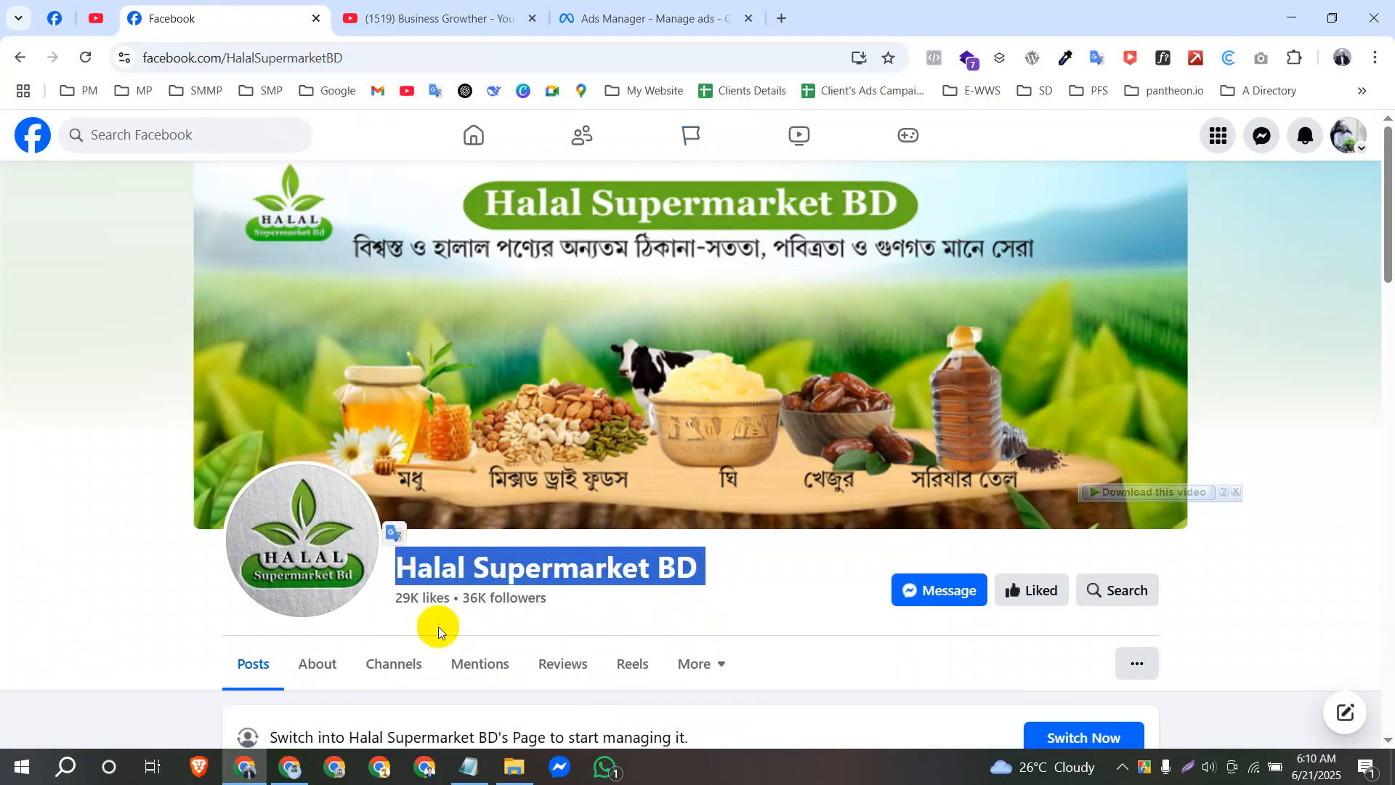
Return to Ads Manager and rename the campaign "Halal Supermarket BD ,Page Awareness Campaign".
{"action": "left_click", "coordinate": [603, 19]}
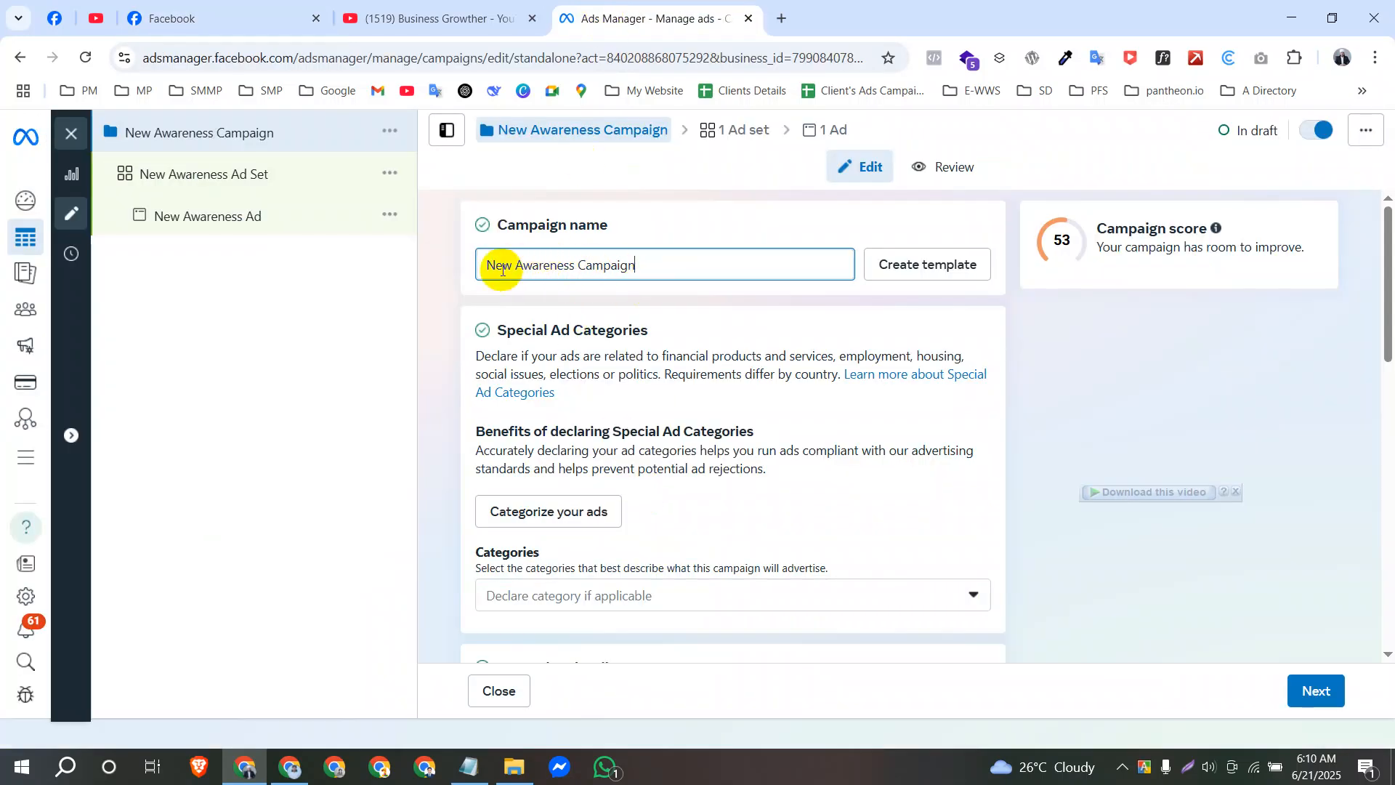
{"action": "key", "text": "ctrl+v"}
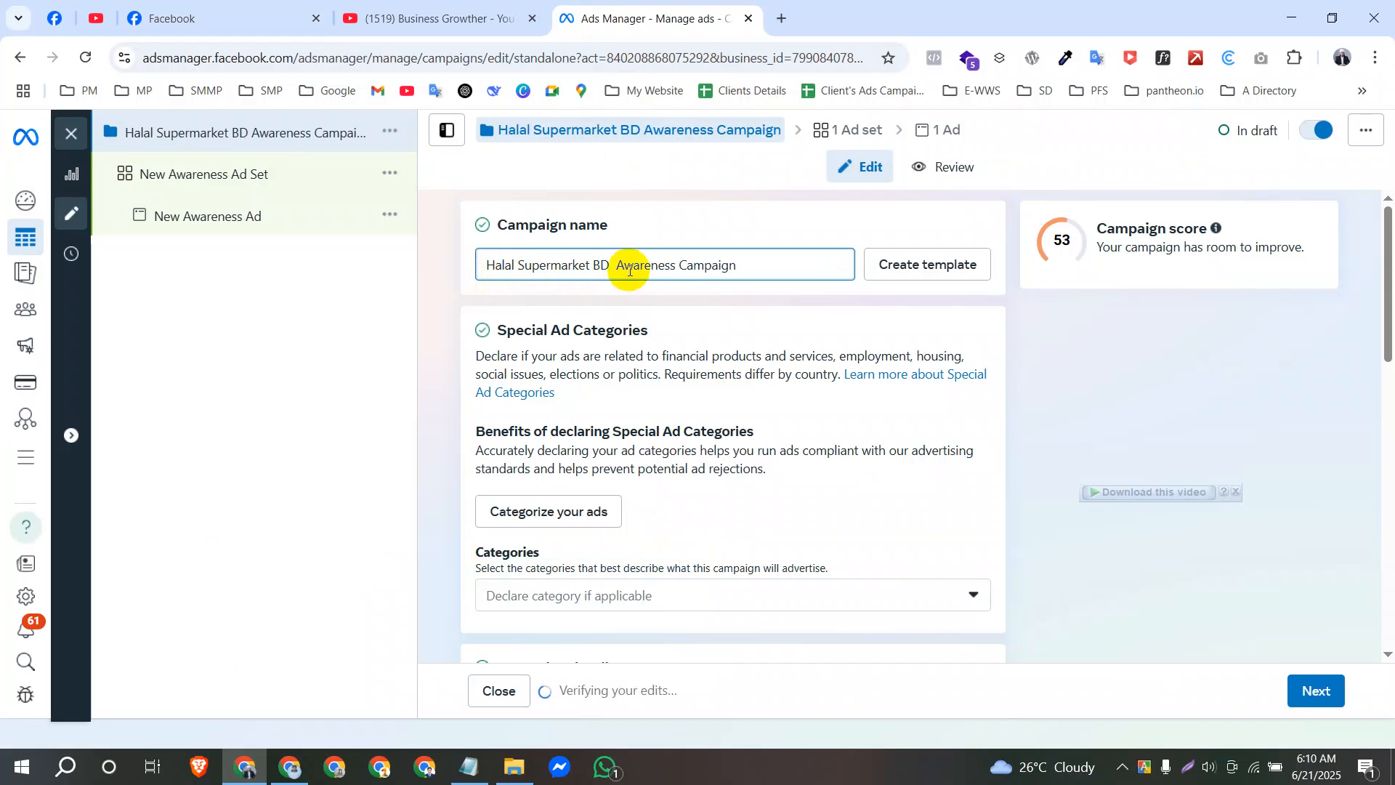
{"action": "type", "text": ",Page"}
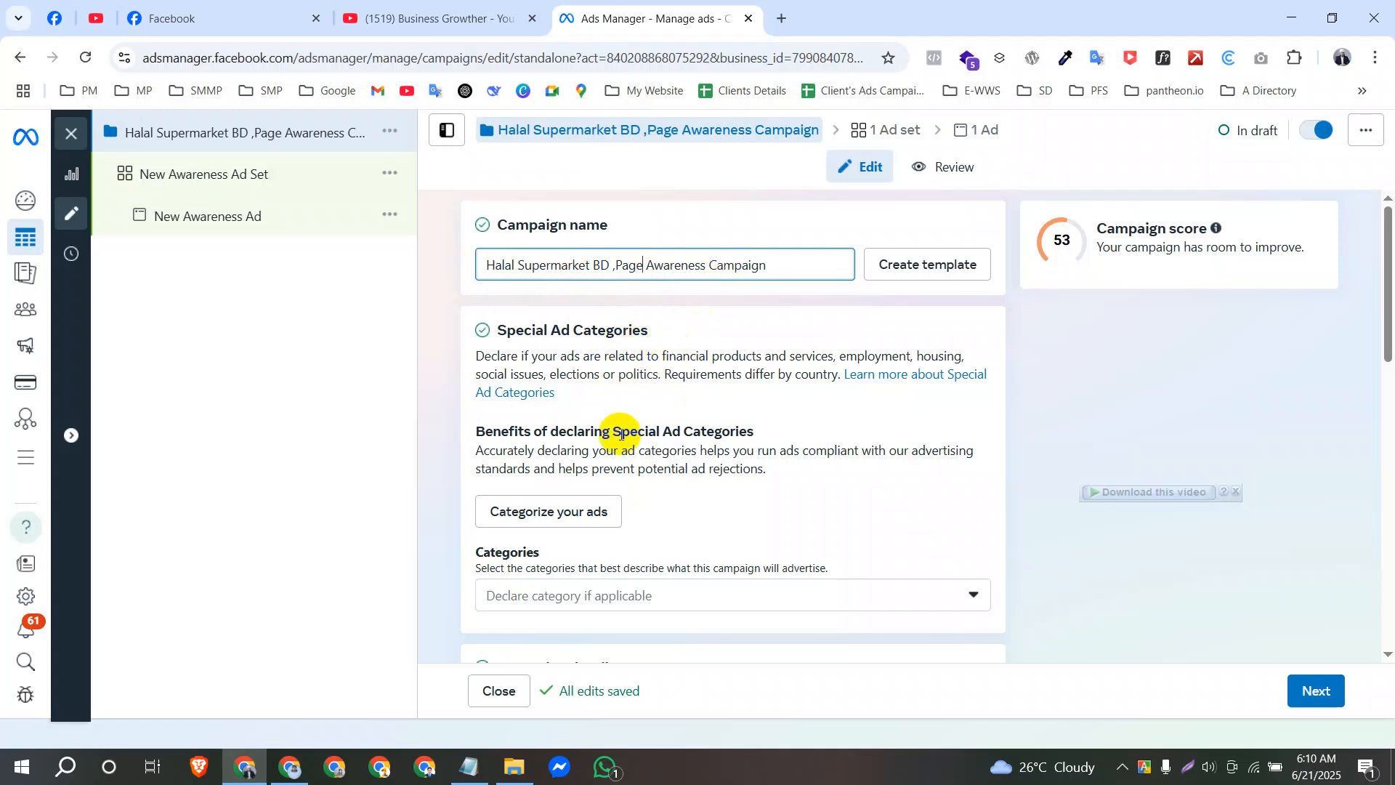
{"action": "scroll", "coordinate": [641, 456], "scroll_direction": "down", "scroll_amount": 4}
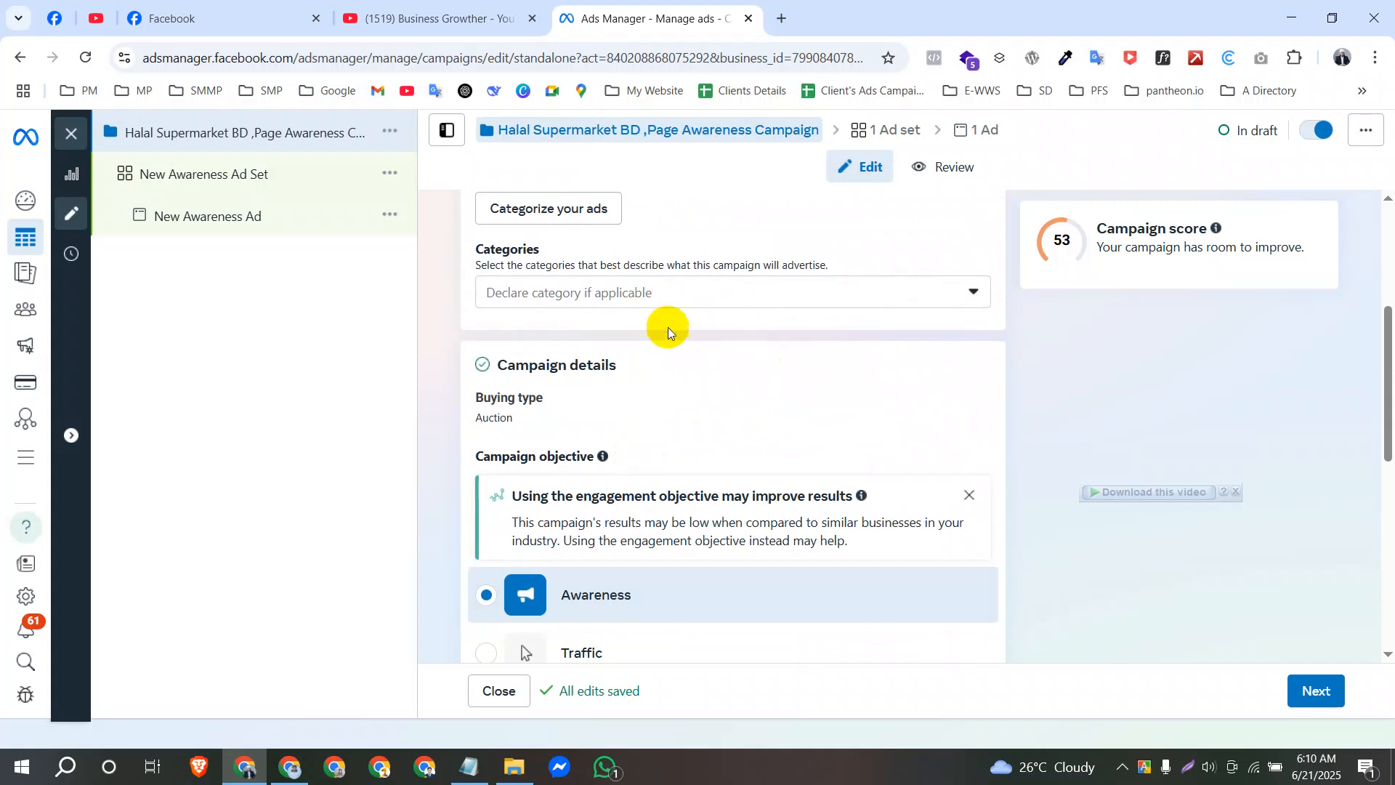
Review the available special ad categories for the campaign without declaring one.
{"action": "left_click", "coordinate": [635, 303]}
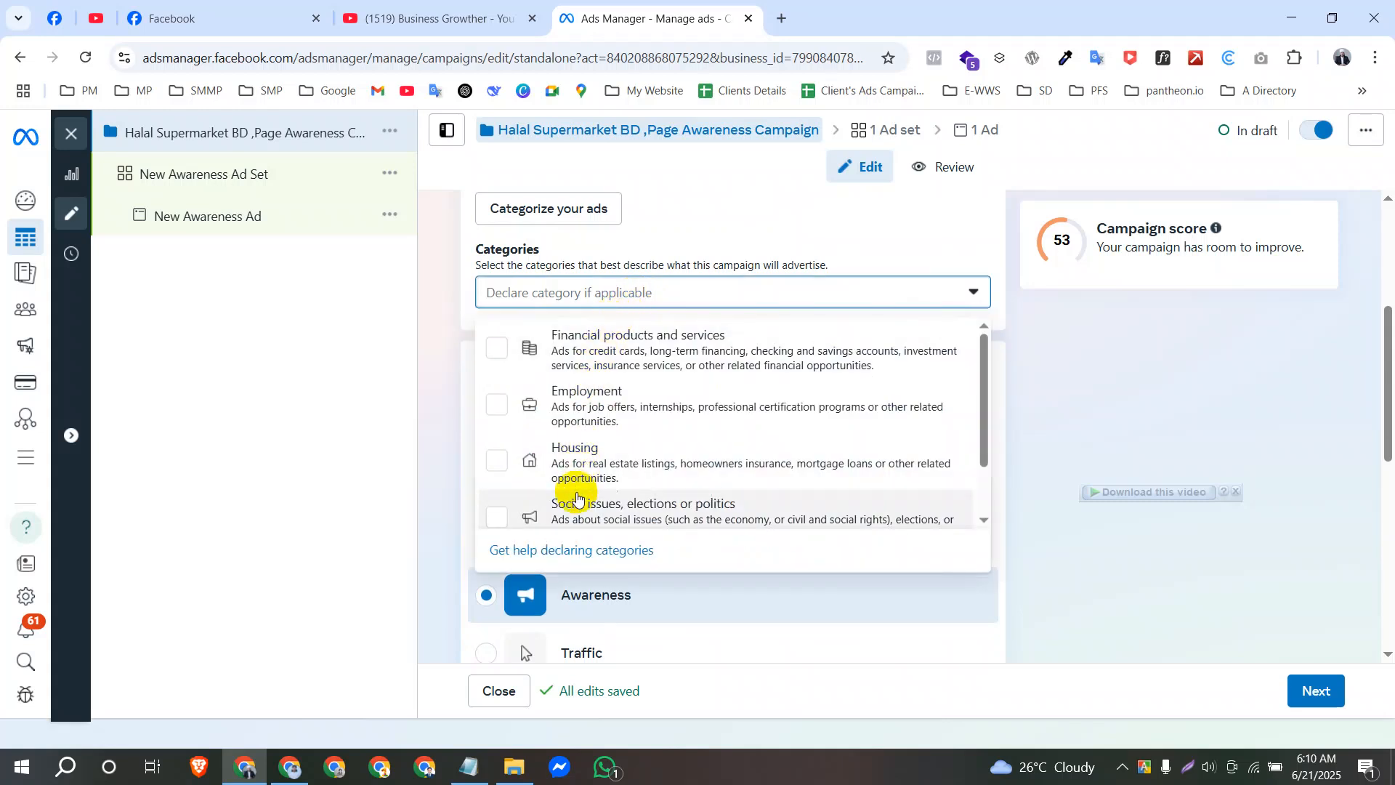
{"action": "scroll", "coordinate": [610, 422], "scroll_direction": "down", "scroll_amount": 1}
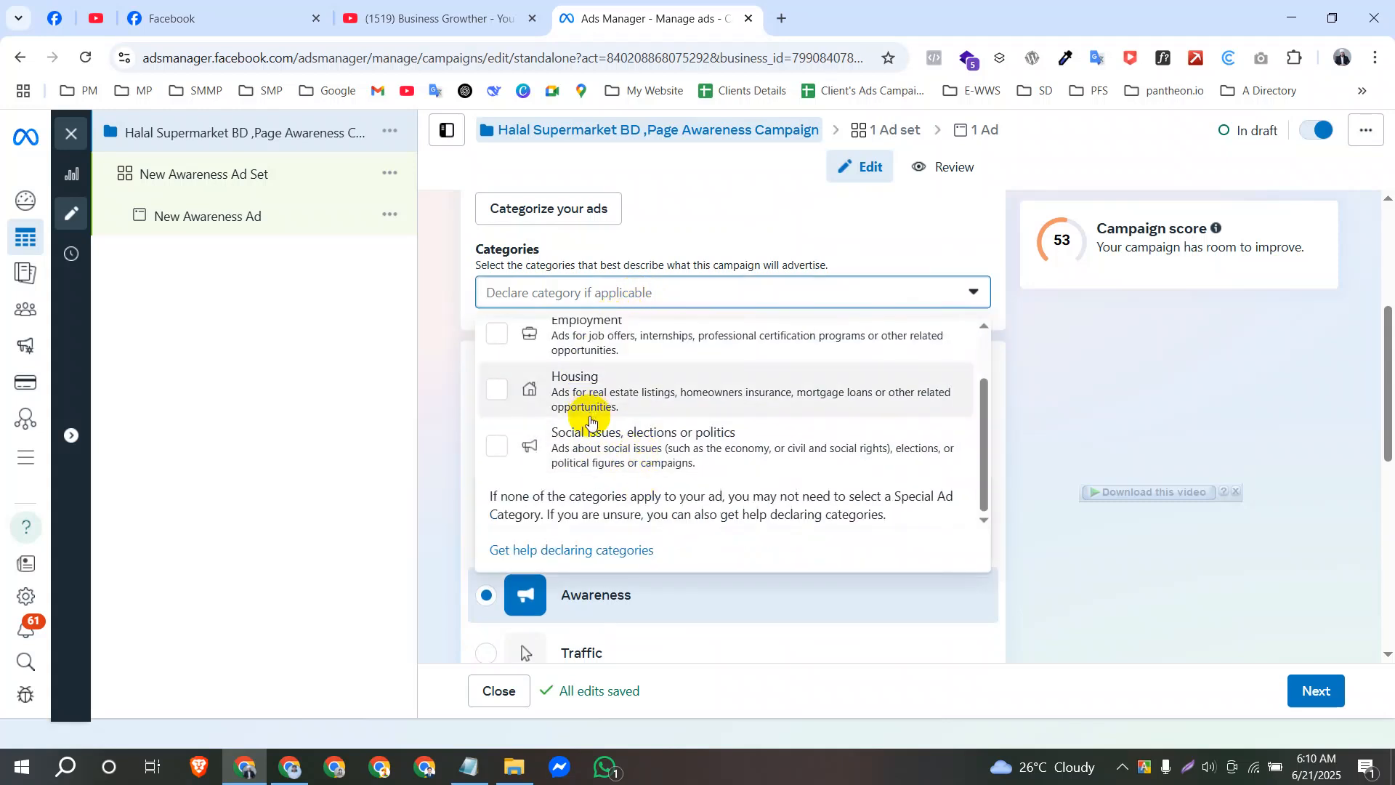
{"action": "scroll", "coordinate": [574, 399], "scroll_direction": "up", "scroll_amount": 1}
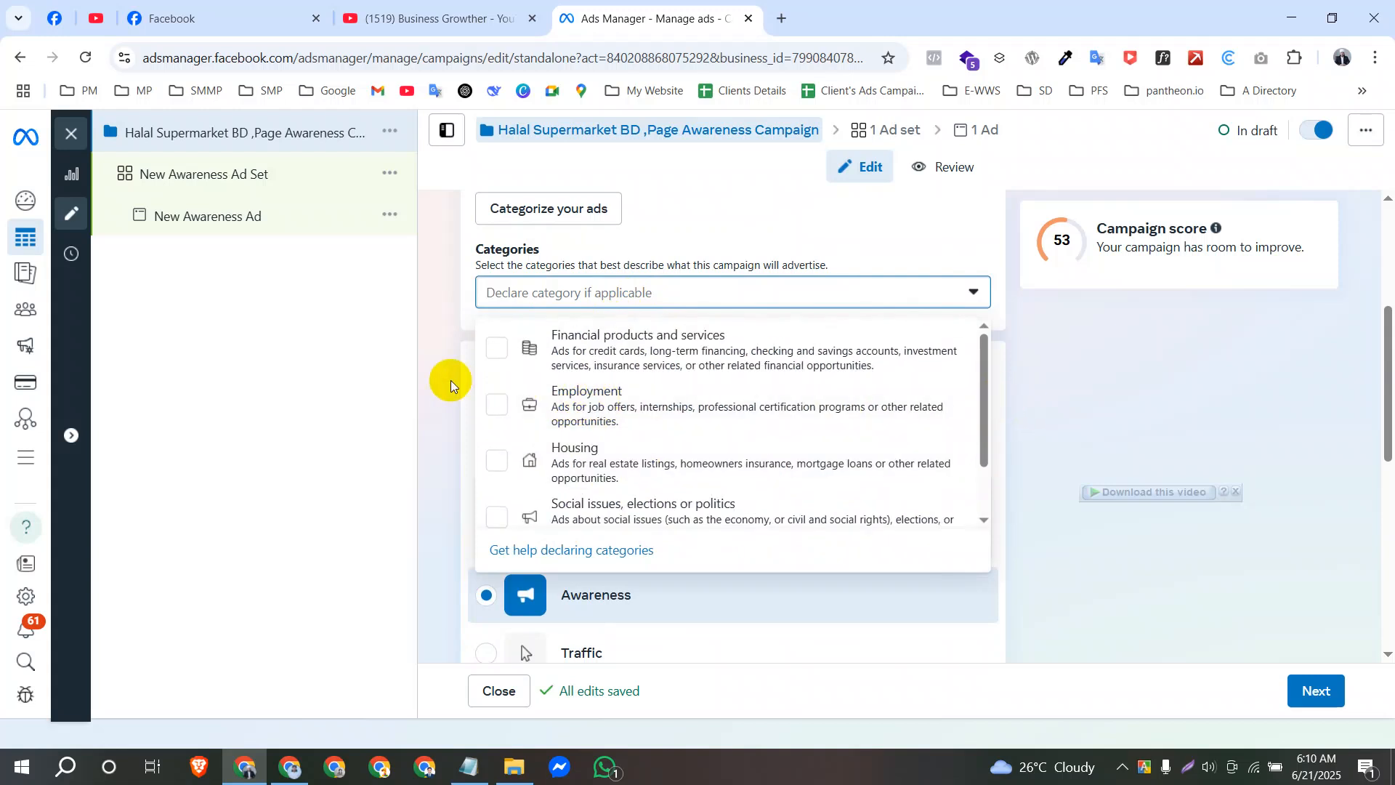
{"action": "left_click", "coordinate": [433, 320]}
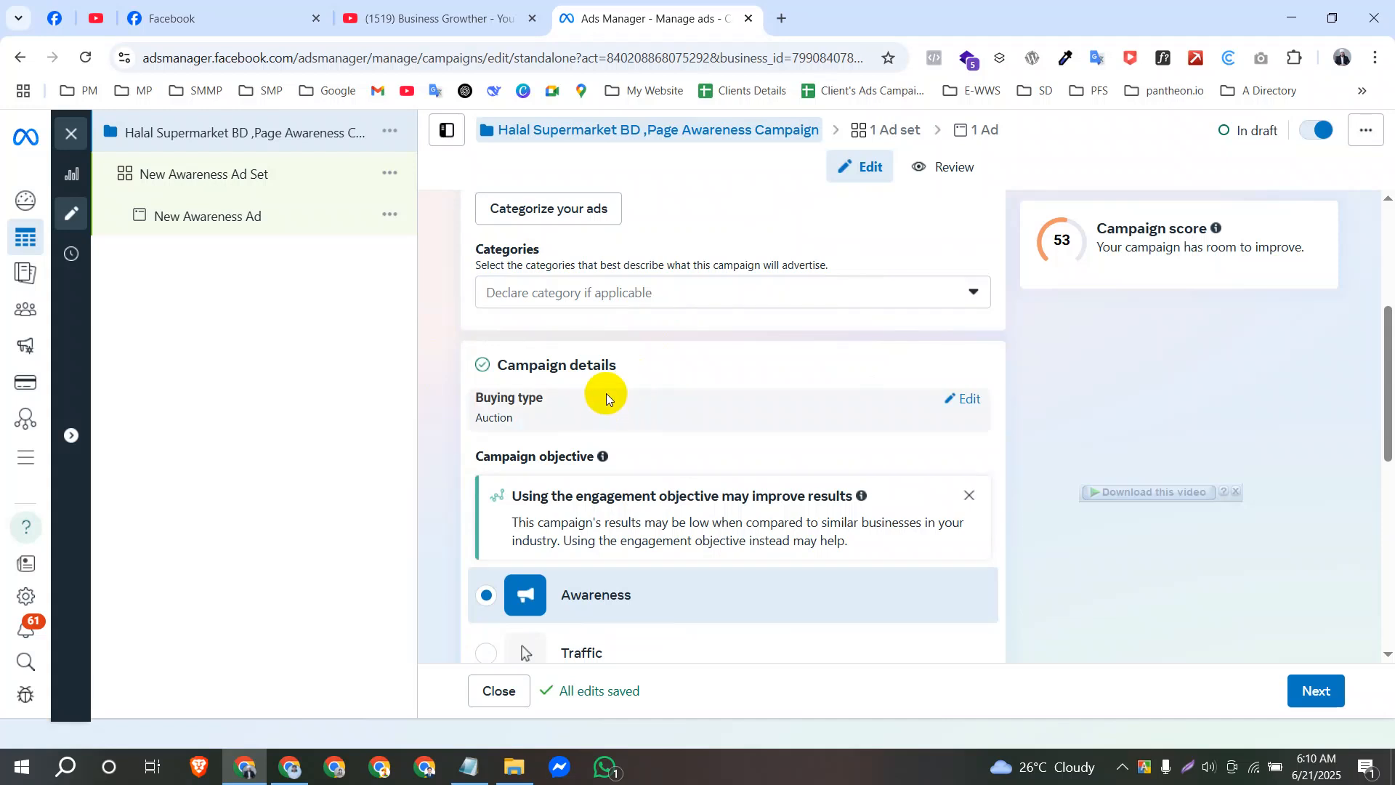
Check the campaign details, objective, budget and A/B test sections, and continue to the ad set settings.
{"action": "left_click_drag", "start_coordinate": [617, 363], "coordinate": [451, 367]}
{"action": "left_click", "coordinate": [415, 375]}
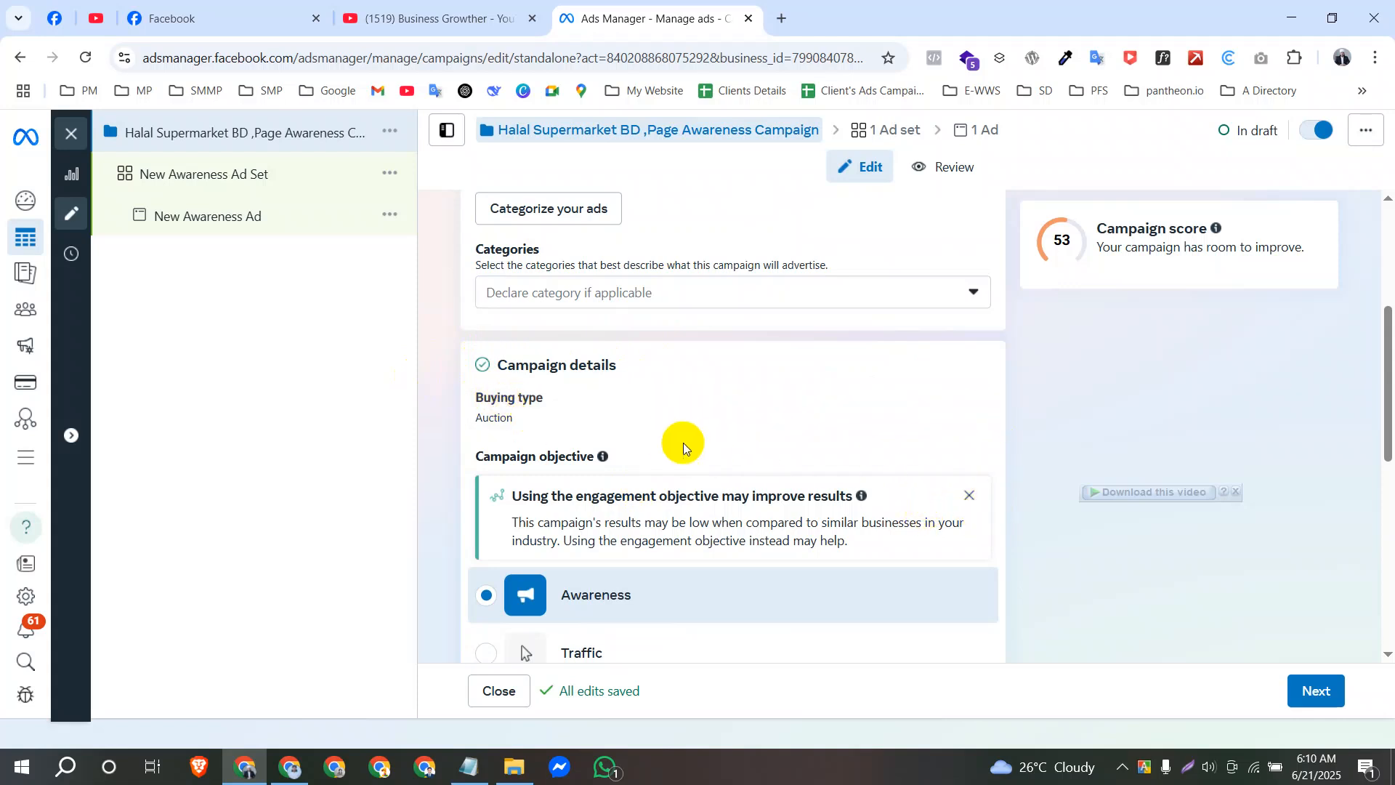
{"action": "scroll", "coordinate": [647, 414], "scroll_direction": "down", "scroll_amount": 4}
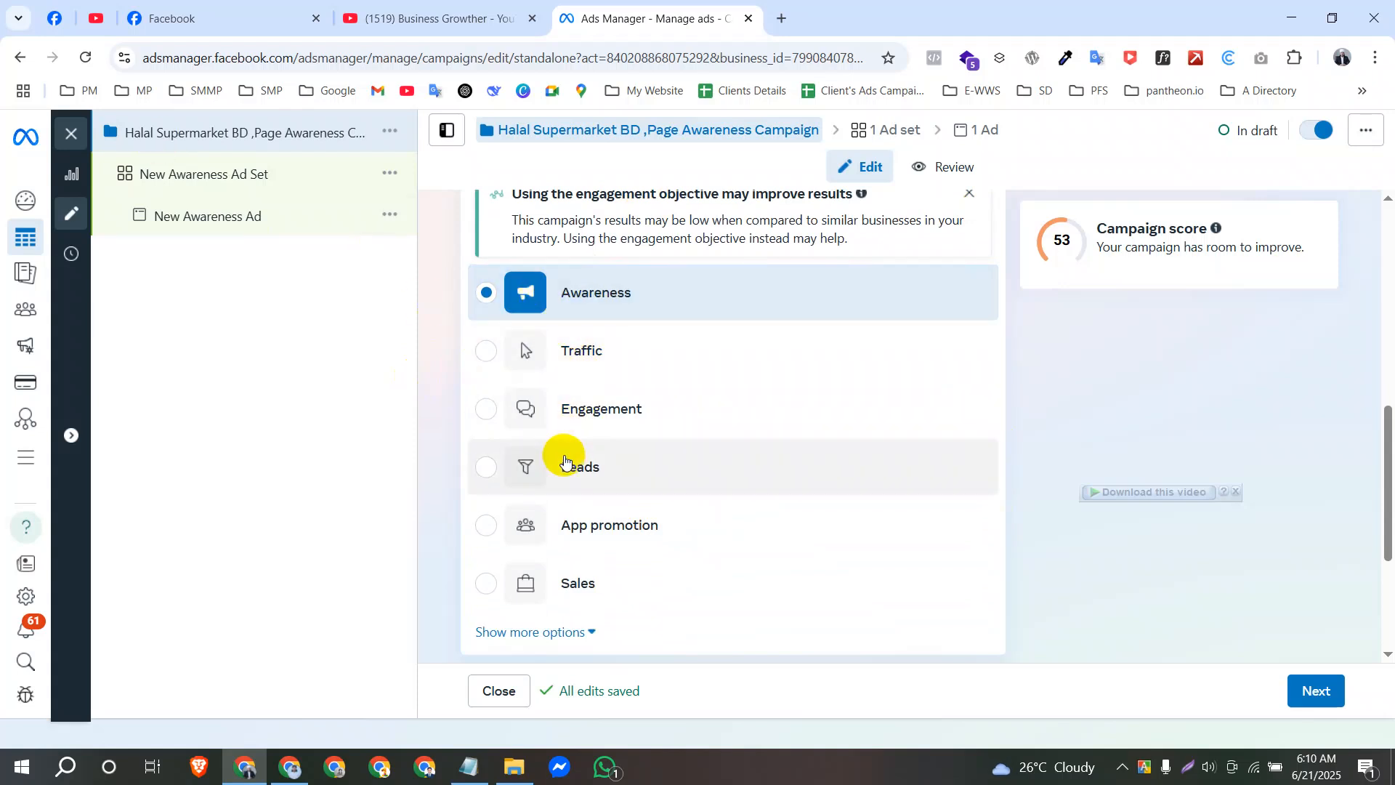
{"action": "scroll", "coordinate": [657, 425], "scroll_direction": "down", "scroll_amount": 3}
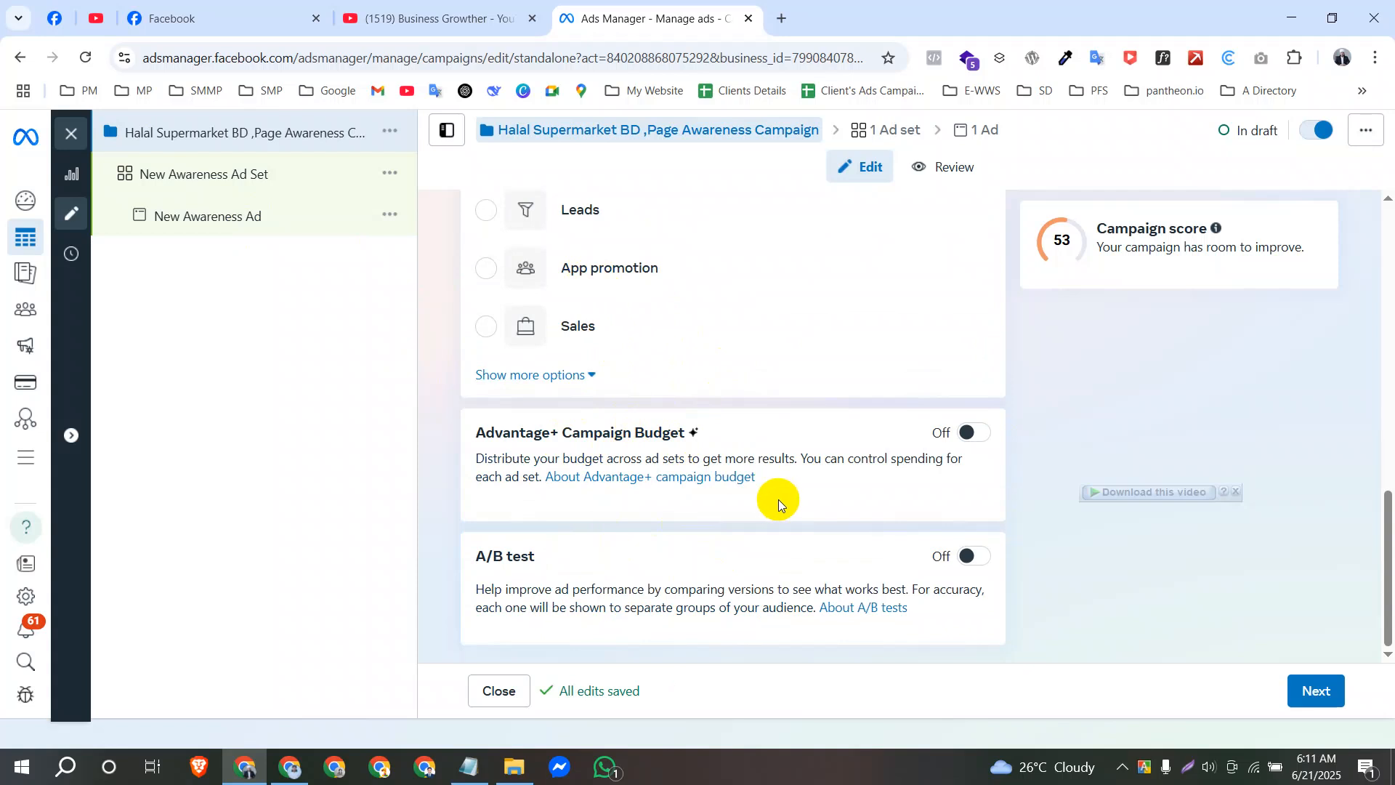
{"action": "left_click", "coordinate": [1323, 683]}
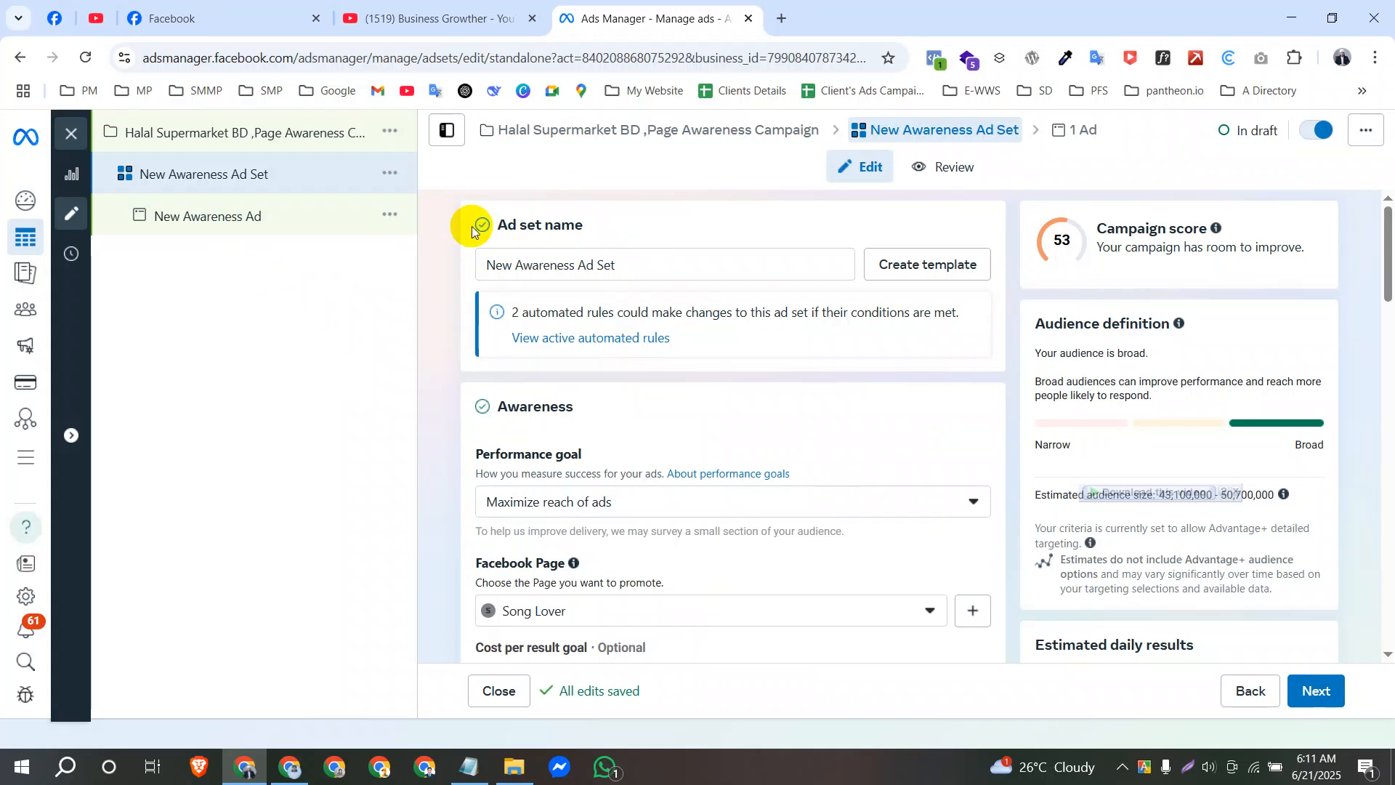
Examine the ad set name, the performance goal and its description, and the Facebook Page settings.
{"action": "left_click_drag", "start_coordinate": [616, 266], "coordinate": [465, 263]}
{"action": "left_click", "coordinate": [462, 322]}
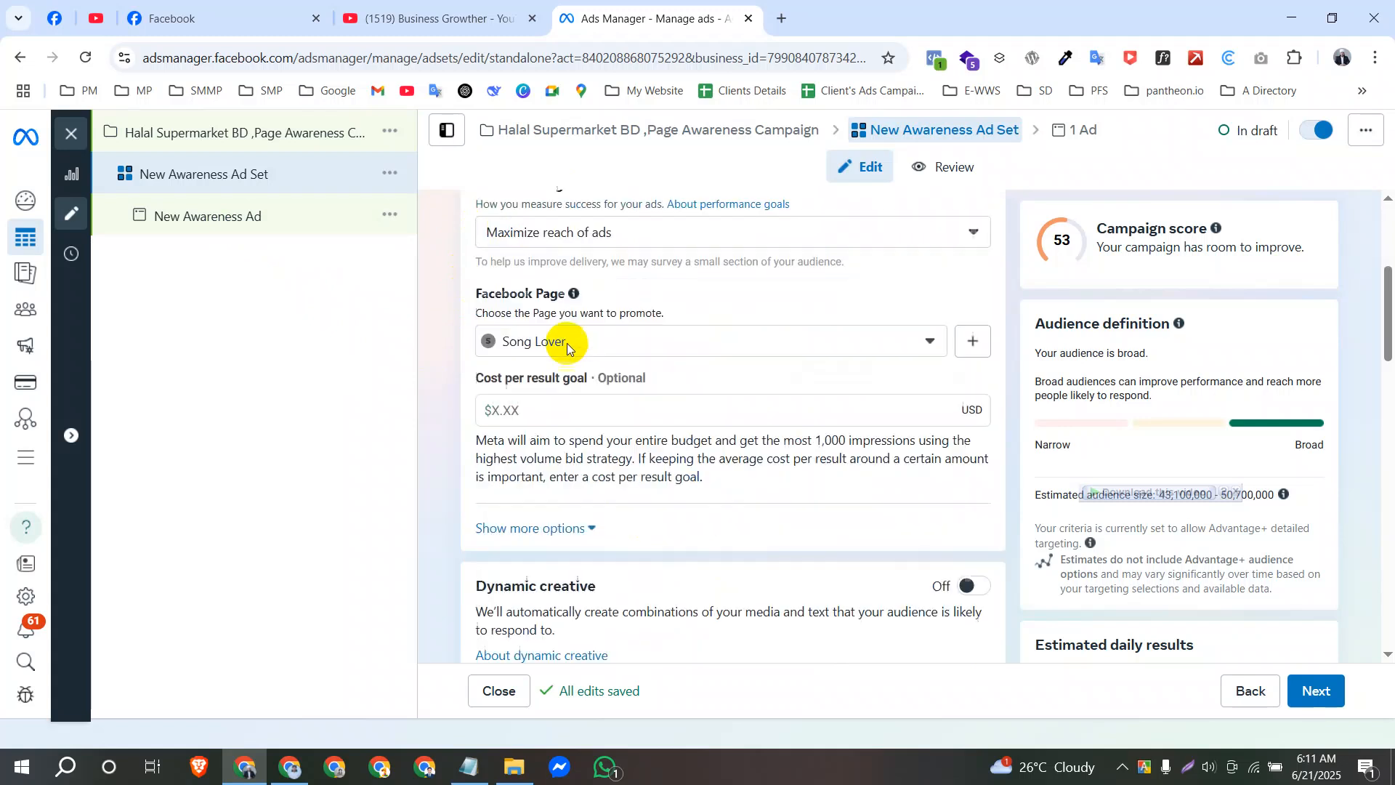
{"action": "scroll", "coordinate": [552, 407], "scroll_direction": "down", "scroll_amount": 4}
{"action": "scroll", "coordinate": [519, 334], "scroll_direction": "up", "scroll_amount": 3}
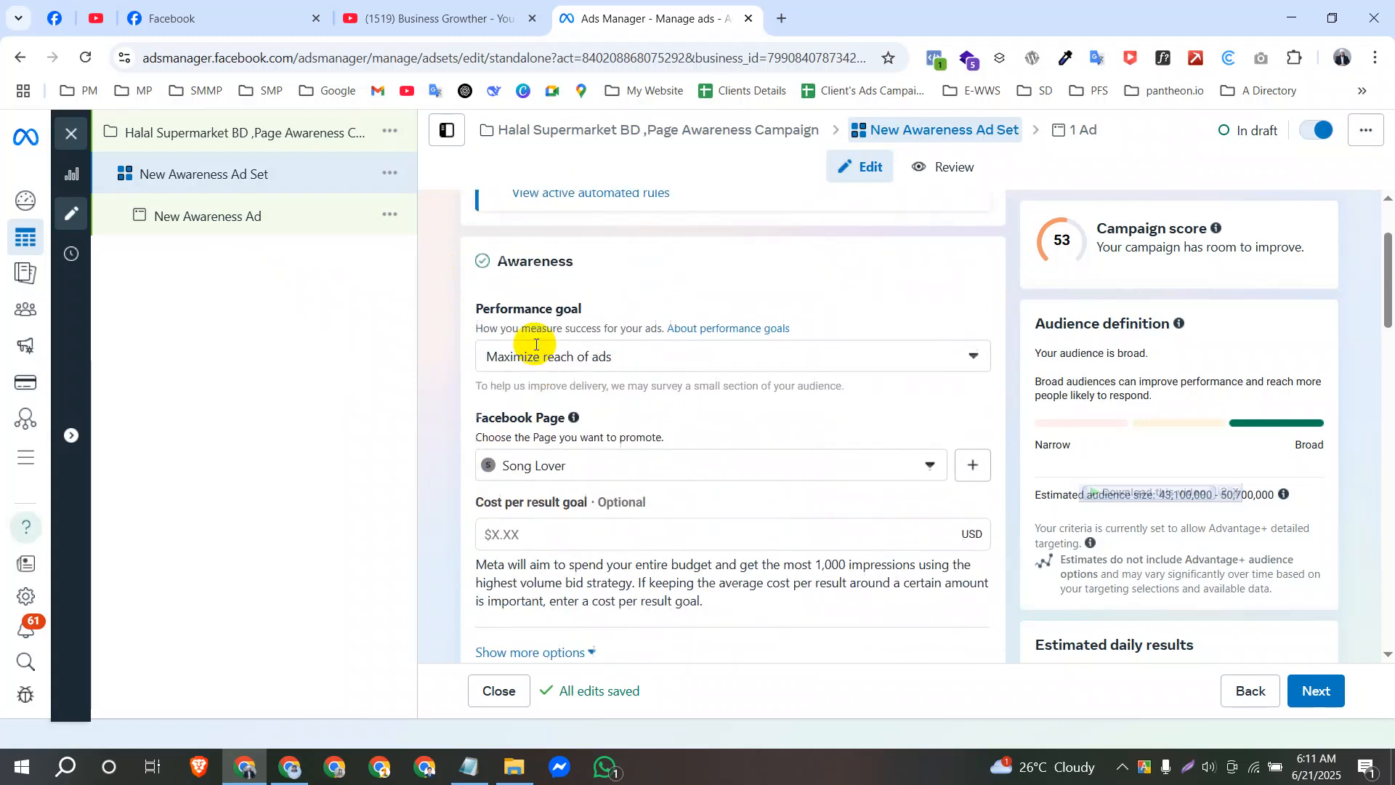
{"action": "double_click", "coordinate": [515, 354]}
{"action": "left_click", "coordinate": [469, 374]}
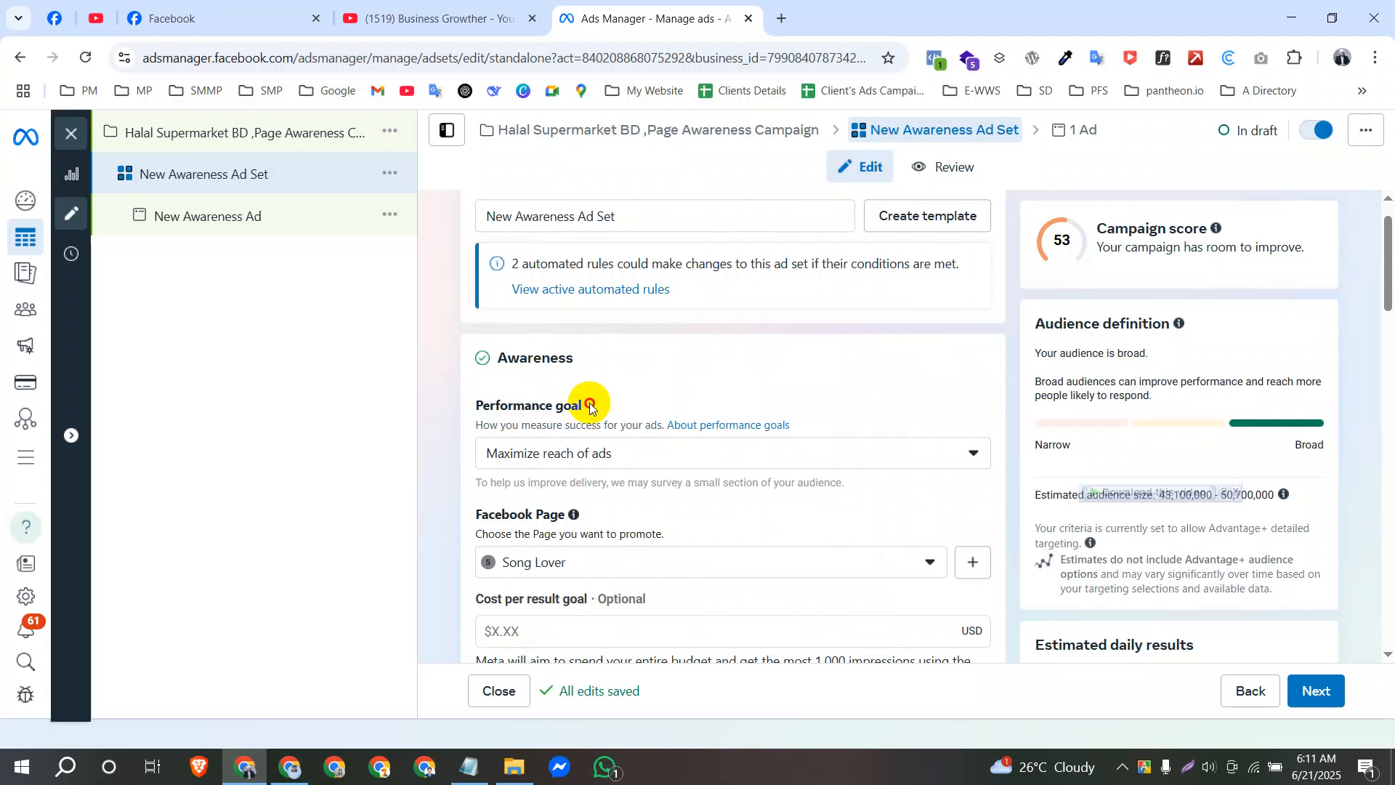
{"action": "left_click_drag", "start_coordinate": [590, 407], "coordinate": [467, 389]}
{"action": "left_click", "coordinate": [452, 401]}
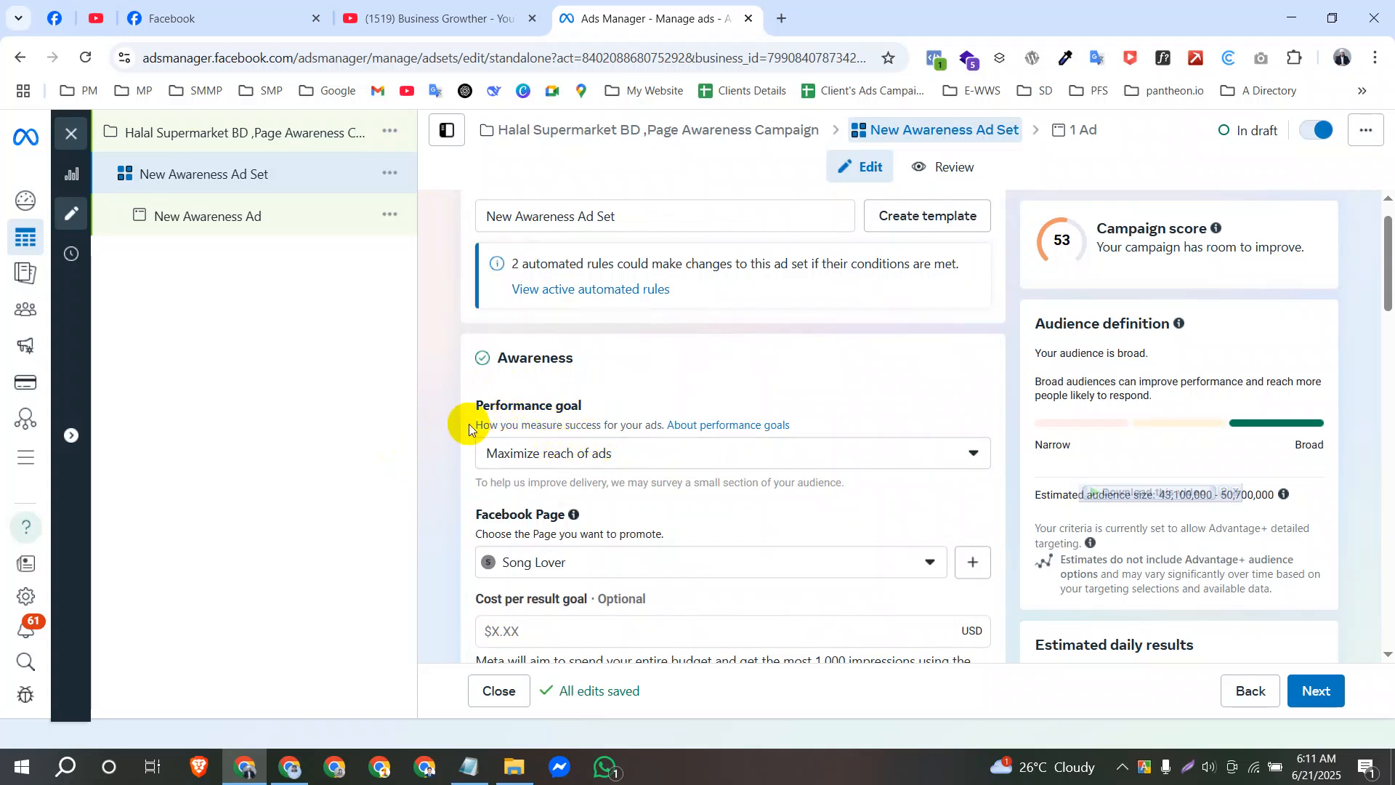
{"action": "left_click_drag", "start_coordinate": [485, 422], "coordinate": [543, 426]}
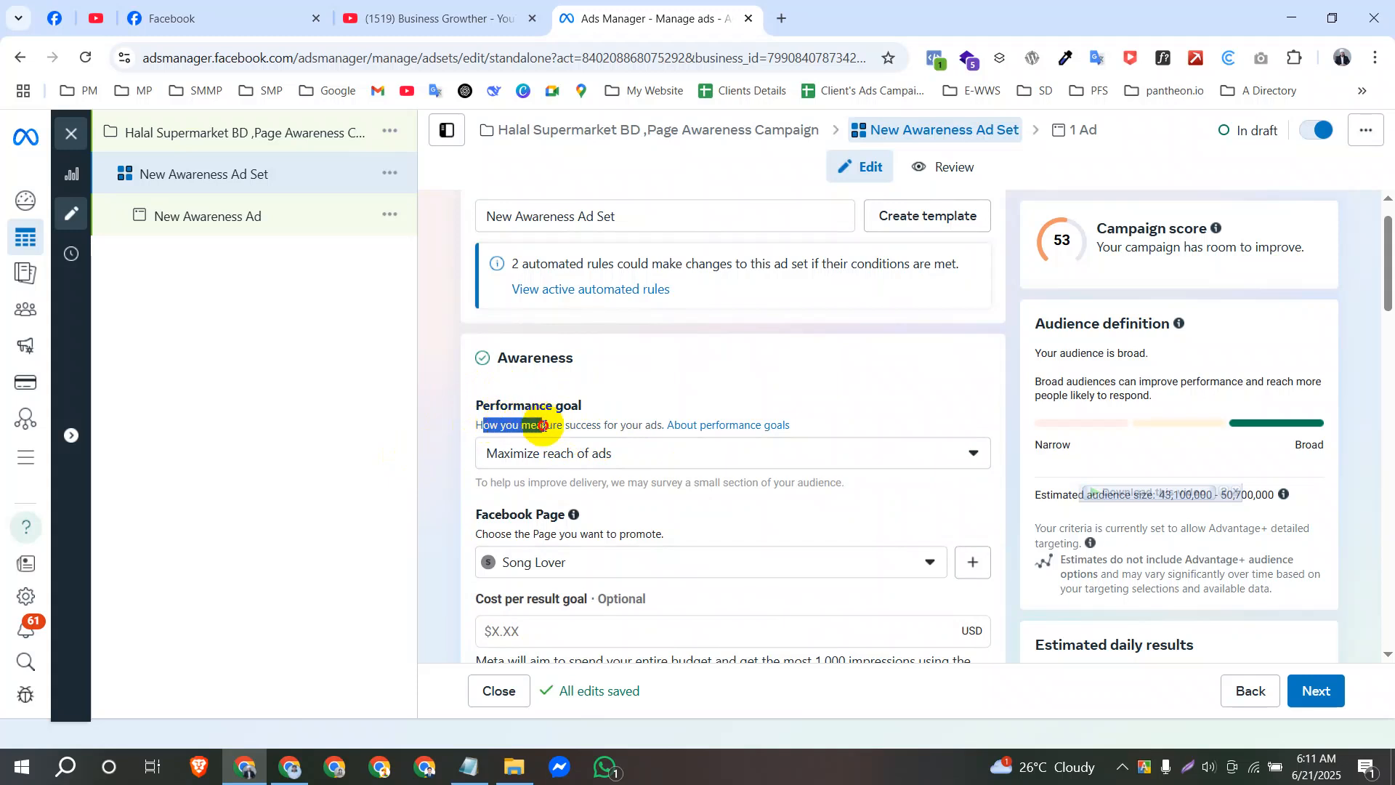
{"action": "left_click", "coordinate": [536, 426]}
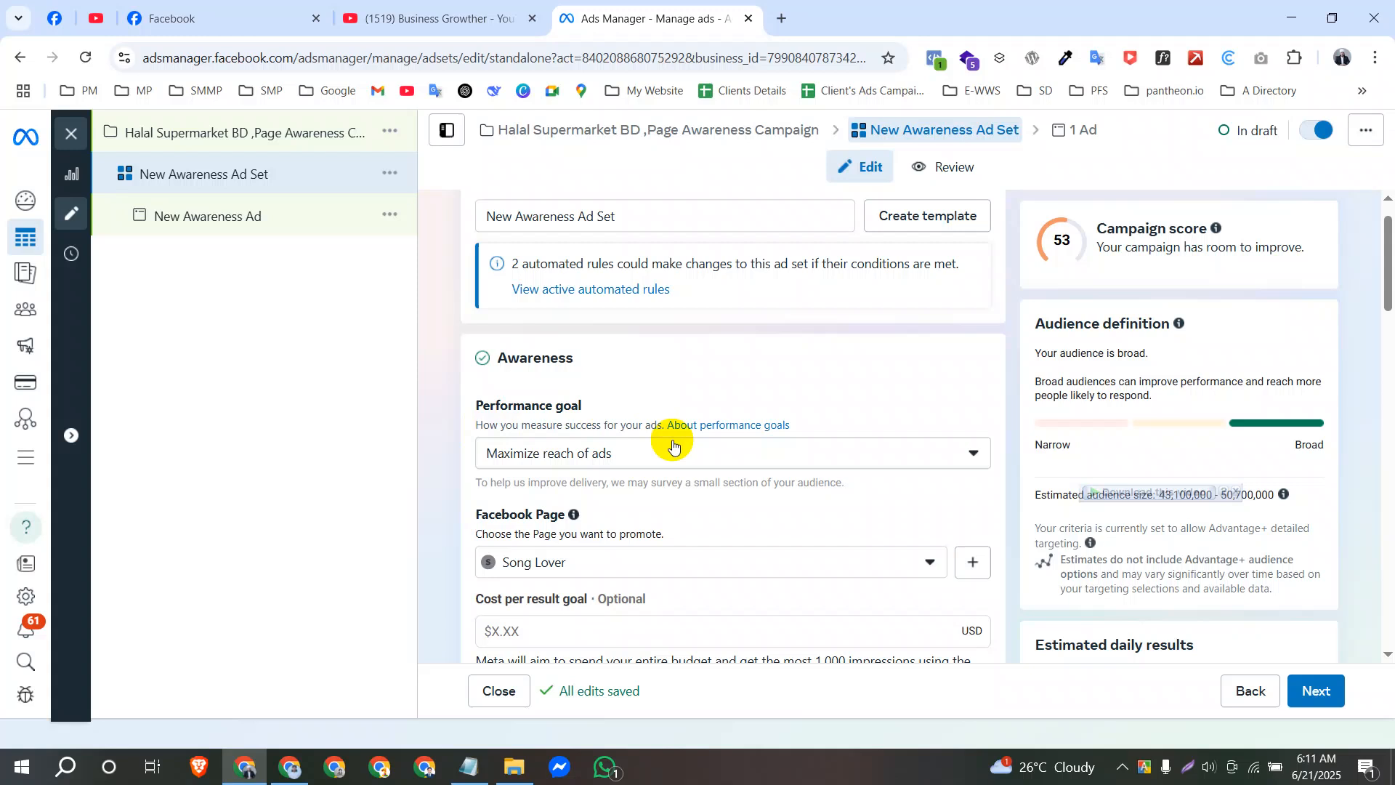
Try the performance goal Maximize 2-second continuous video plays and switch it back to Maximize reach of ads.
{"action": "left_click", "coordinate": [732, 469]}
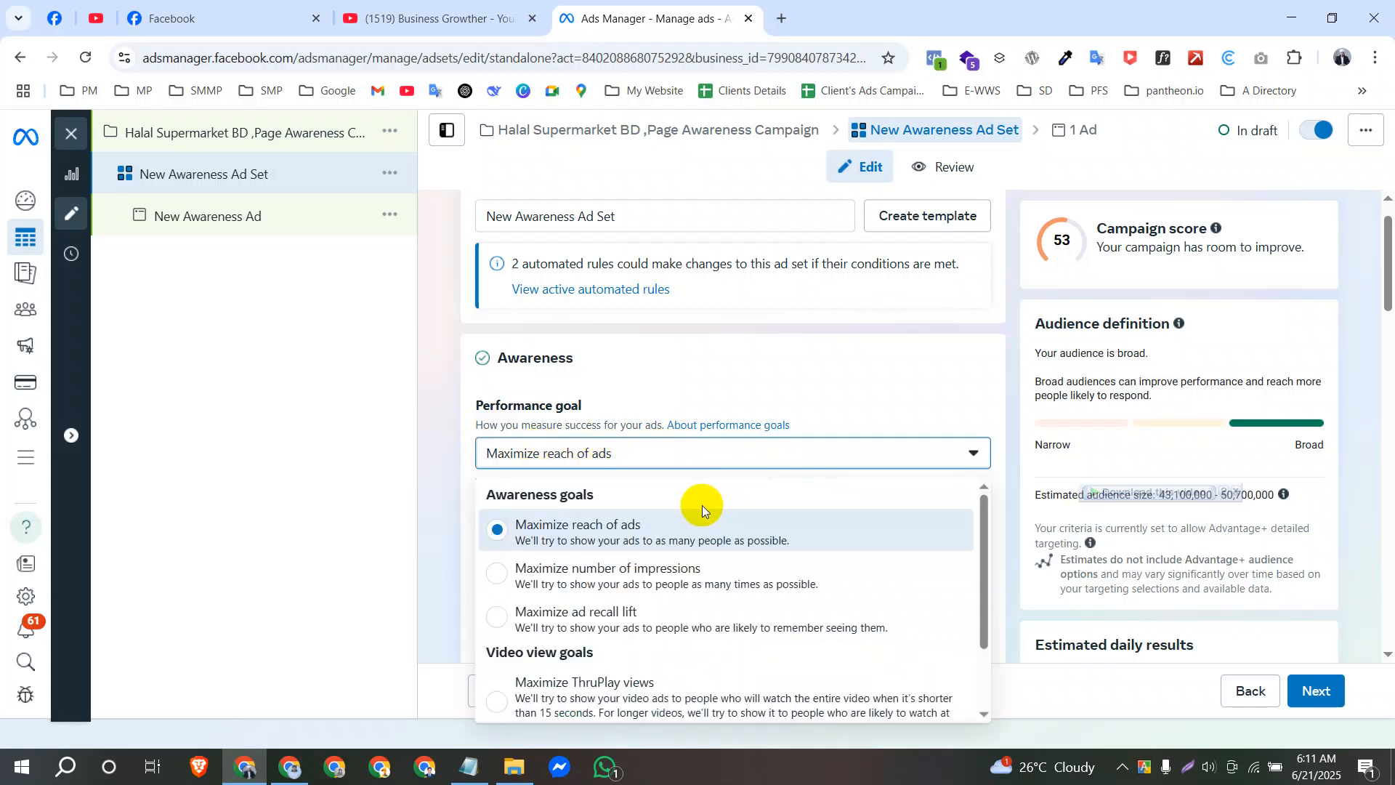
{"action": "scroll", "coordinate": [709, 505], "scroll_direction": "down", "scroll_amount": 1}
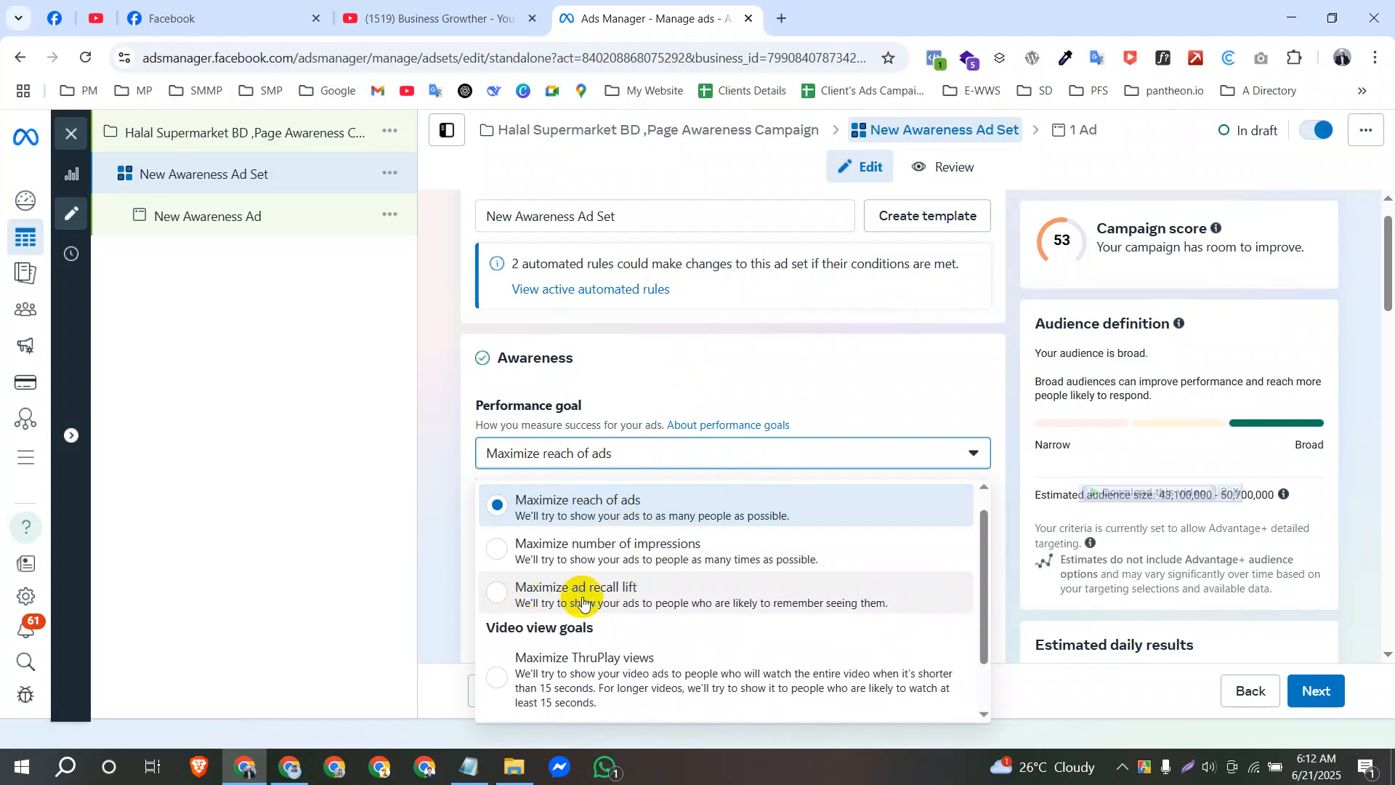
{"action": "scroll", "coordinate": [629, 614], "scroll_direction": "down", "scroll_amount": 1}
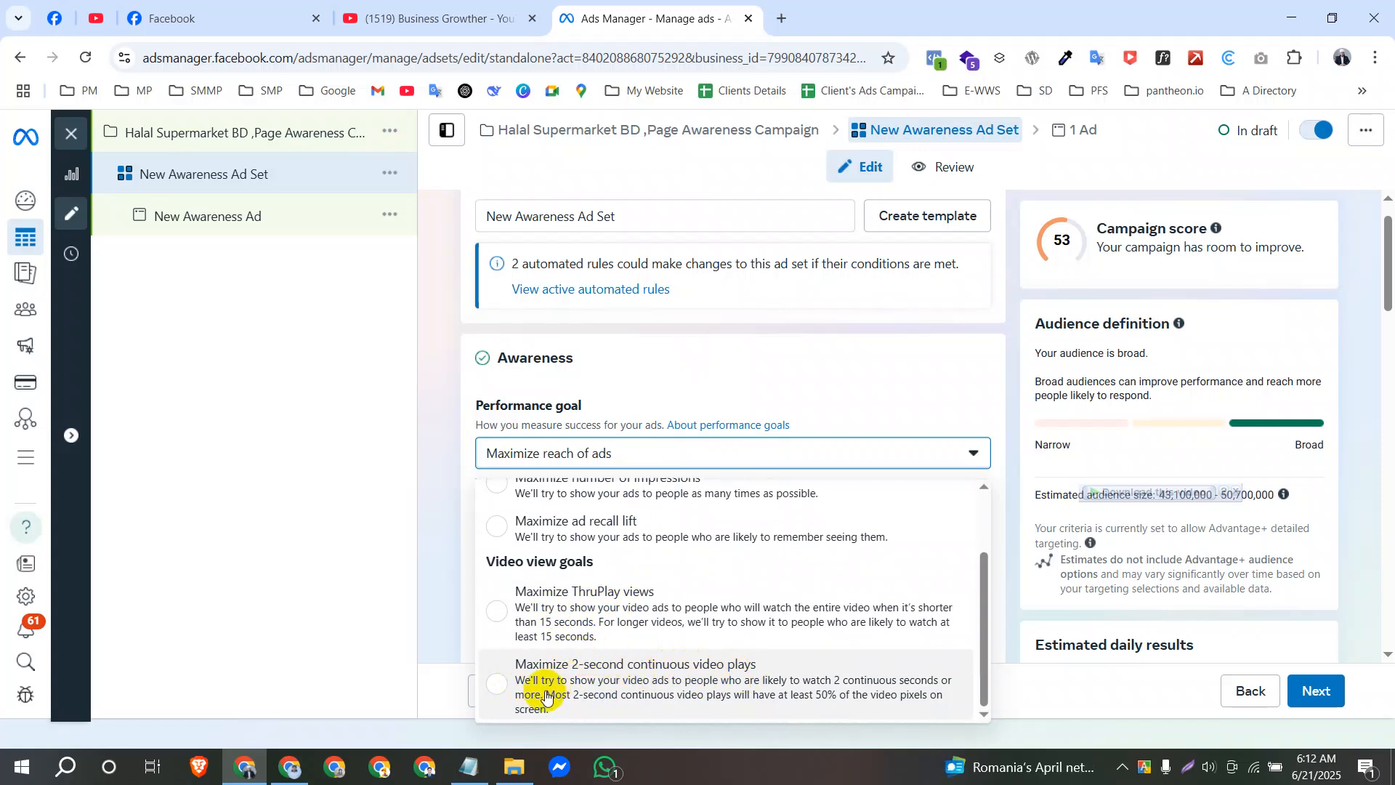
{"action": "left_click", "coordinate": [563, 660]}
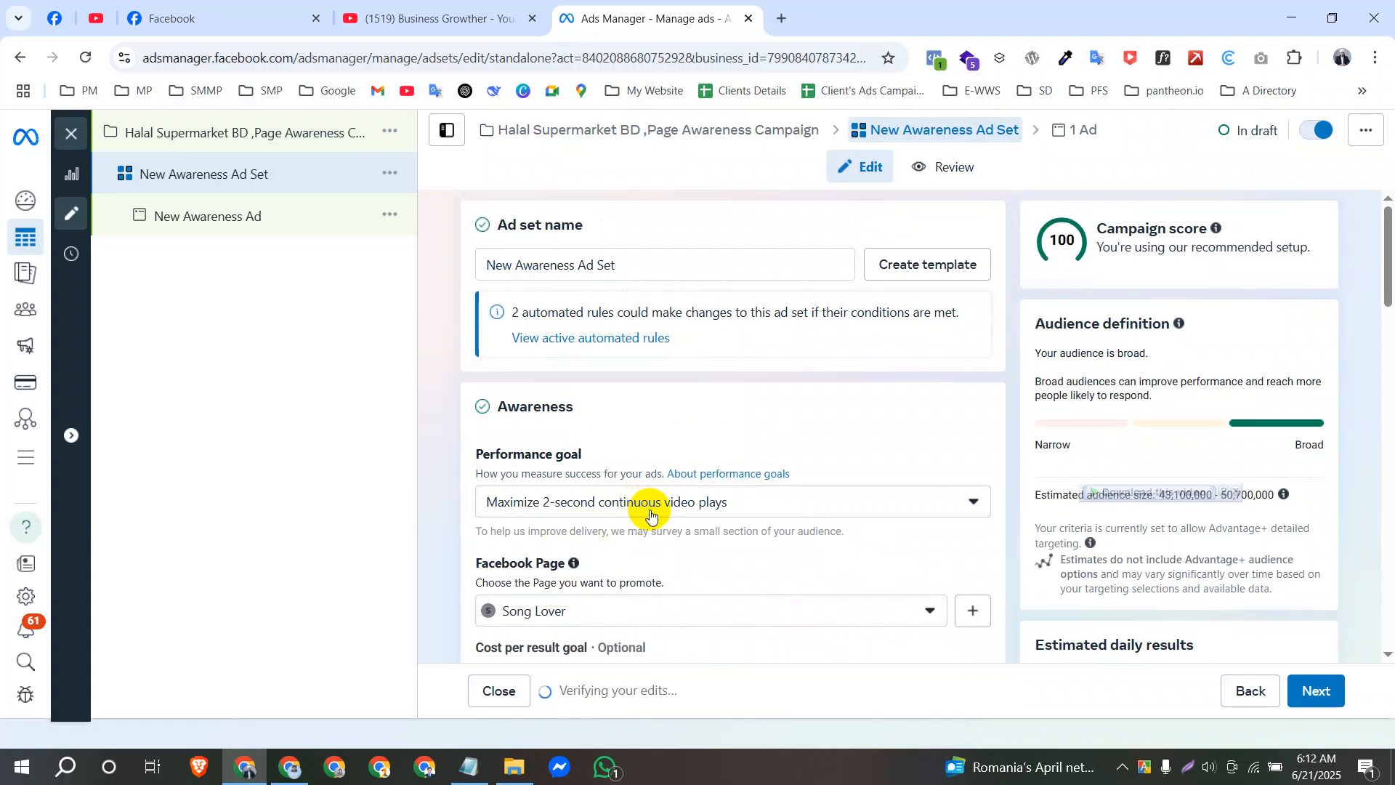
{"action": "left_click", "coordinate": [650, 515]}
{"action": "scroll", "coordinate": [654, 458], "scroll_direction": "up", "scroll_amount": 1}
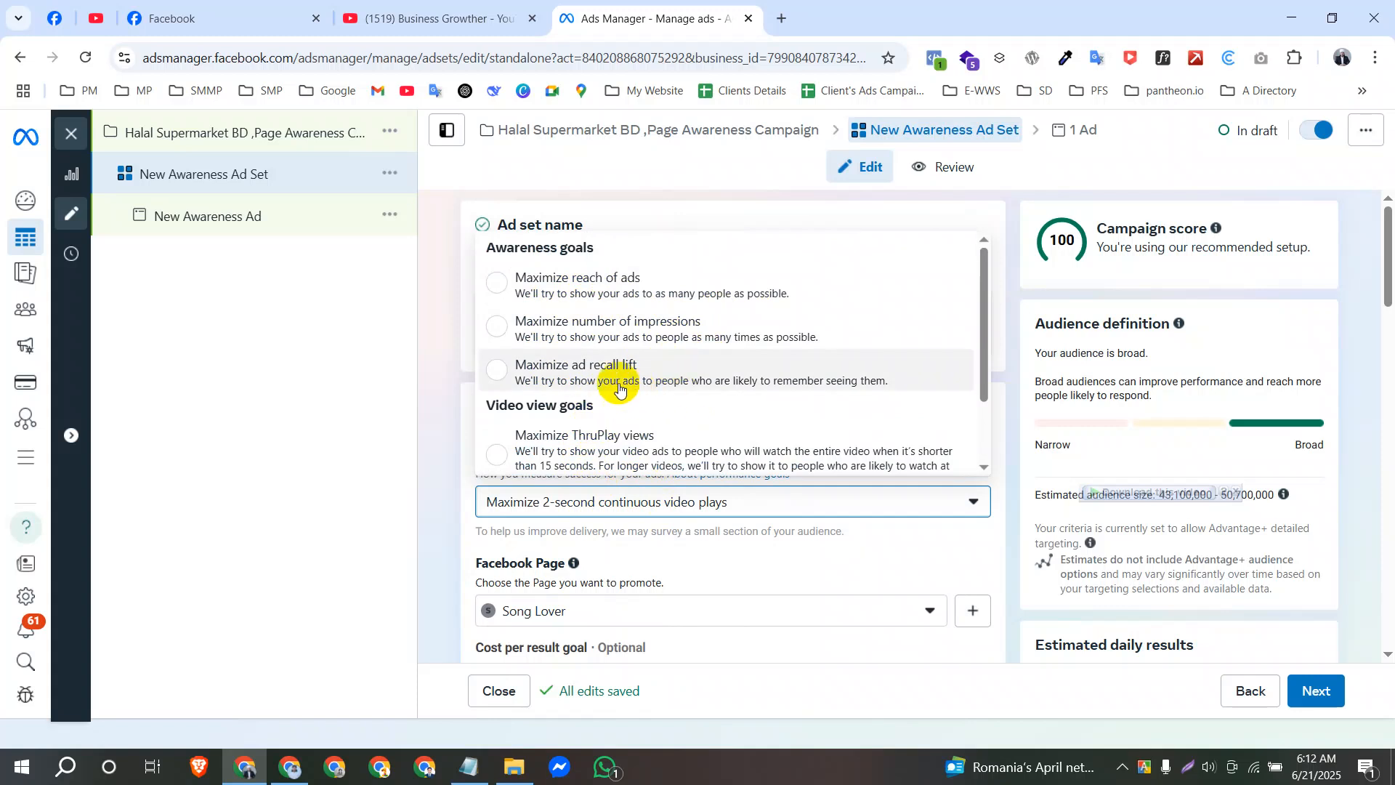
{"action": "left_click", "coordinate": [531, 306]}
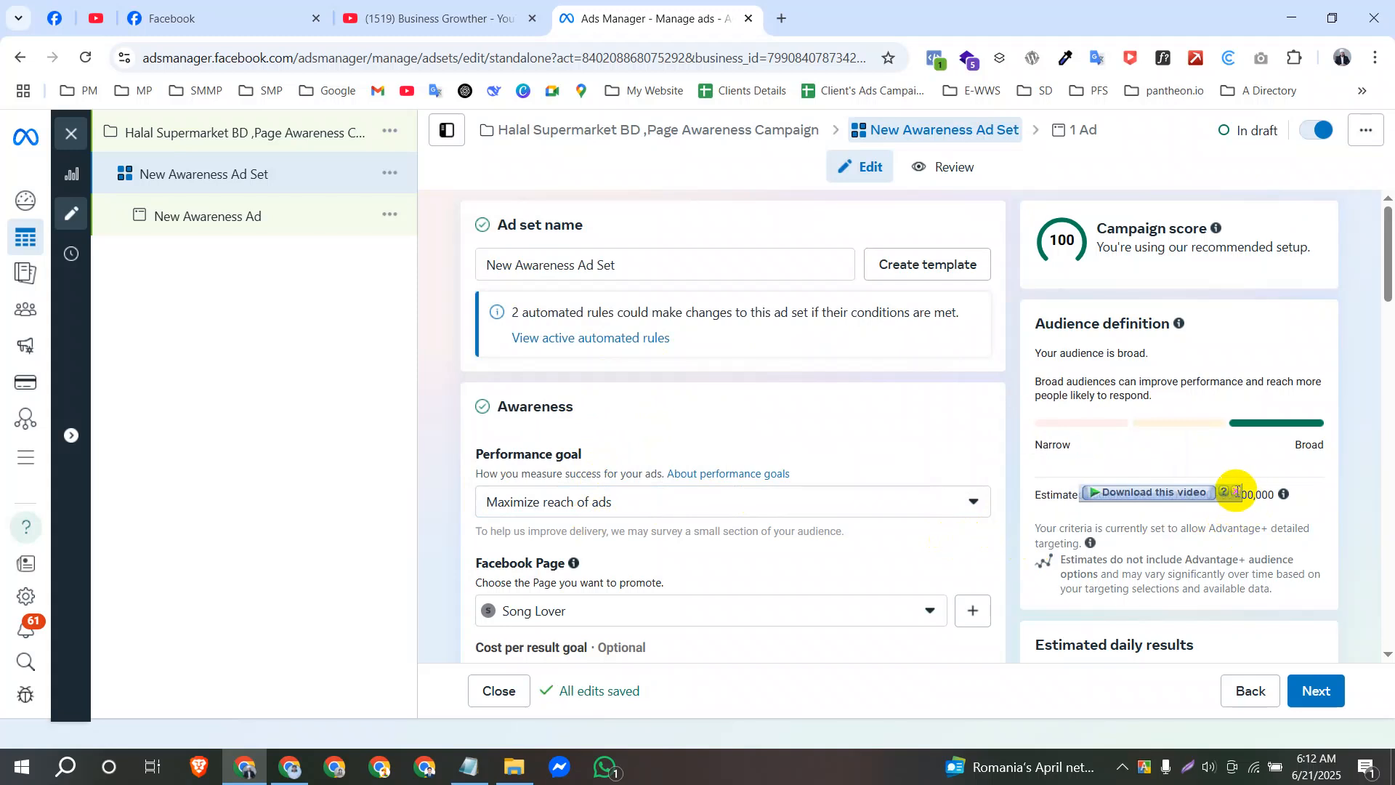
Set the ad set's performance goal to Maximize number of impressions.
{"action": "left_click", "coordinate": [629, 500]}
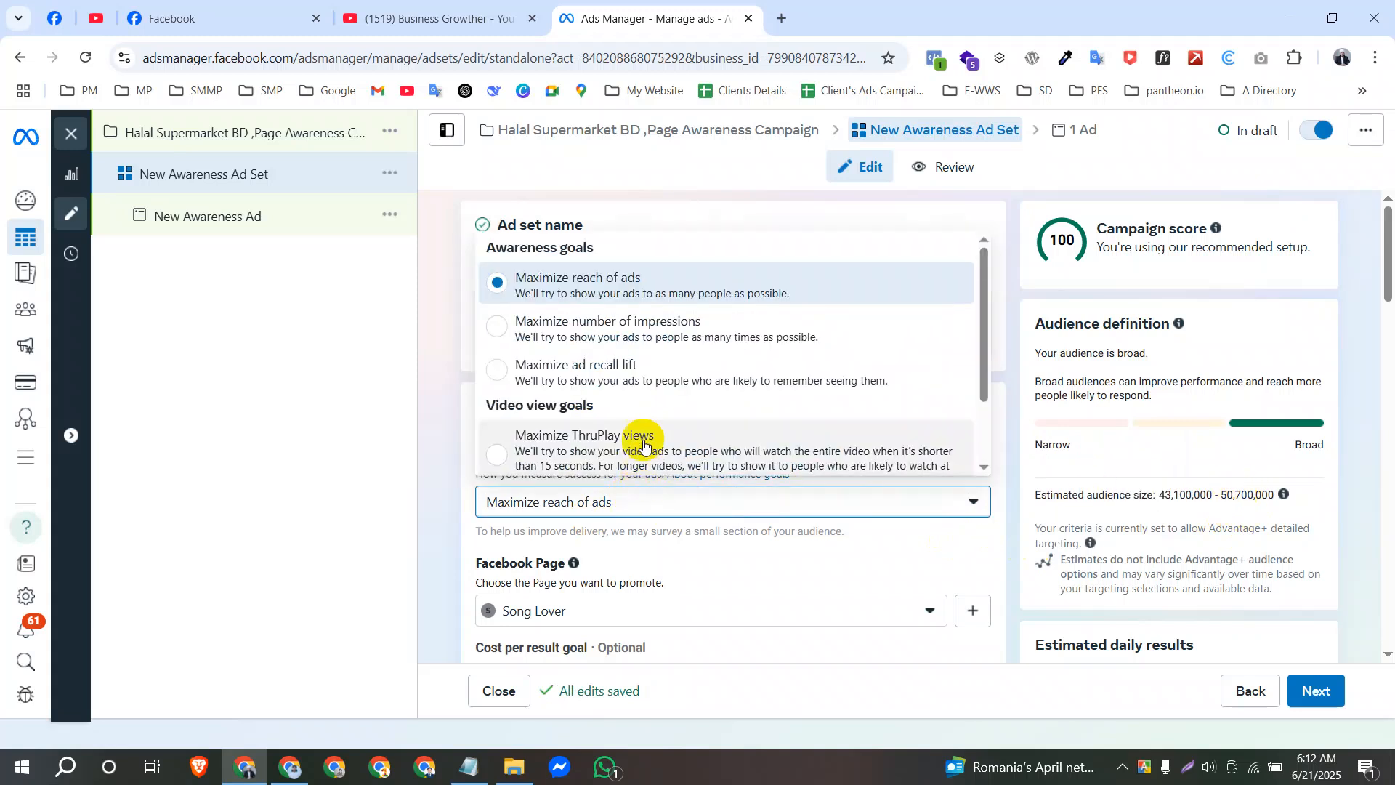
{"action": "left_click", "coordinate": [570, 327]}
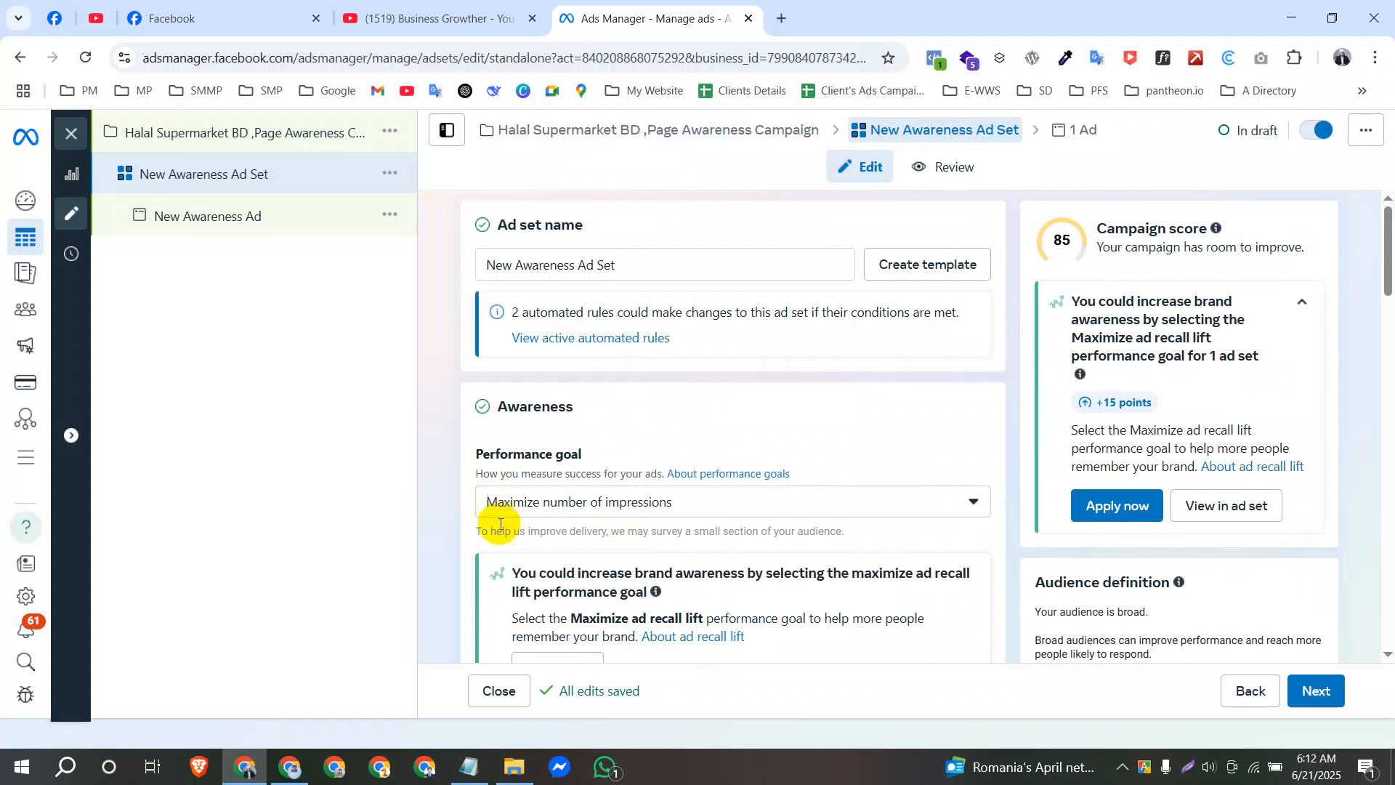
Switch to Notepad and write "* Impression always Reach হয়না।" with "কিন্তু" on the next line under the Awareness Campaign heading.
{"action": "left_click", "coordinate": [469, 766]}
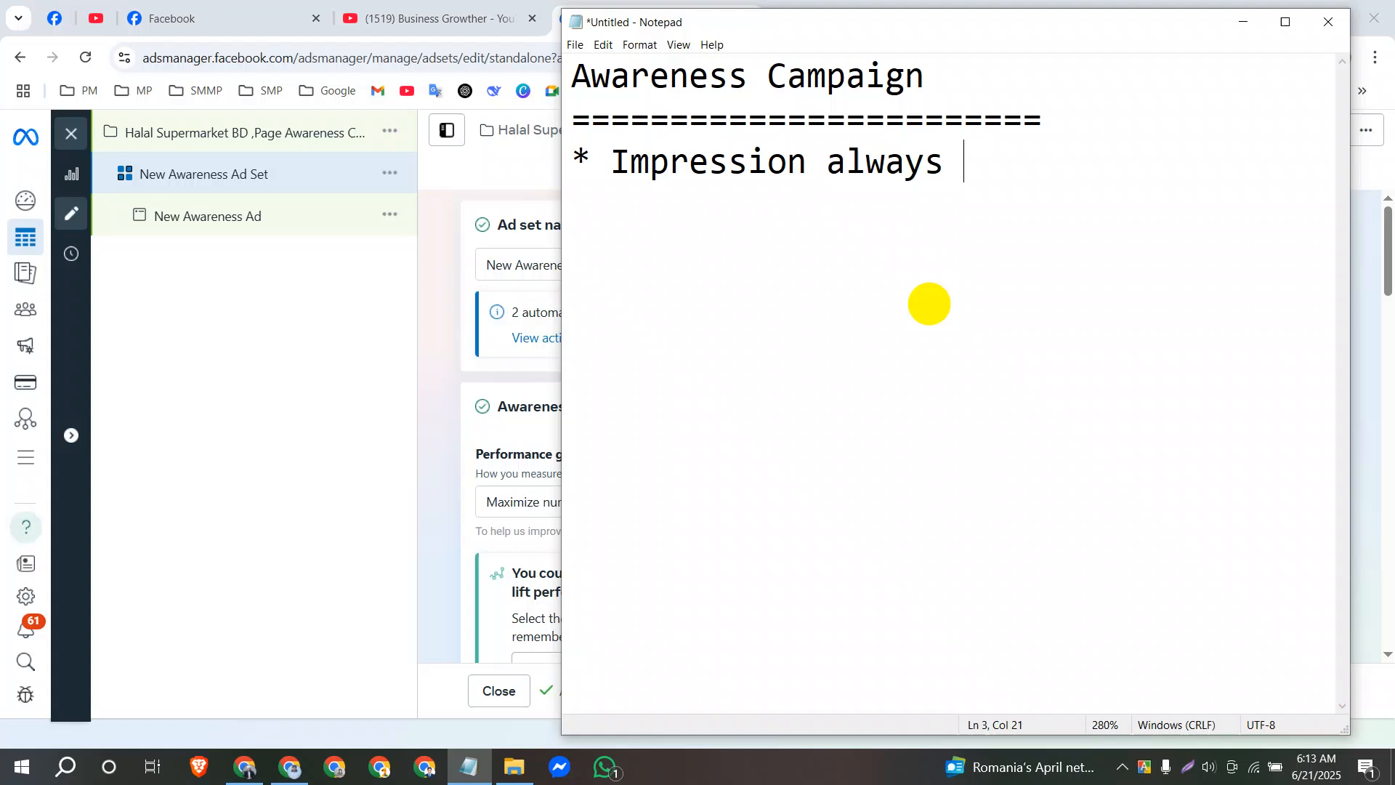
{"action": "type", "text": "Reach হয়না।"}
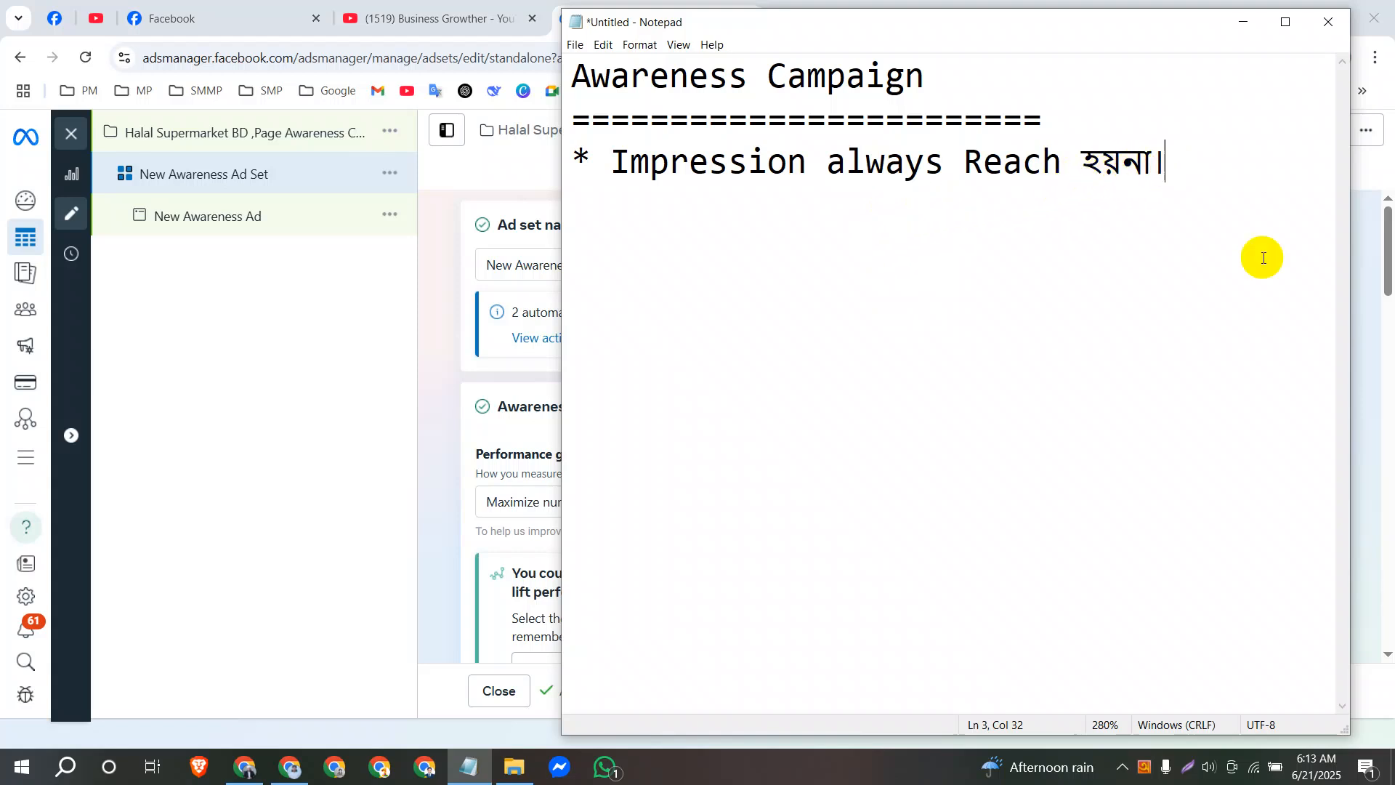
{"action": "type", "text": "কিন"}
{"action": "type", "text": "্ত্ু"}
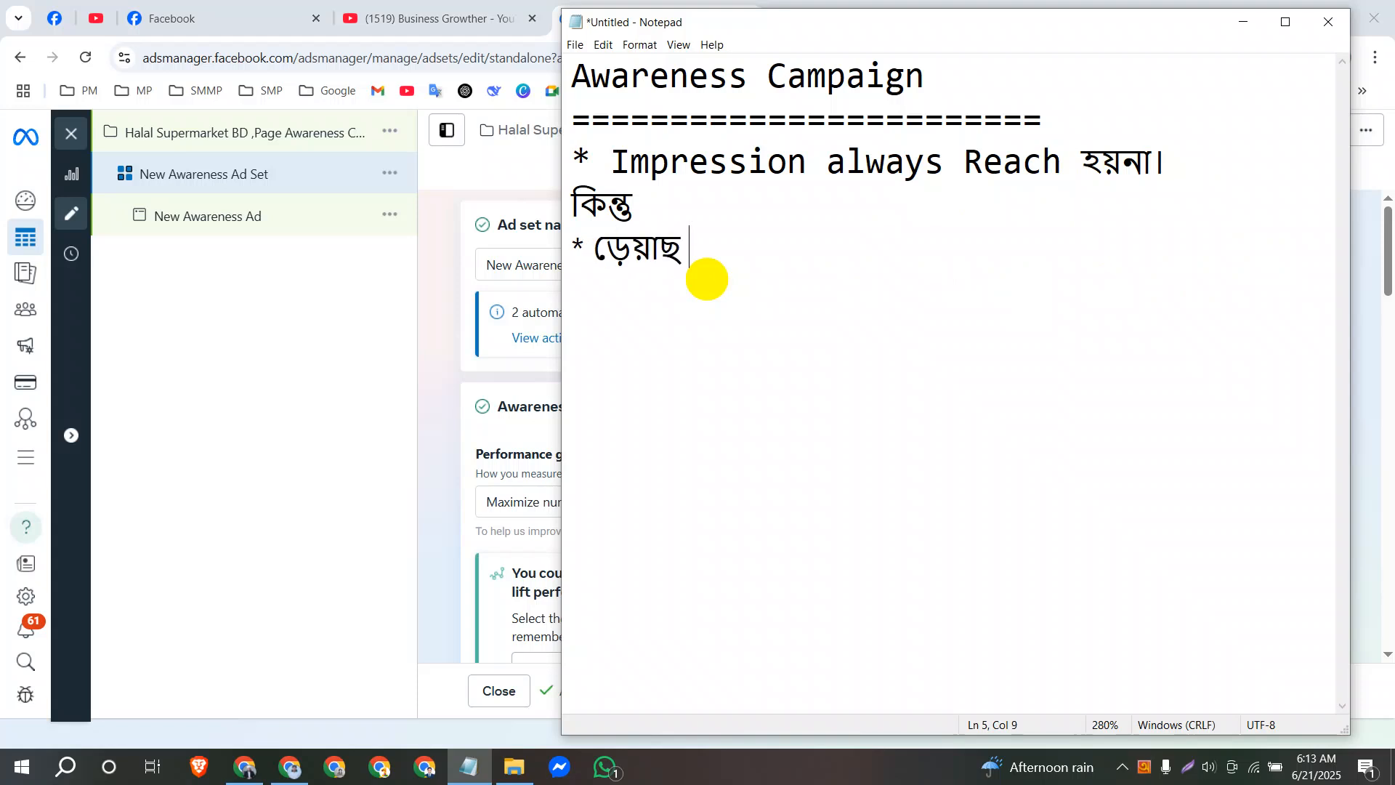
Write the second bullet below "কিন্তু" as "* reach Always Impression হয়।", correcting any typing mistakes.
{"action": "key", "text": "BackSpace"}
{"action": "key", "text": "BackSpace"}
{"action": "key", "text": "BackSpace"}
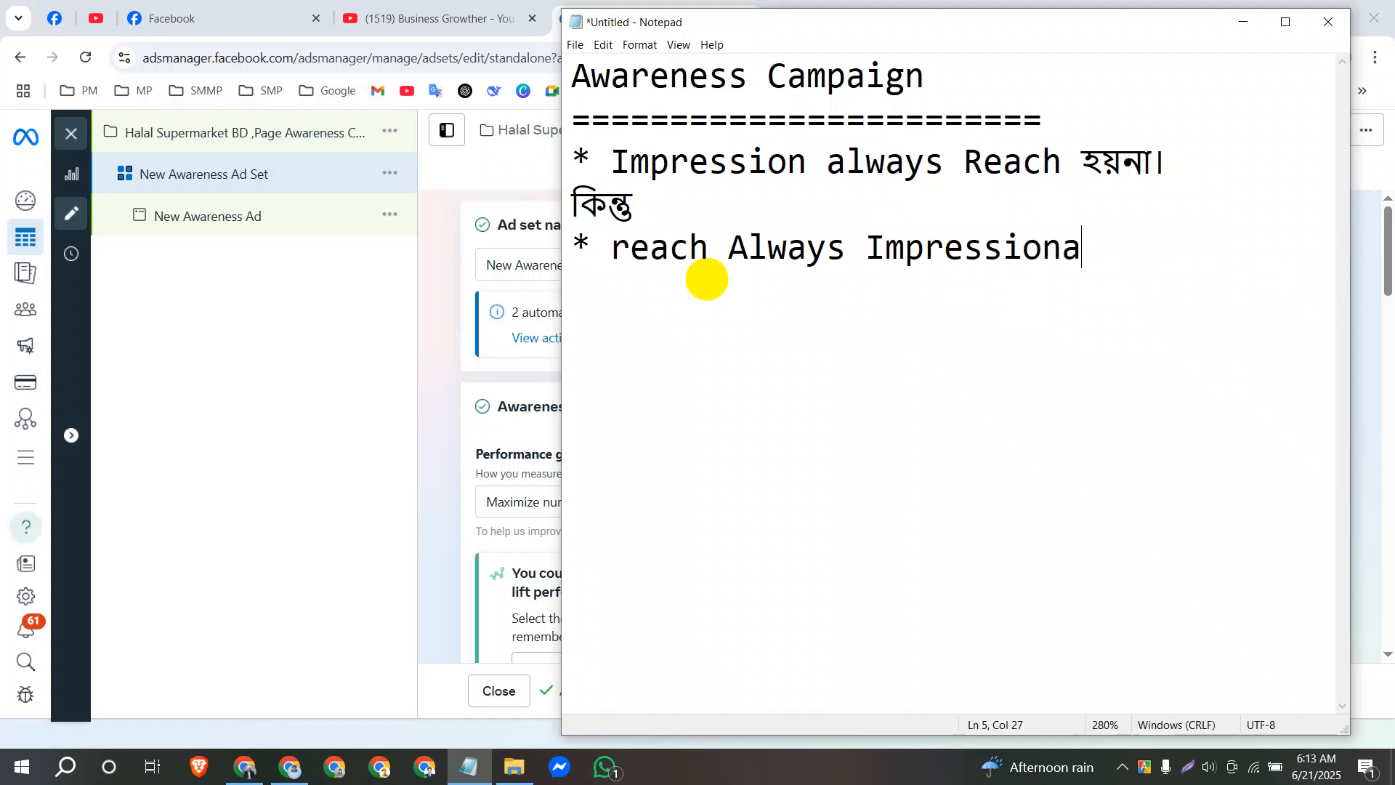
{"action": "type", "text": "হয়"}
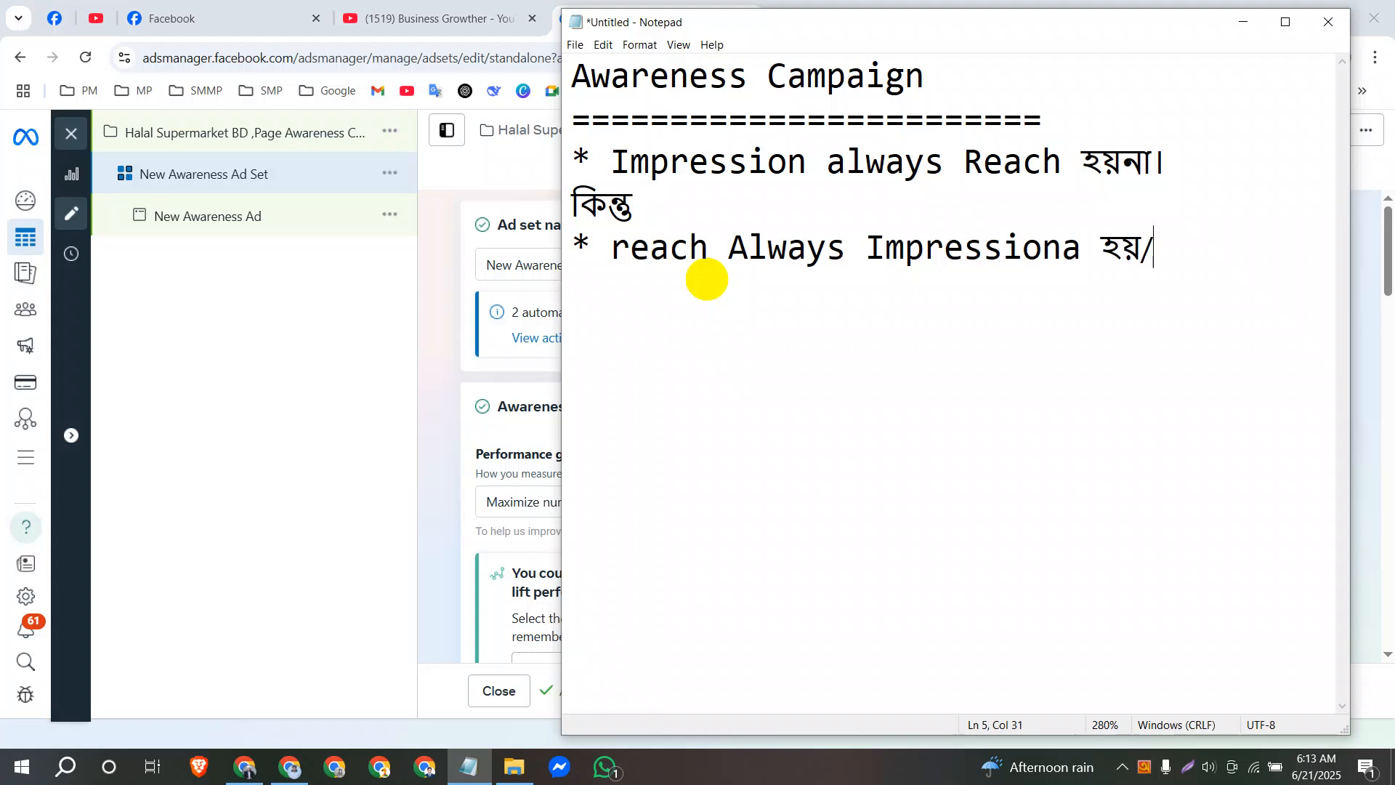
{"action": "type", "text": "।"}
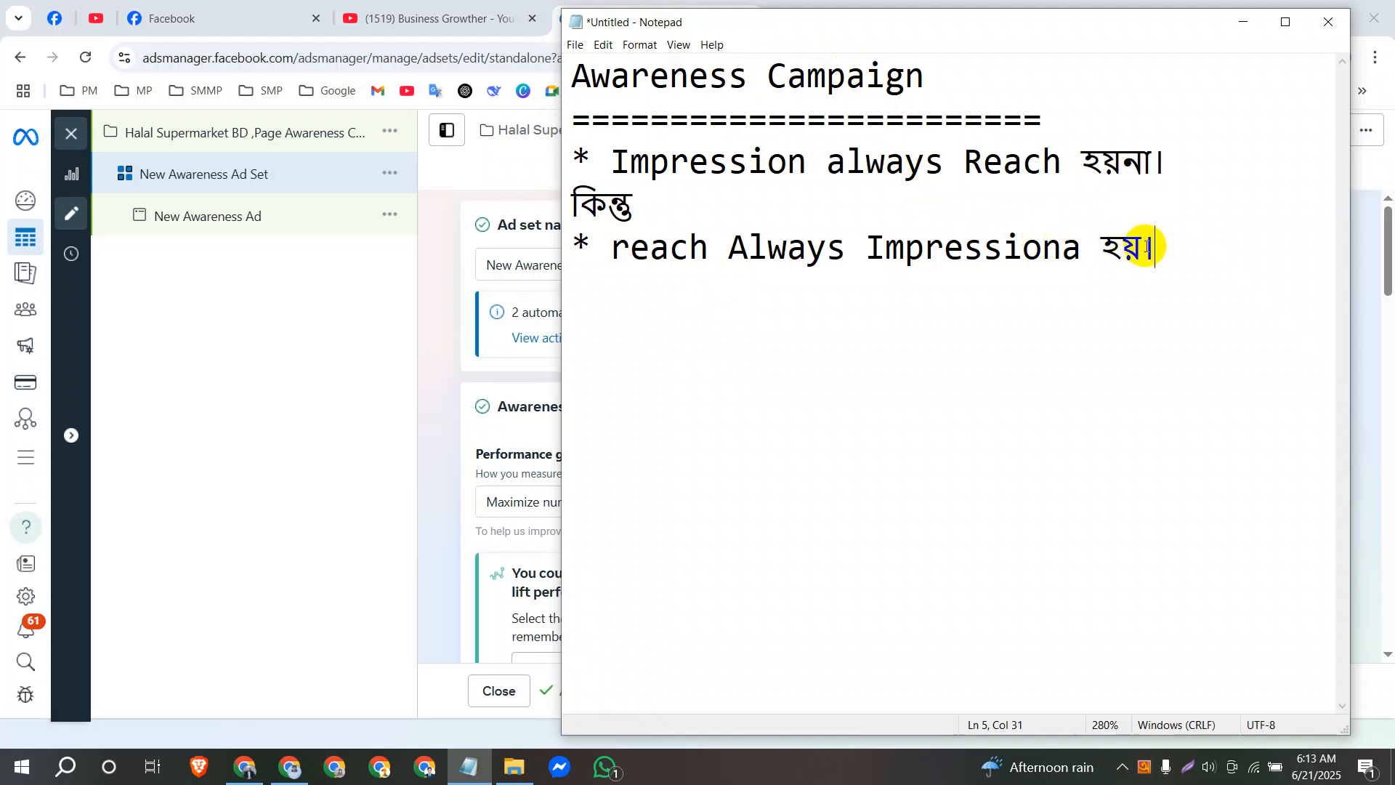
{"action": "left_click_drag", "start_coordinate": [1162, 248], "coordinate": [556, 161]}
{"action": "left_click", "coordinate": [800, 310]}
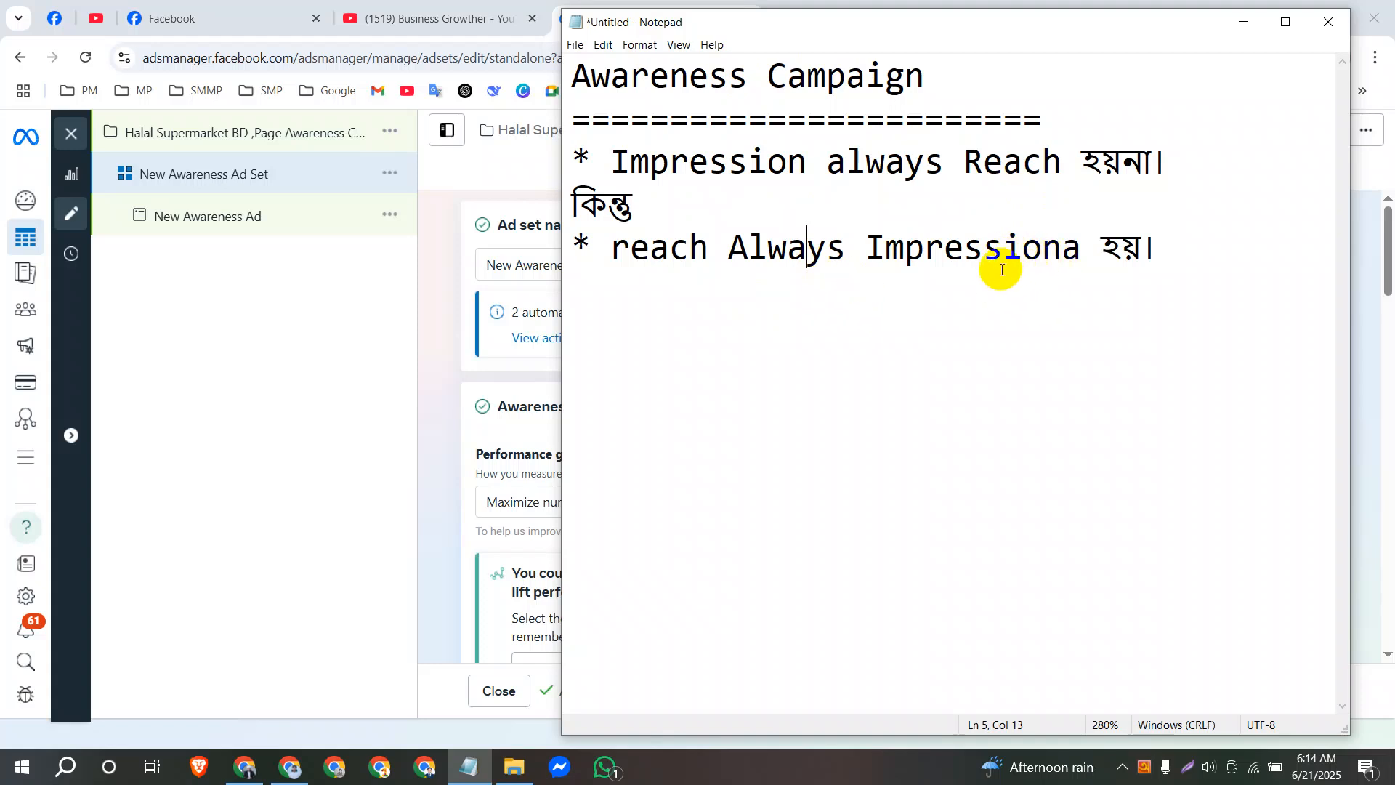
{"action": "left_click", "coordinate": [1081, 260]}
{"action": "key", "text": "BackSpace"}
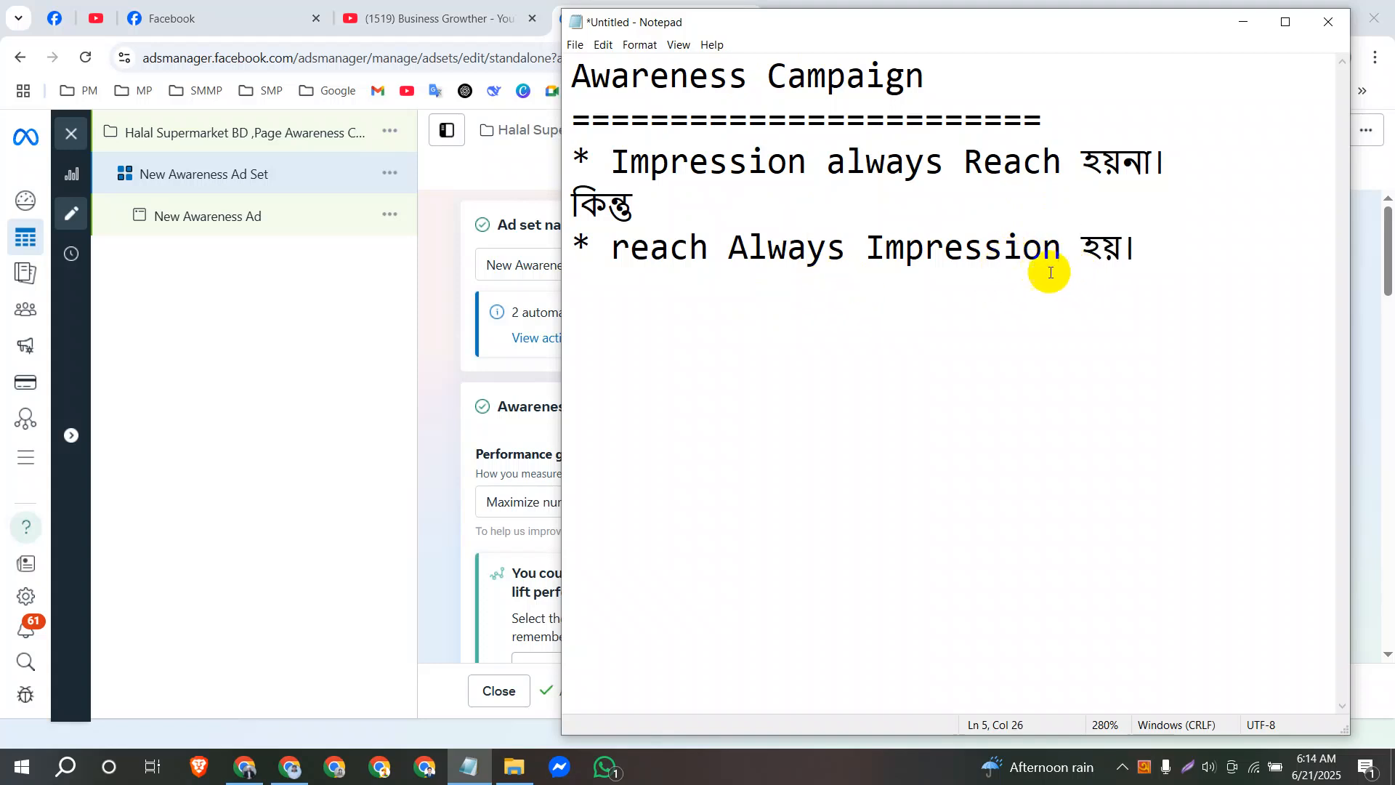
{"action": "left_click_drag", "start_coordinate": [1145, 249], "coordinate": [579, 155]}
{"action": "left_click", "coordinate": [694, 247]}
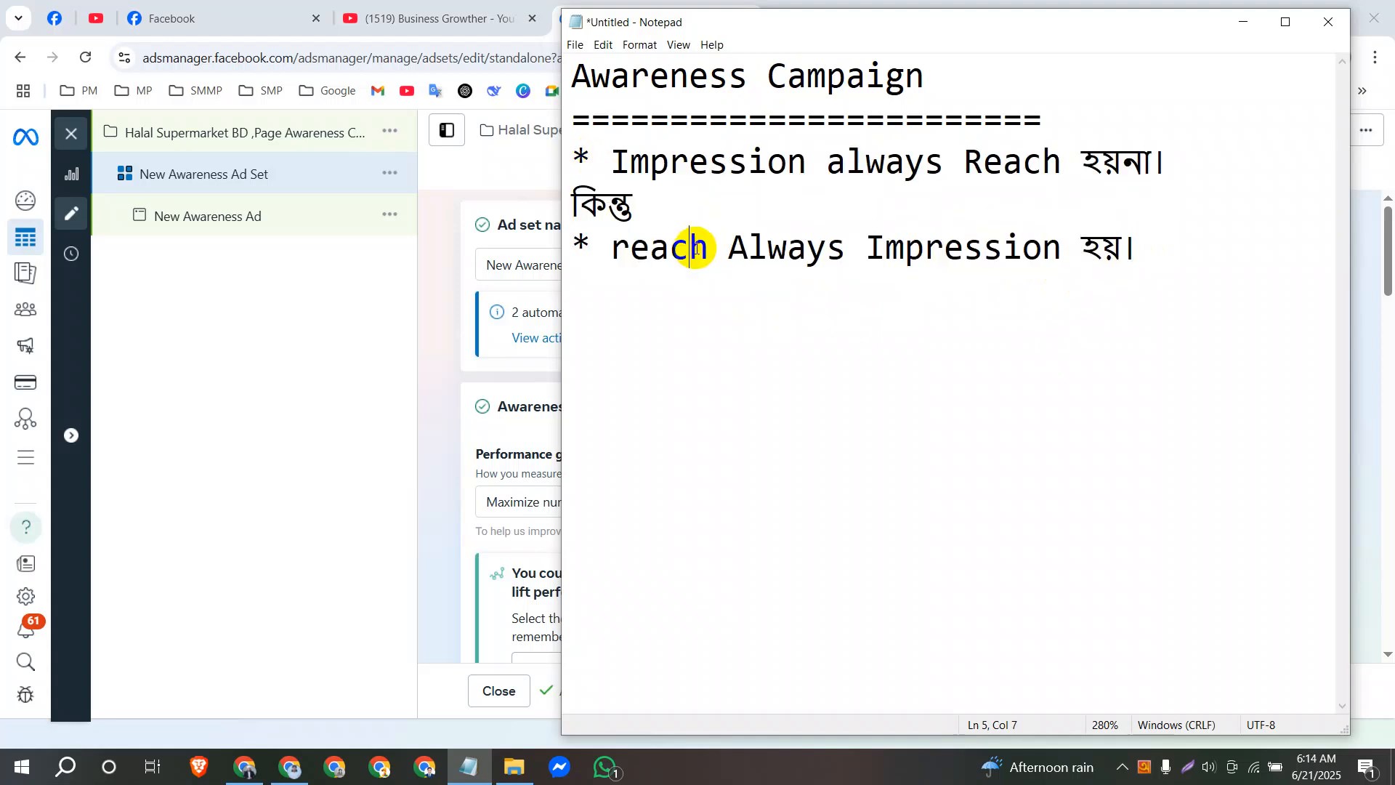
Switch to the Facebook home feed and browse the posts down to the HarweX Digital Marketing Expert post.
{"action": "left_click", "coordinate": [290, 280]}
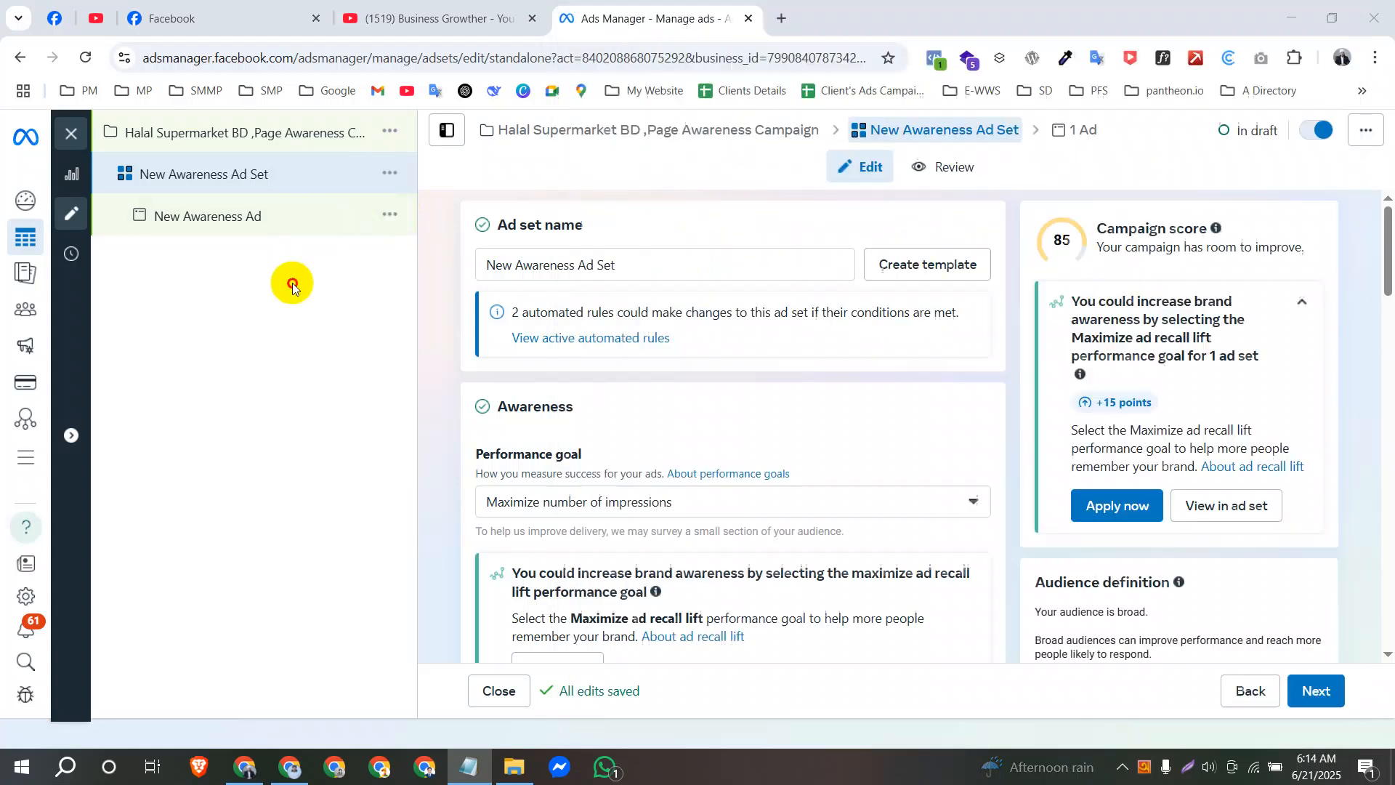
{"action": "left_click", "coordinate": [58, 16]}
{"action": "left_click", "coordinate": [451, 135]}
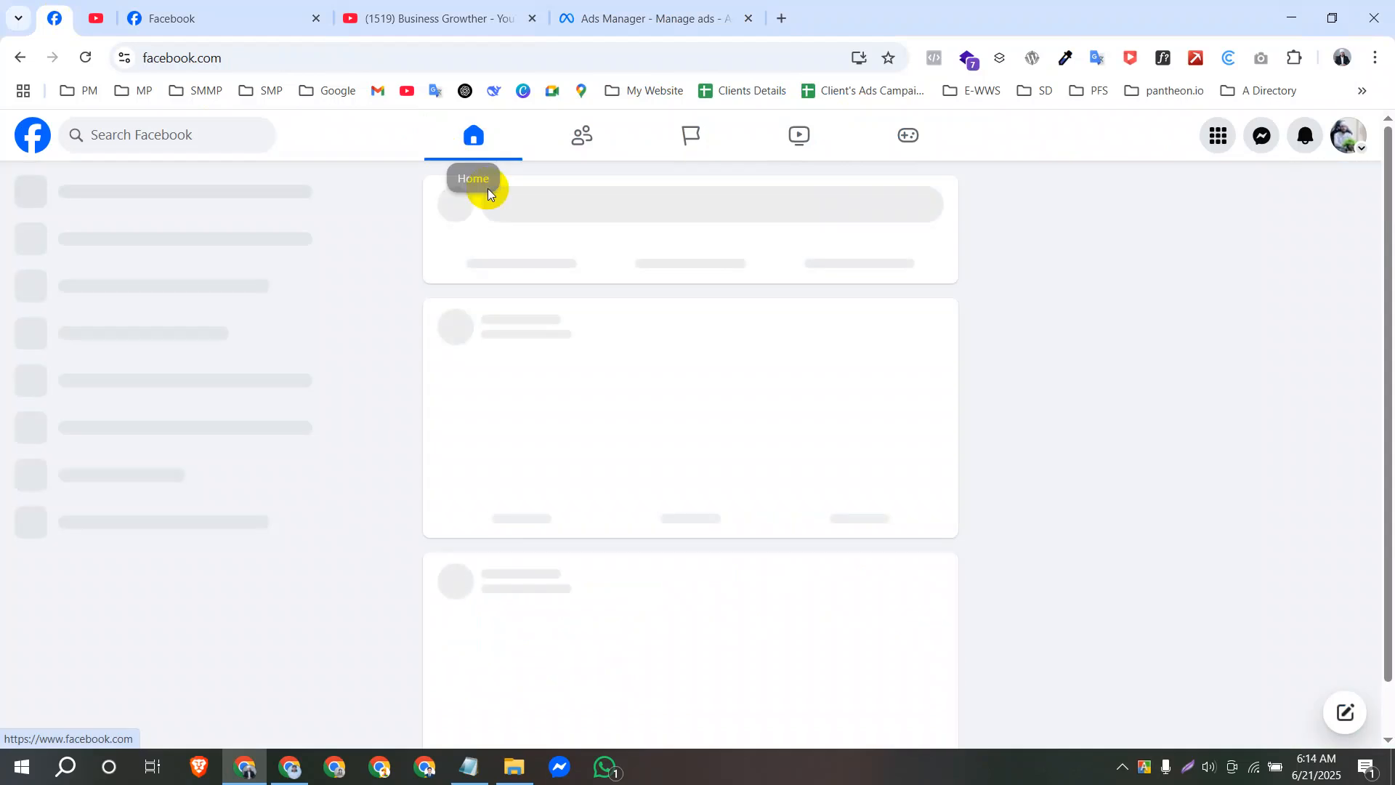
{"action": "scroll", "coordinate": [587, 390], "scroll_direction": "down", "scroll_amount": 3}
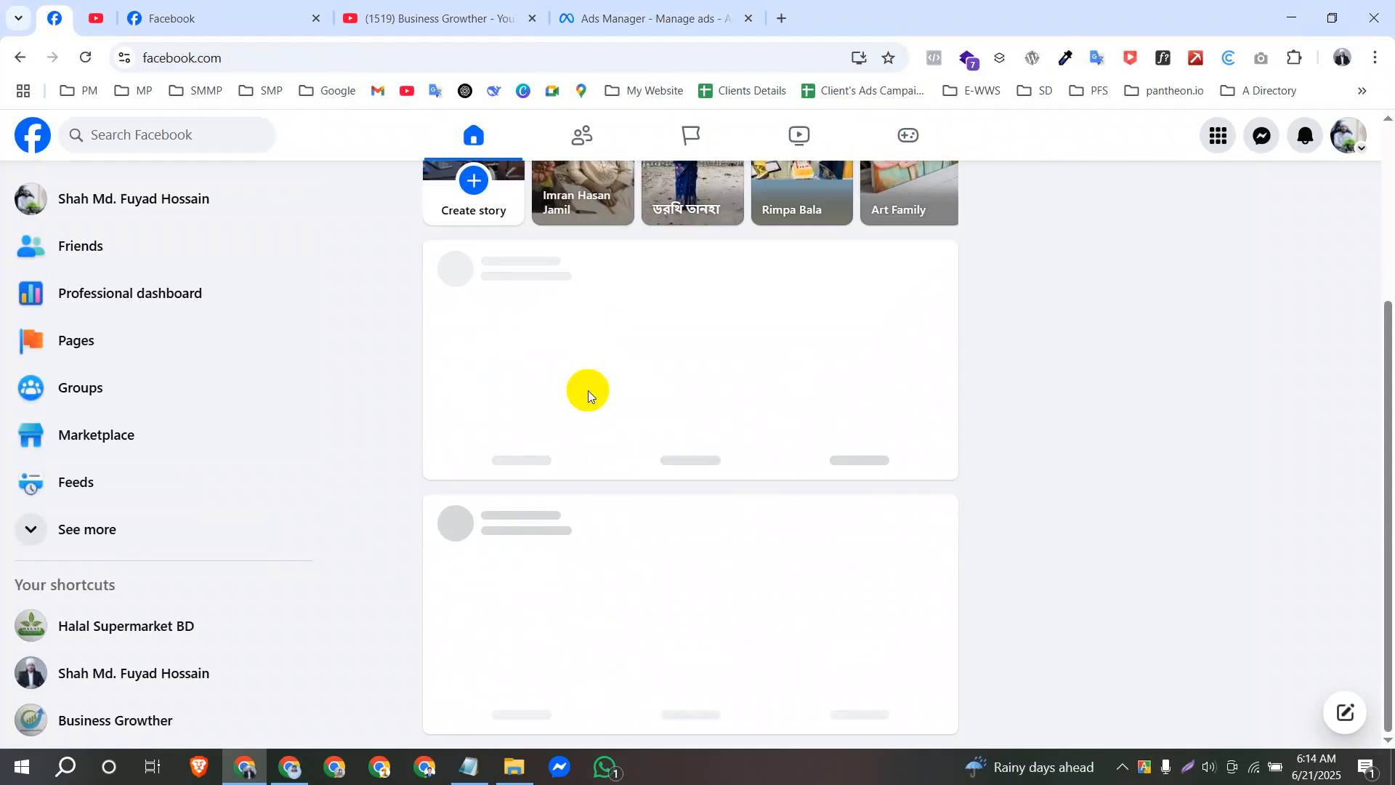
{"action": "scroll", "coordinate": [710, 432], "scroll_direction": "down", "scroll_amount": 5}
{"action": "scroll", "coordinate": [711, 430], "scroll_direction": "down", "scroll_amount": 15}
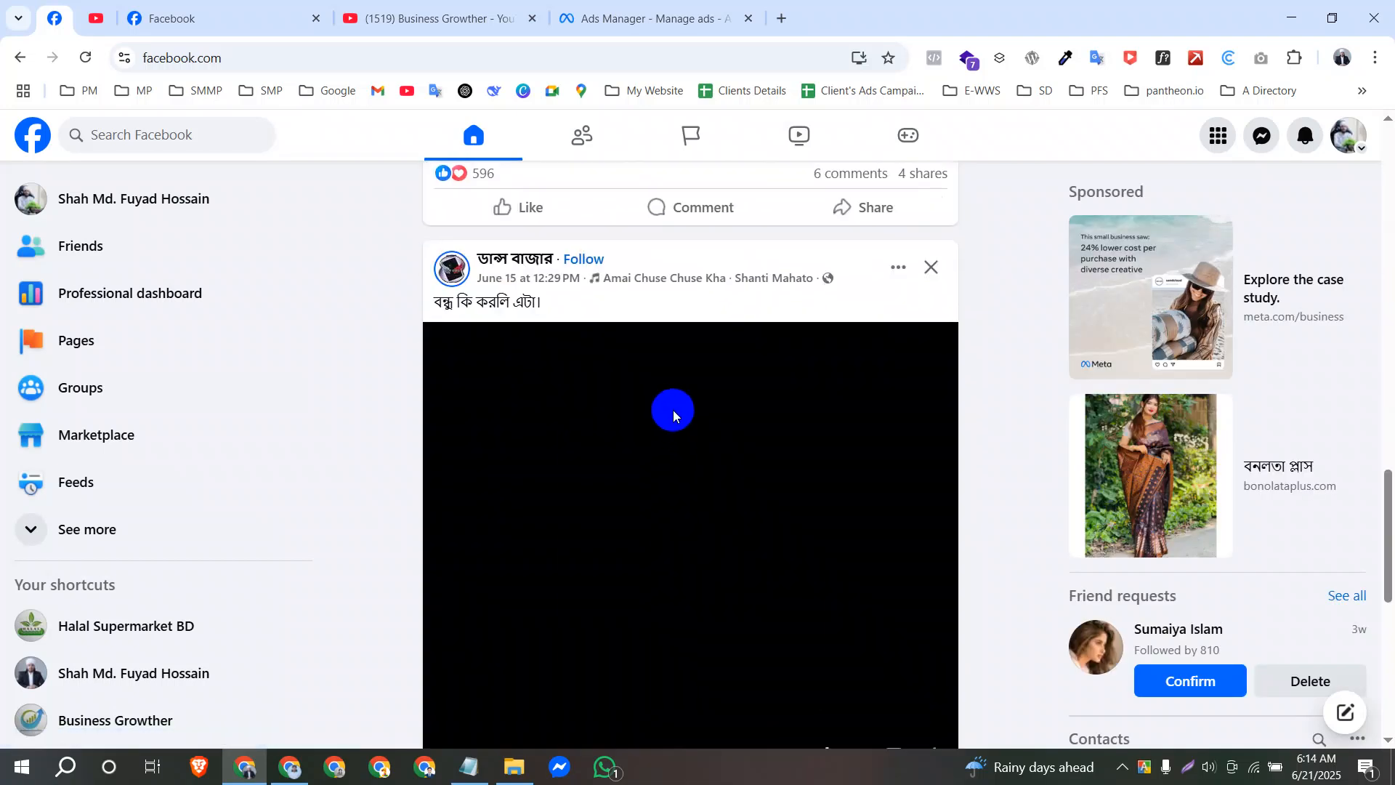
{"action": "scroll", "coordinate": [683, 436], "scroll_direction": "down", "scroll_amount": 10}
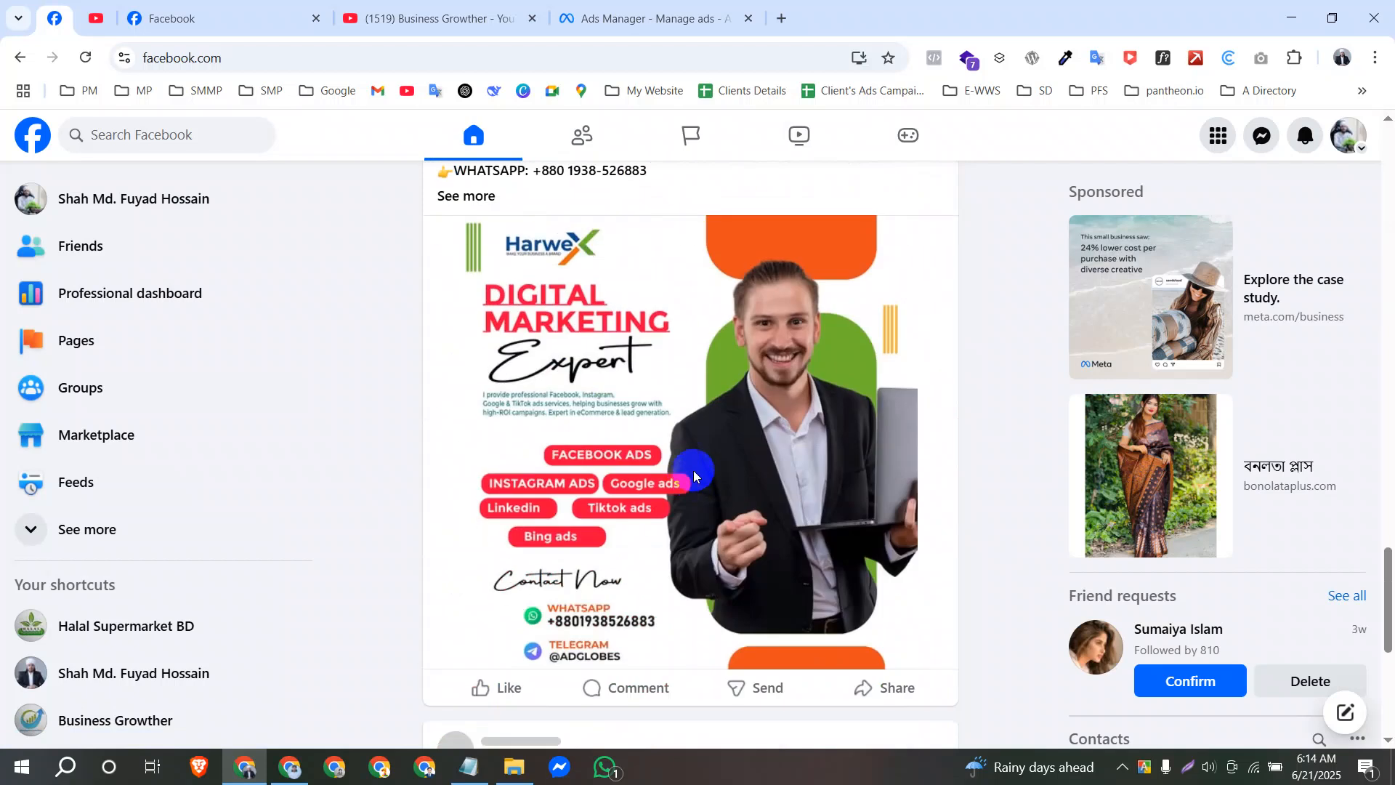
Examine the HarweX post and its neighbours repeatedly in the feed to illustrate how one viewer generates several impressions.
{"action": "scroll", "coordinate": [727, 407], "scroll_direction": "down", "scroll_amount": 7}
{"action": "scroll", "coordinate": [646, 436], "scroll_direction": "down", "scroll_amount": 4}
{"action": "scroll", "coordinate": [639, 472], "scroll_direction": "down", "scroll_amount": 4}
{"action": "scroll", "coordinate": [710, 461], "scroll_direction": "up", "scroll_amount": 4}
{"action": "scroll", "coordinate": [698, 472], "scroll_direction": "down", "scroll_amount": 8}
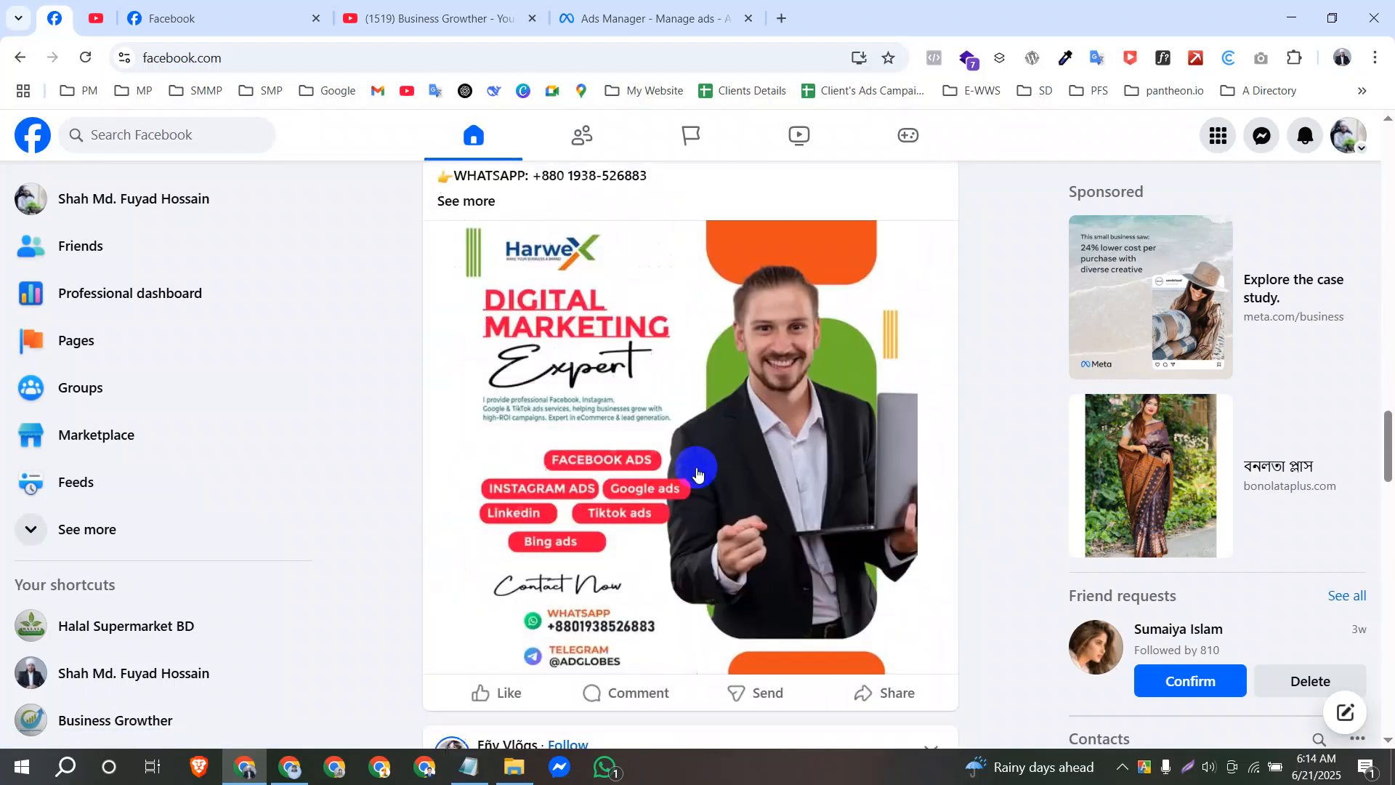
{"action": "scroll", "coordinate": [705, 436], "scroll_direction": "up", "scroll_amount": 20}
{"action": "scroll", "coordinate": [733, 239], "scroll_direction": "down", "scroll_amount": 20}
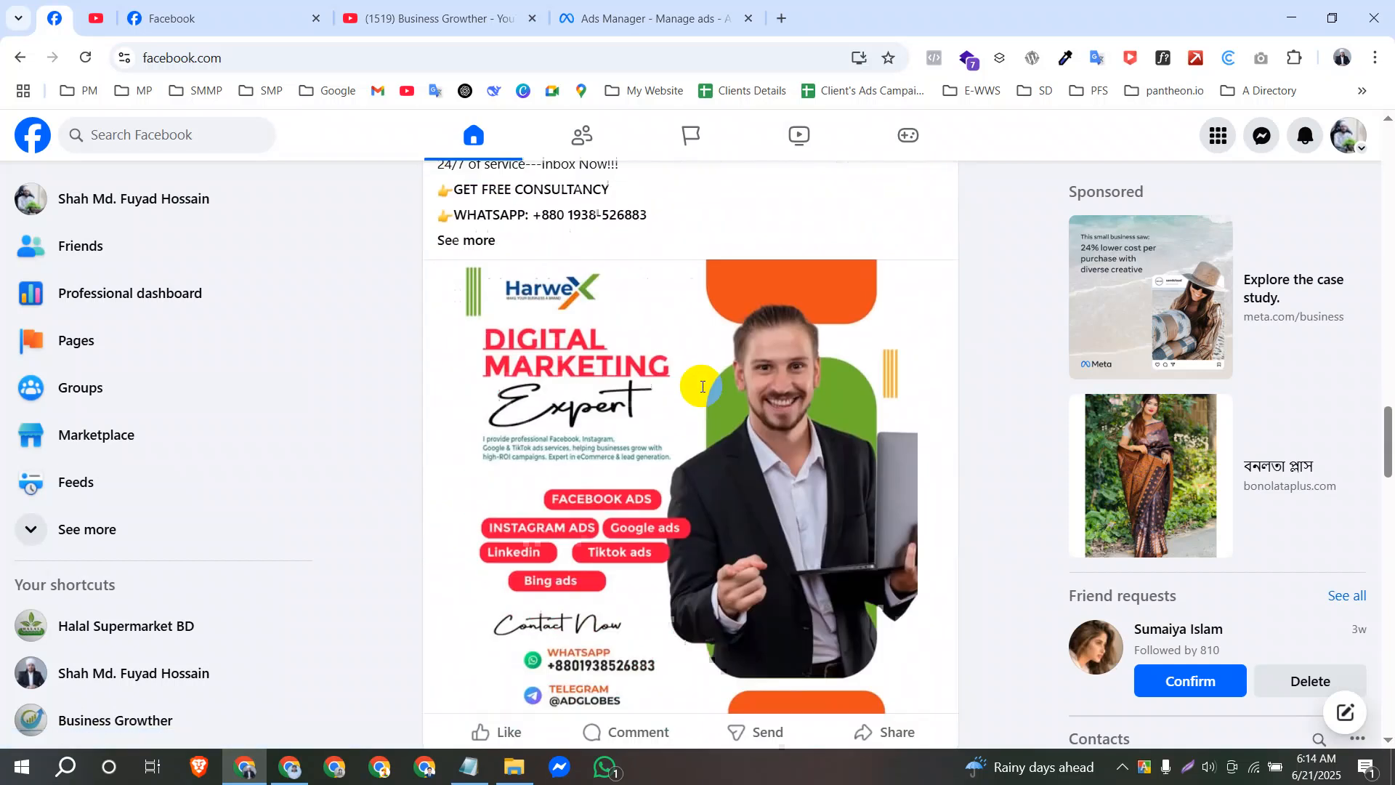
{"action": "scroll", "coordinate": [702, 387], "scroll_direction": "up", "scroll_amount": 7}
{"action": "scroll", "coordinate": [710, 374], "scroll_direction": "down", "scroll_amount": 20}
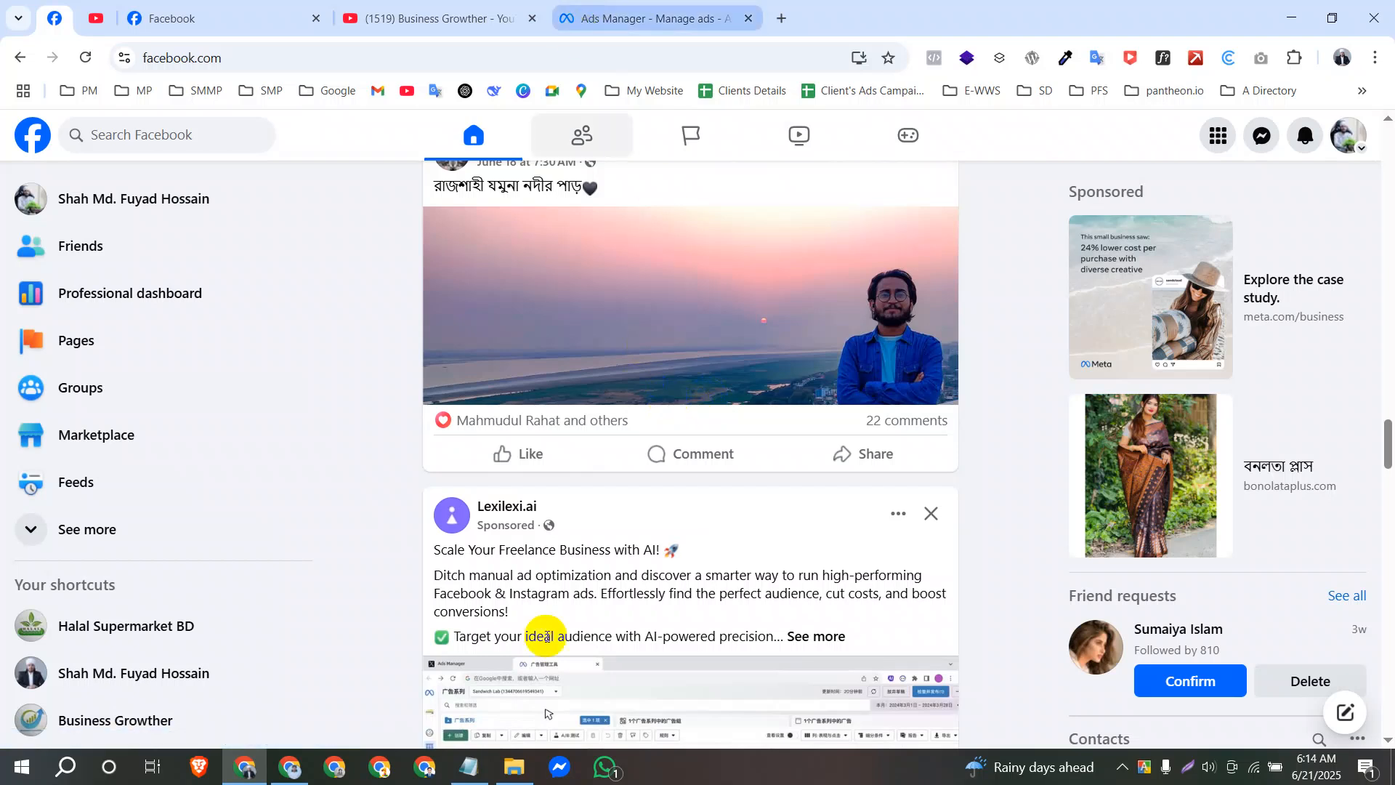
Switch to Notepad and write "১" a few lines below the second bullet.
{"action": "left_click", "coordinate": [469, 767]}
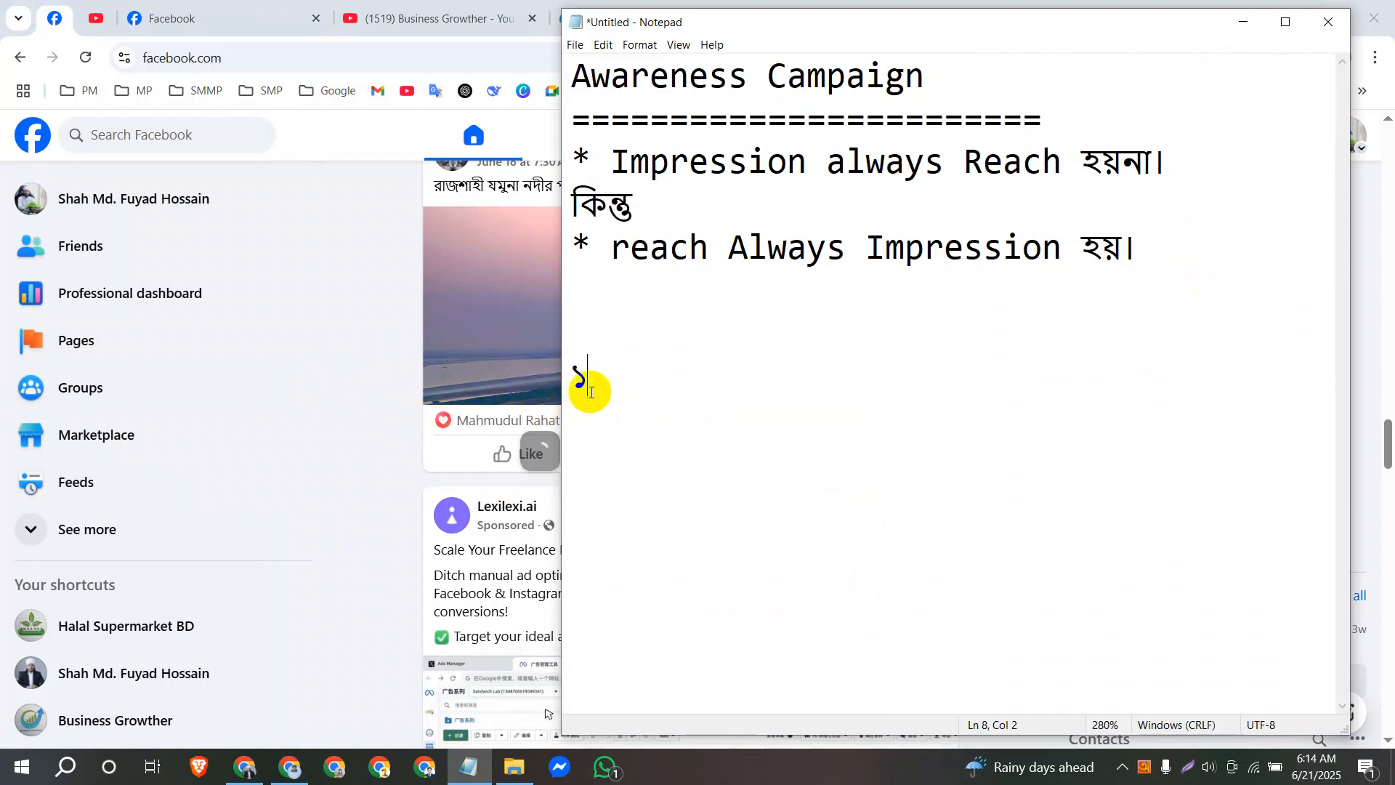
{"action": "left_click_drag", "start_coordinate": [596, 381], "coordinate": [575, 382]}
{"action": "left_click", "coordinate": [623, 408]}
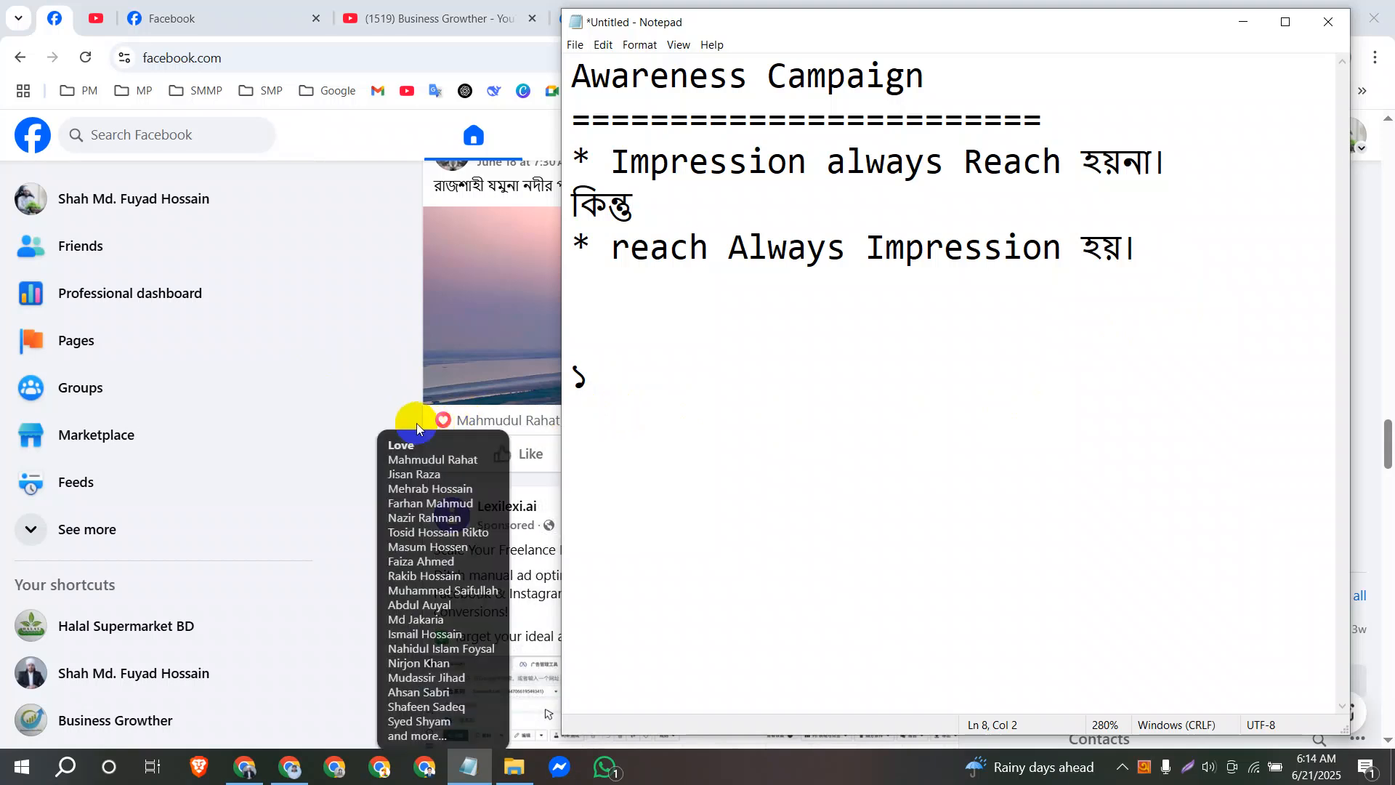
Return to the Facebook feed and examine the organic and sponsored posts around the Lexilexi.ai ad.
{"action": "left_click", "coordinate": [400, 411]}
{"action": "scroll", "coordinate": [726, 363], "scroll_direction": "down", "scroll_amount": 15}
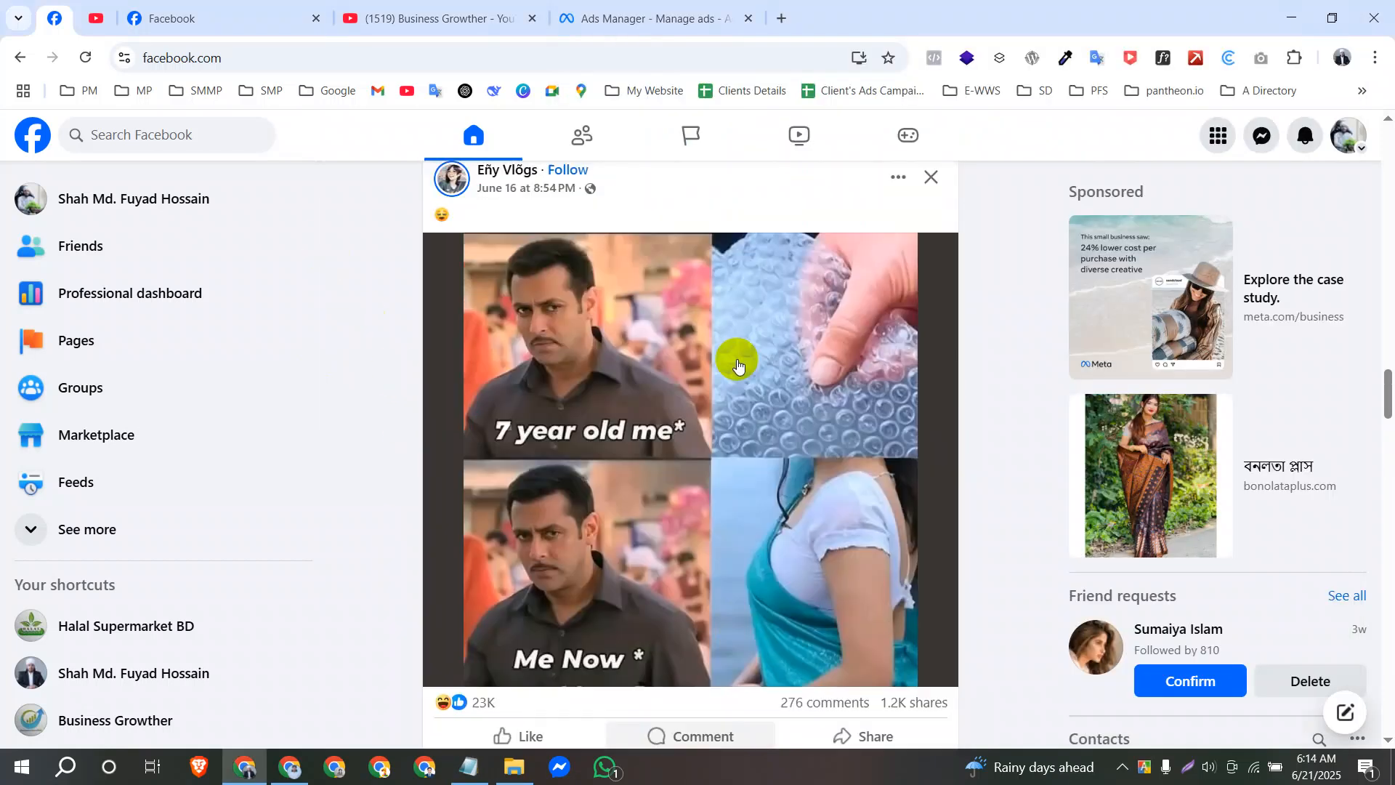
{"action": "scroll", "coordinate": [683, 434], "scroll_direction": "down", "scroll_amount": 10}
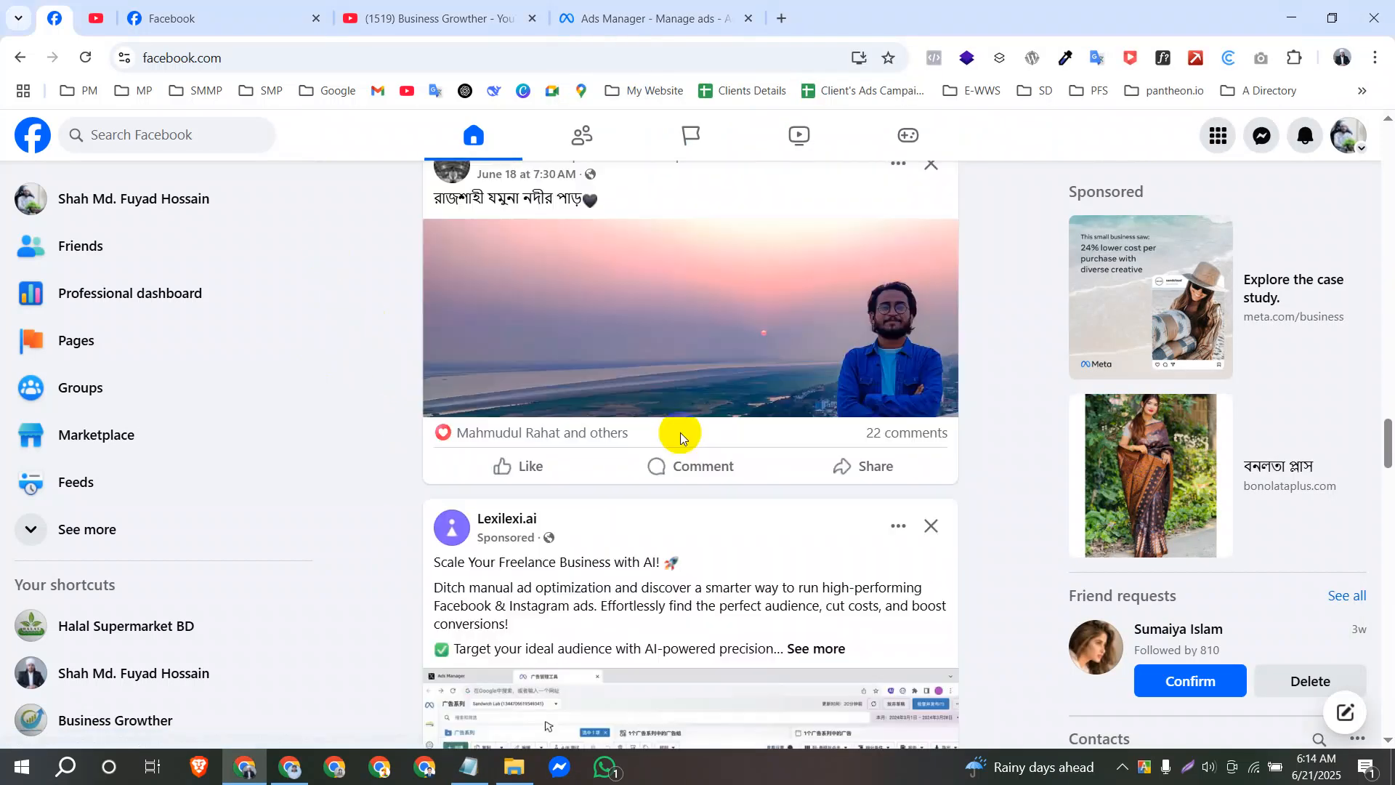
{"action": "scroll", "coordinate": [800, 465], "scroll_direction": "down", "scroll_amount": 4}
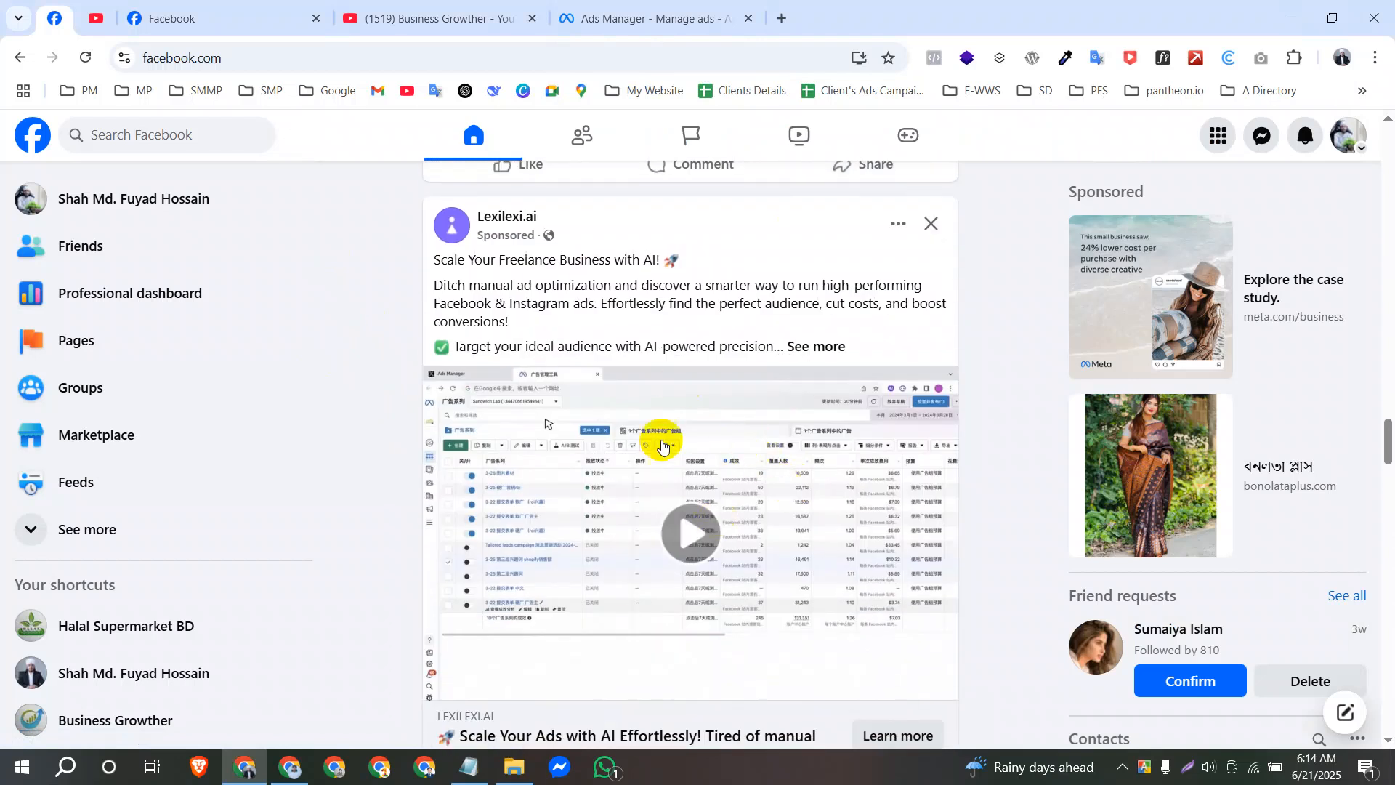
{"action": "scroll", "coordinate": [727, 472], "scroll_direction": "down", "scroll_amount": 15}
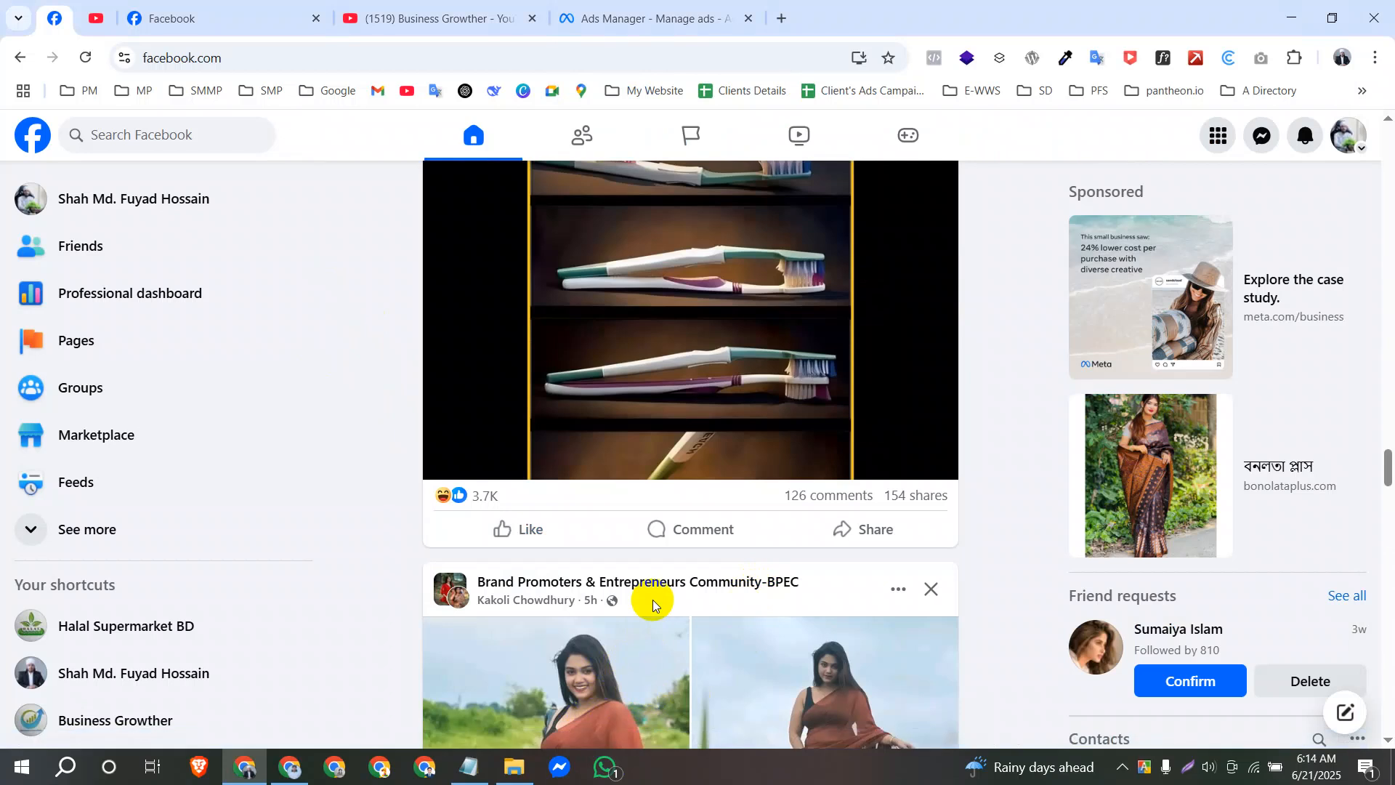
{"action": "scroll", "coordinate": [651, 599], "scroll_direction": "up", "scroll_amount": 5}
{"action": "scroll", "coordinate": [670, 592], "scroll_direction": "up", "scroll_amount": 10}
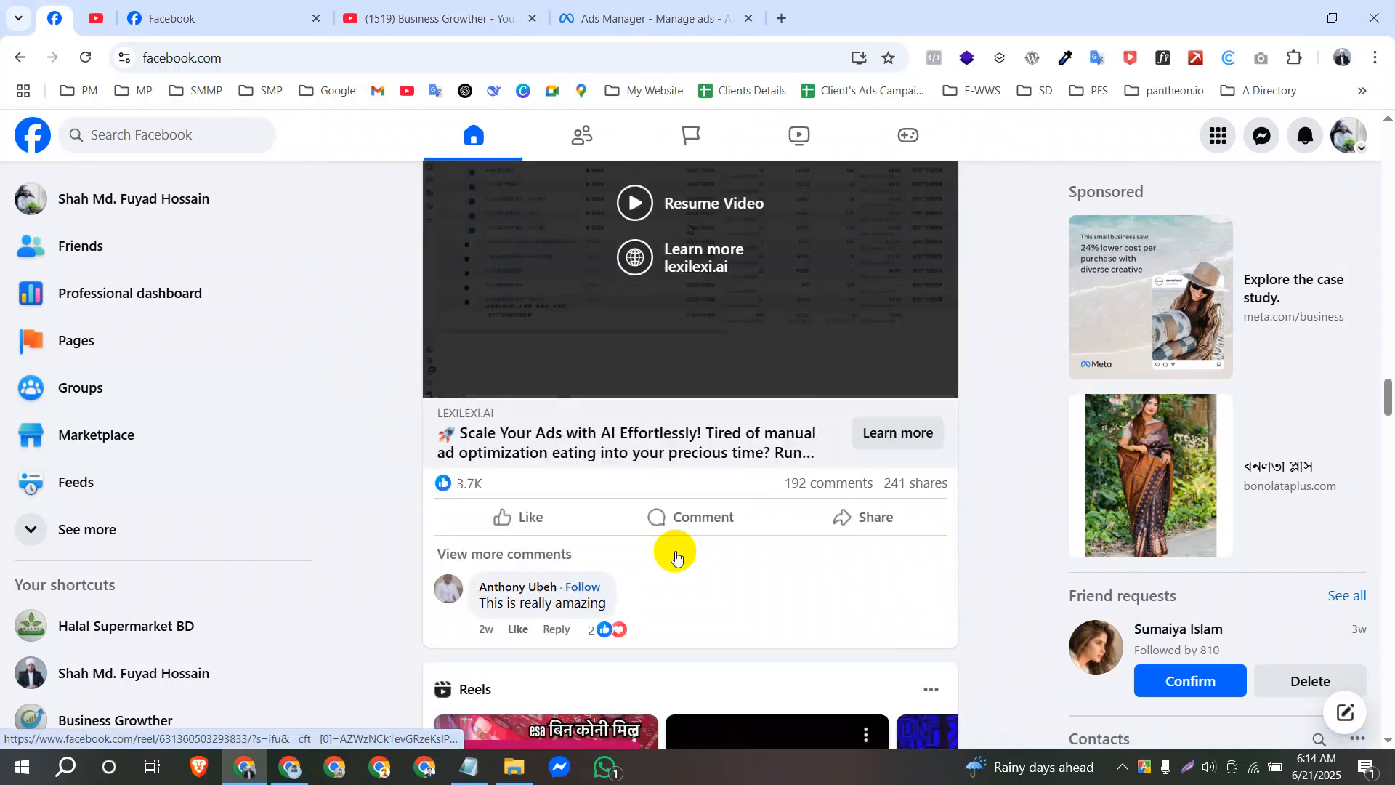
{"action": "scroll", "coordinate": [643, 379], "scroll_direction": "up", "scroll_amount": 4}
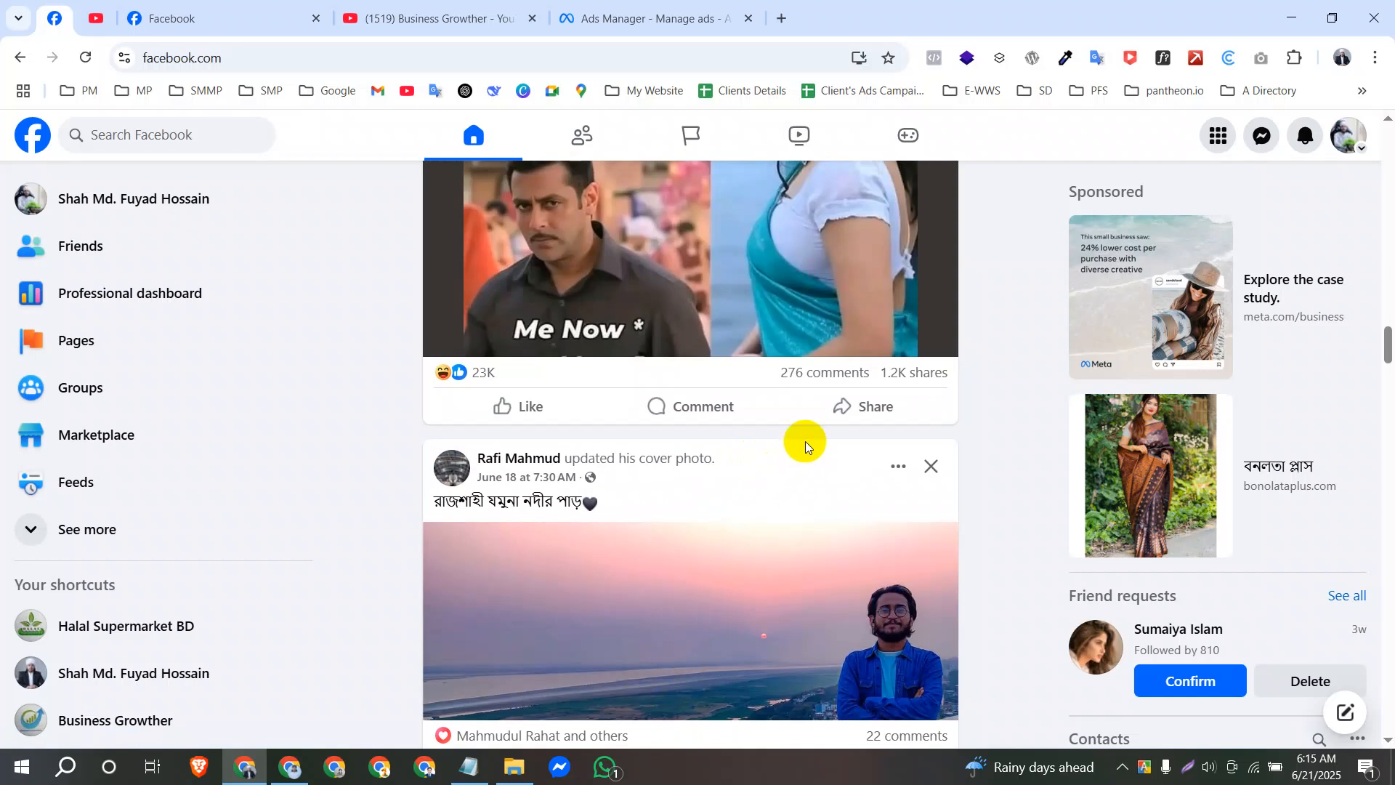
{"action": "scroll", "coordinate": [800, 492], "scroll_direction": "down", "scroll_amount": 1}
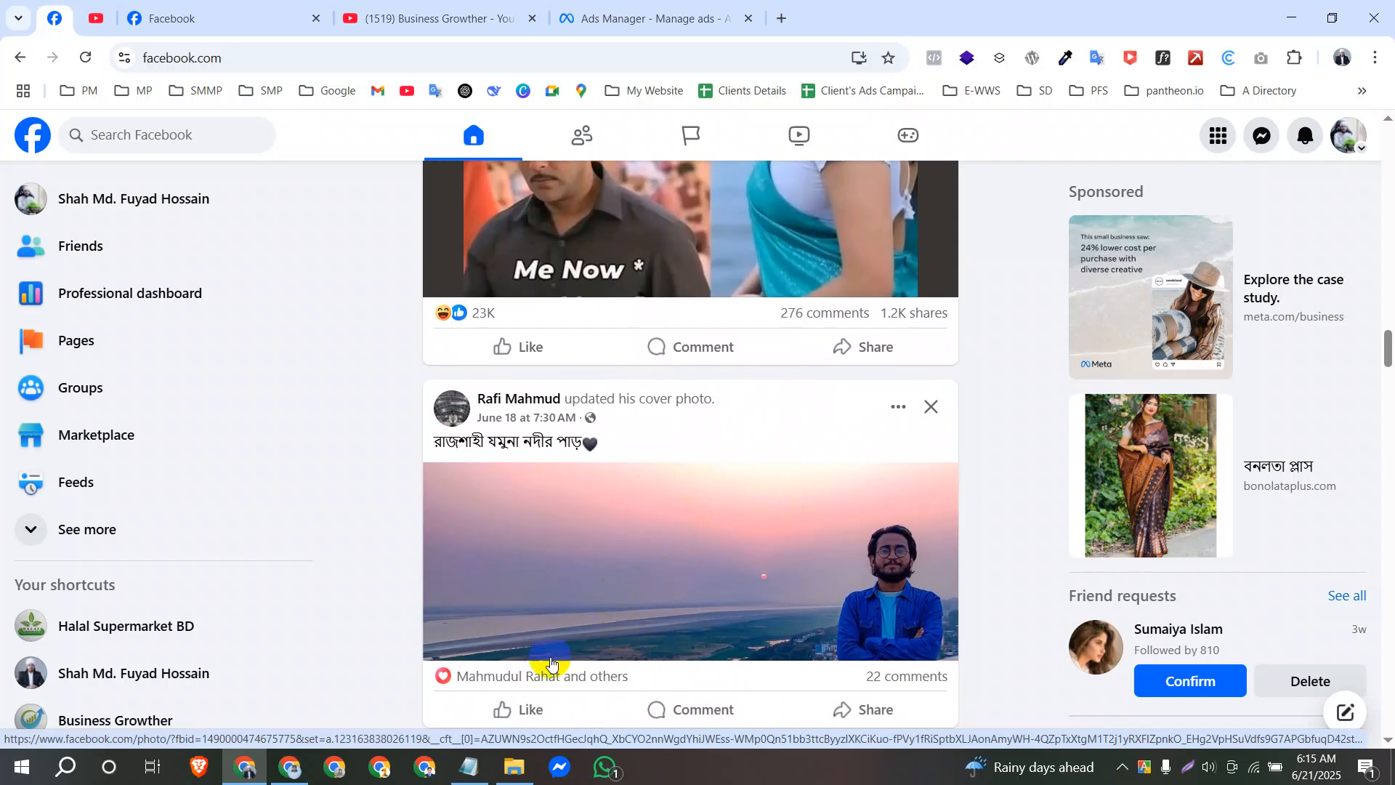
{"action": "mouse_move", "coordinate": [474, 761]}
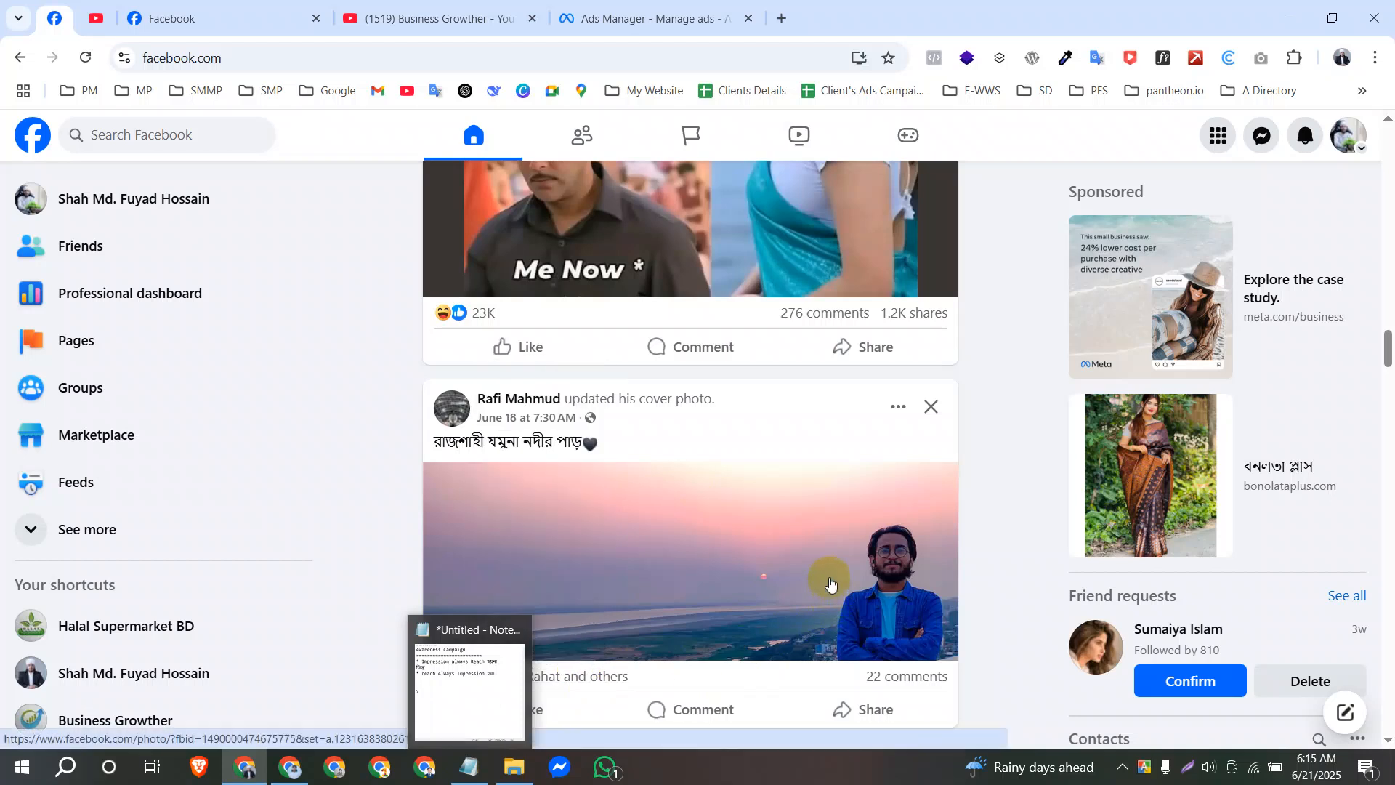
{"action": "scroll", "coordinate": [832, 603], "scroll_direction": "down", "scroll_amount": 4}
Switch to Ads Manager, review the video view goals and set the ad set's performance goal to Maximize ThruPlay views.
{"action": "left_click", "coordinate": [624, 18]}
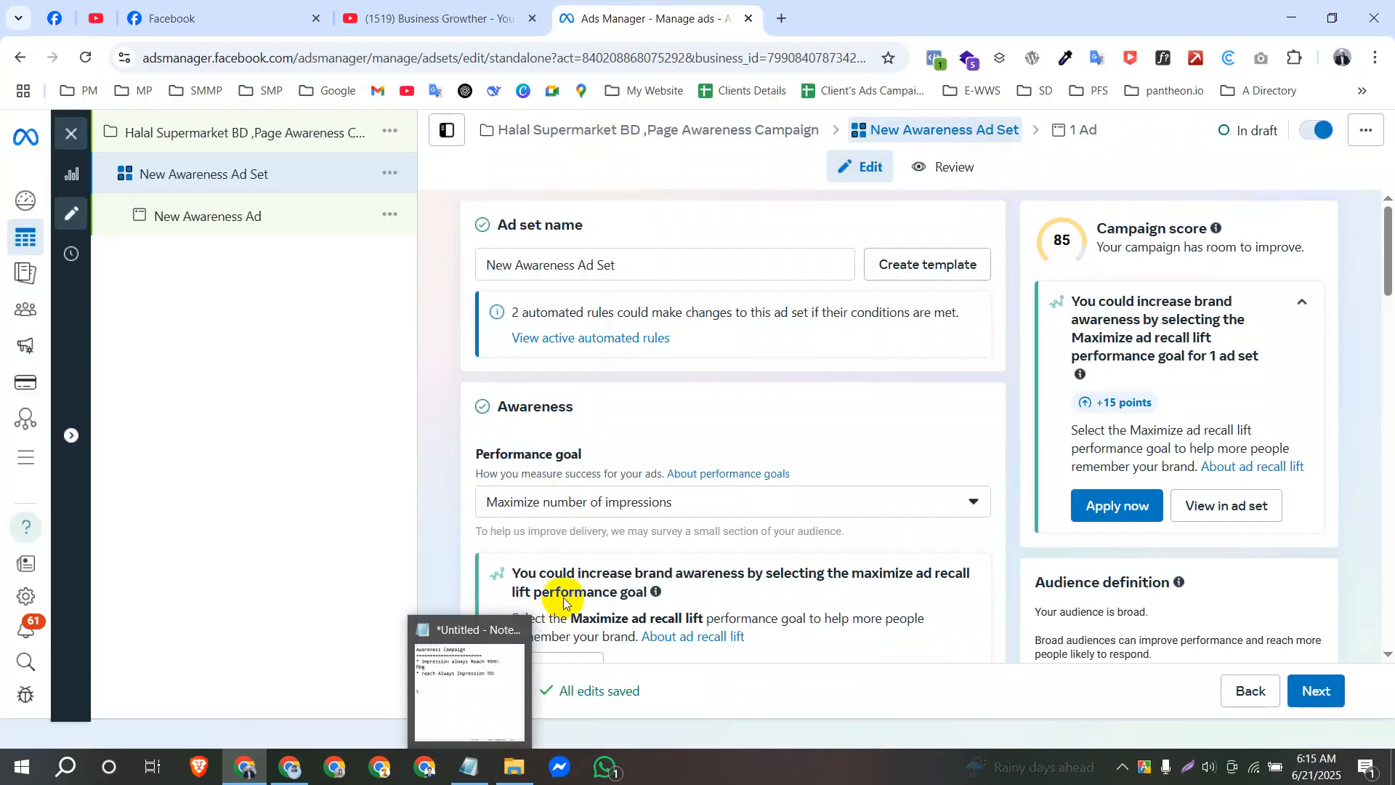
{"action": "left_click", "coordinate": [643, 500]}
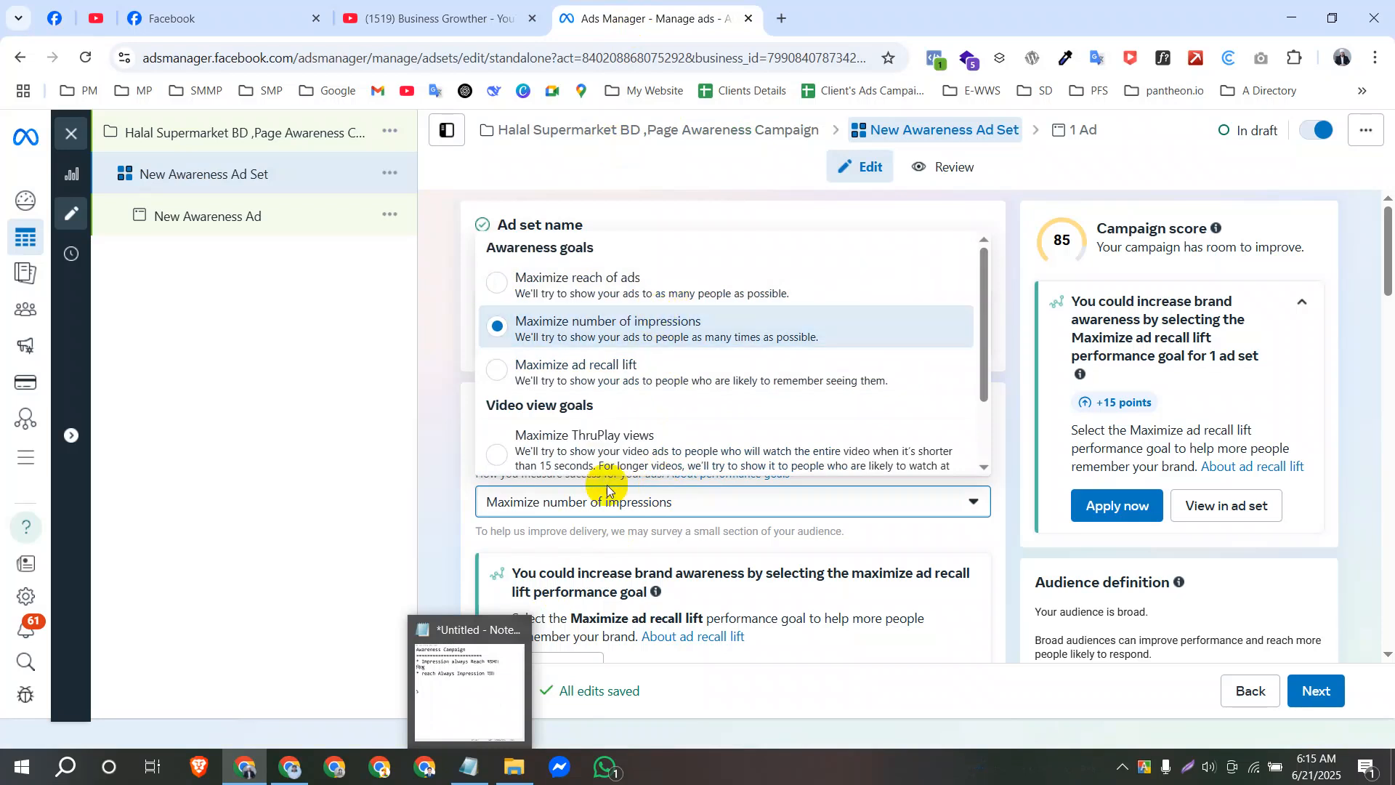
{"action": "scroll", "coordinate": [980, 320], "scroll_direction": "down", "scroll_amount": 1}
{"action": "left_click_drag", "start_coordinate": [981, 320], "coordinate": [981, 373]}
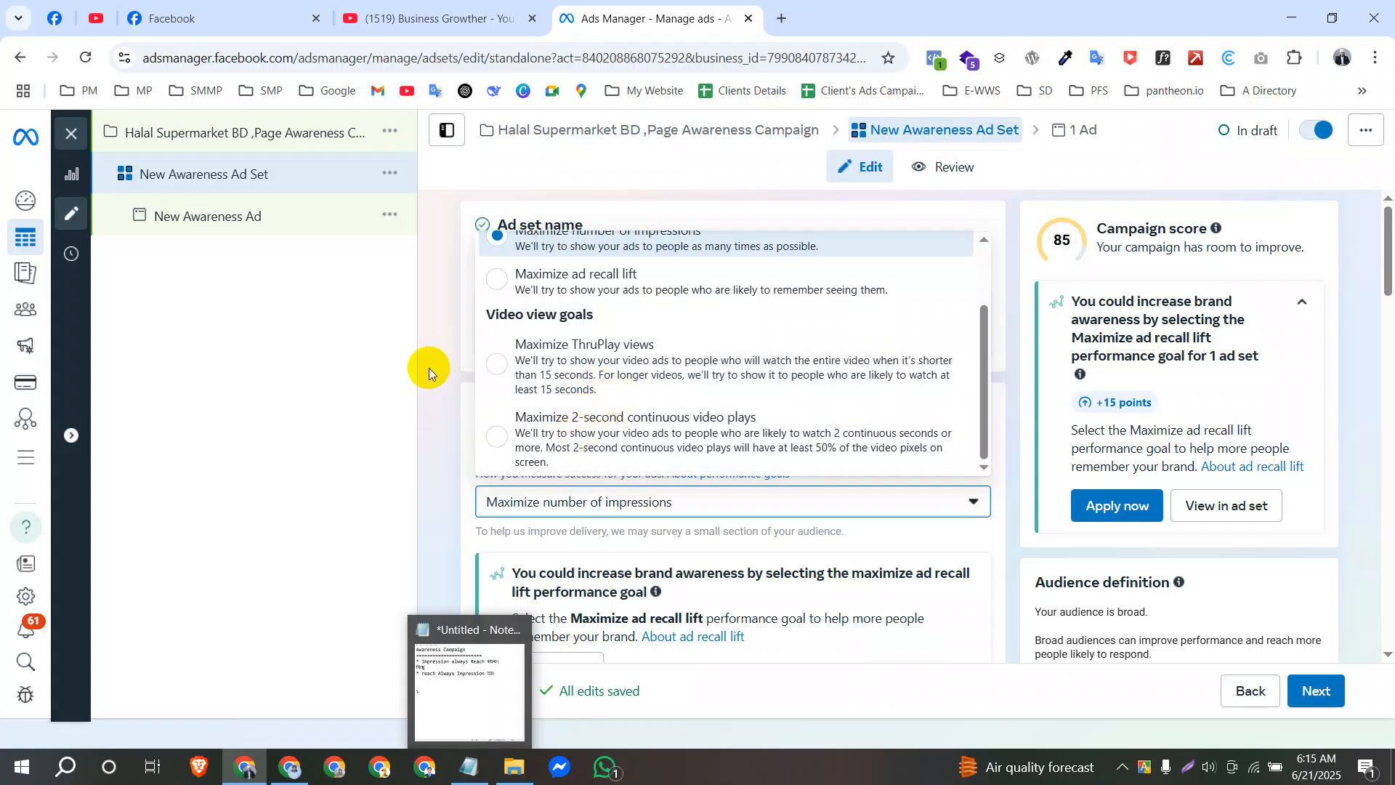
{"action": "left_click", "coordinate": [596, 365]}
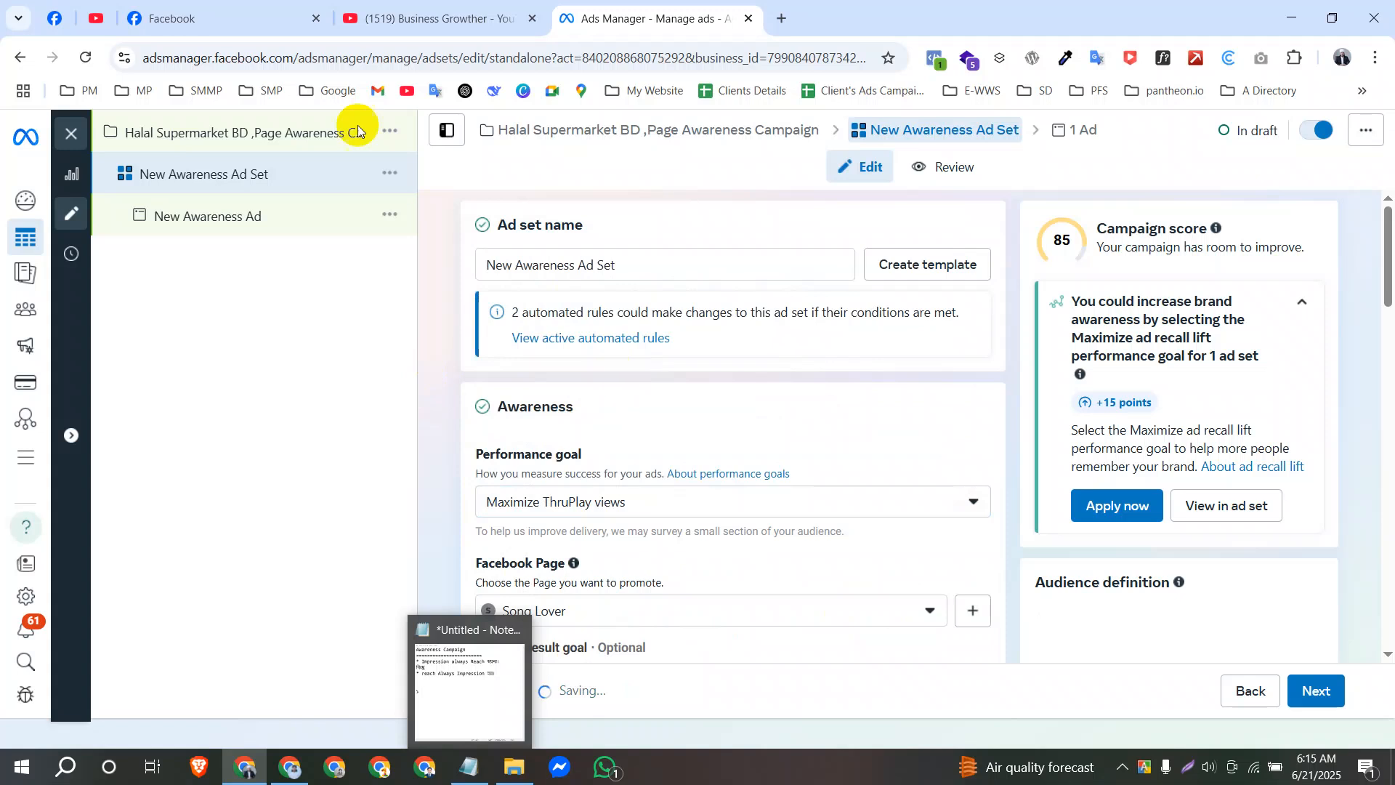
Return to the Facebook feed and browse for a video post, examining how its video plays while passing it.
{"action": "left_click", "coordinate": [56, 21]}
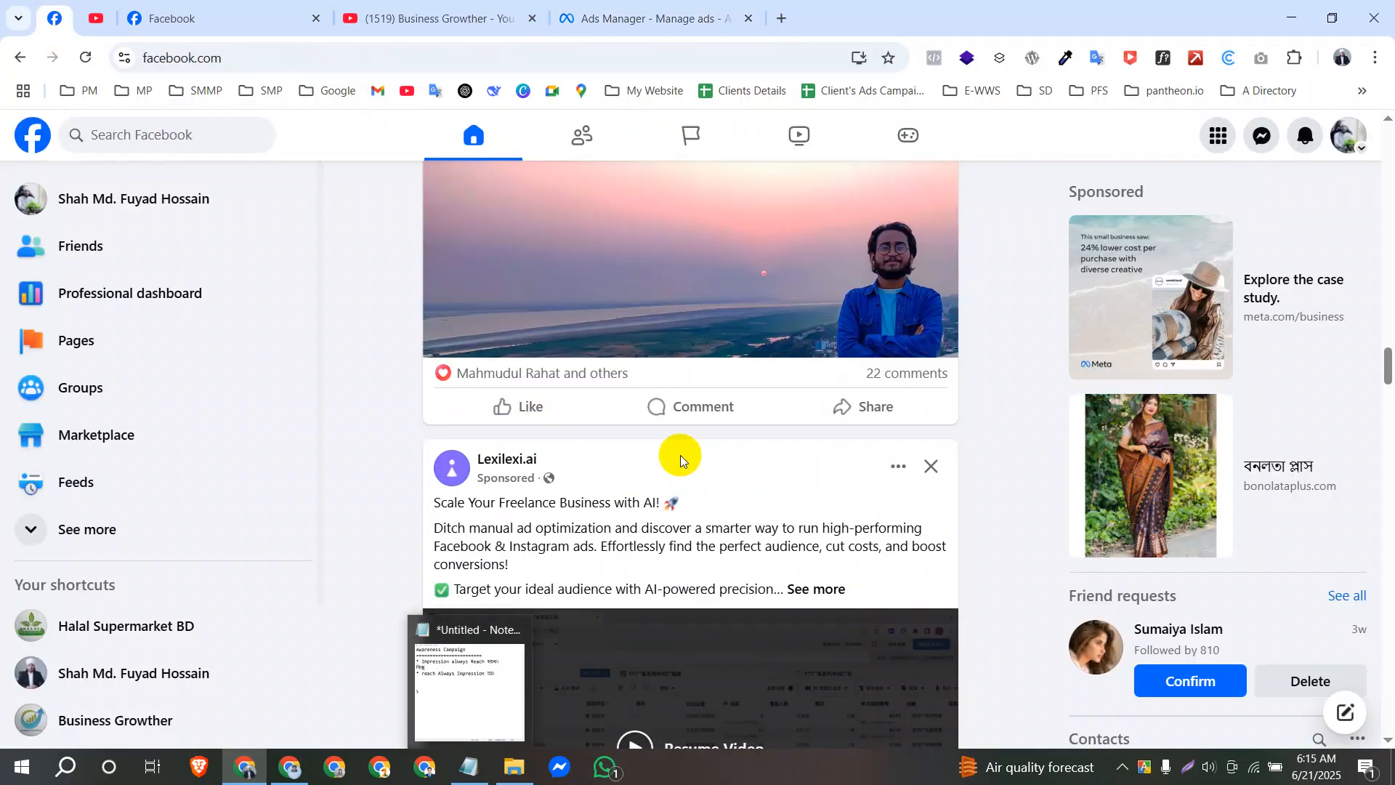
{"action": "scroll", "coordinate": [680, 455], "scroll_direction": "down", "scroll_amount": 10}
{"action": "scroll", "coordinate": [756, 500], "scroll_direction": "down", "scroll_amount": 15}
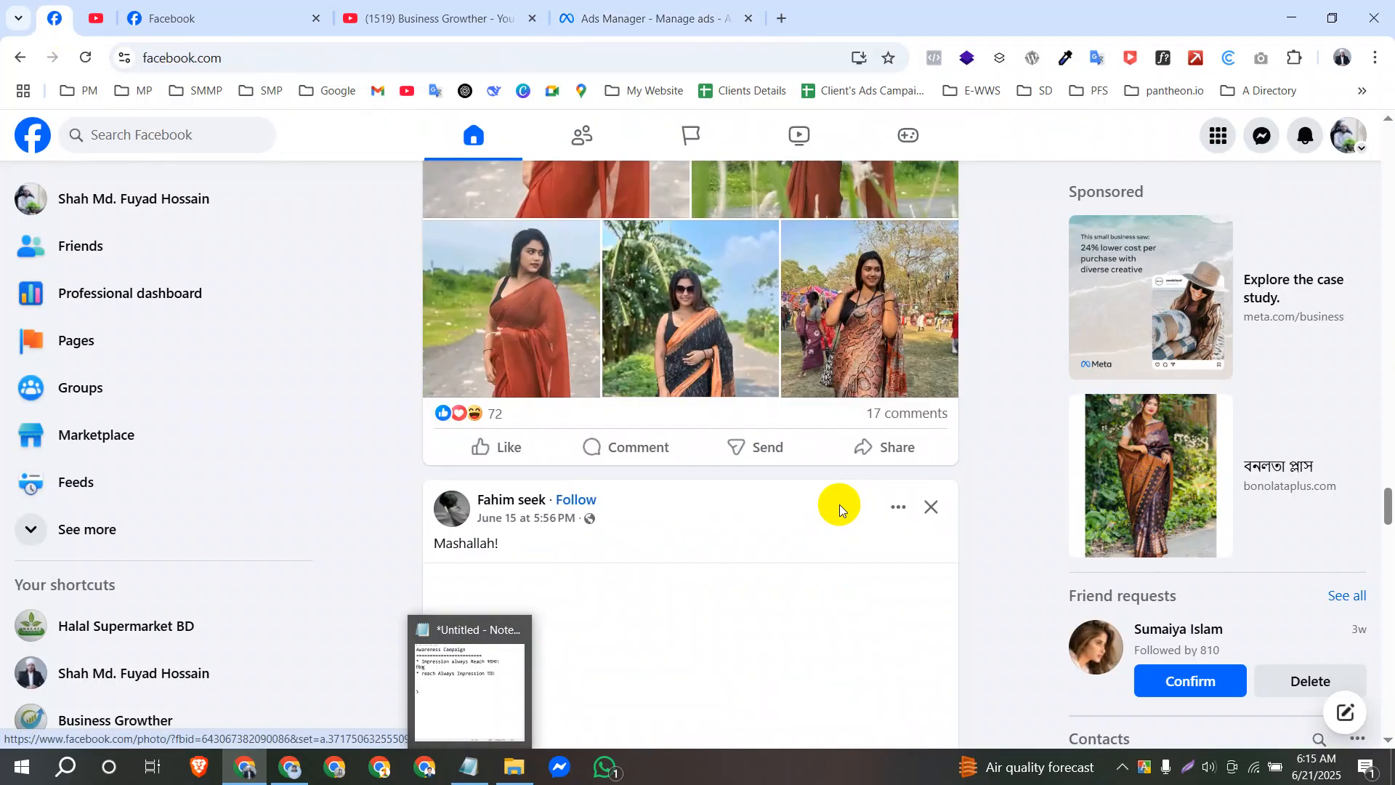
{"action": "scroll", "coordinate": [840, 508], "scroll_direction": "down", "scroll_amount": 1}
{"action": "scroll", "coordinate": [841, 508], "scroll_direction": "up", "scroll_amount": 9}
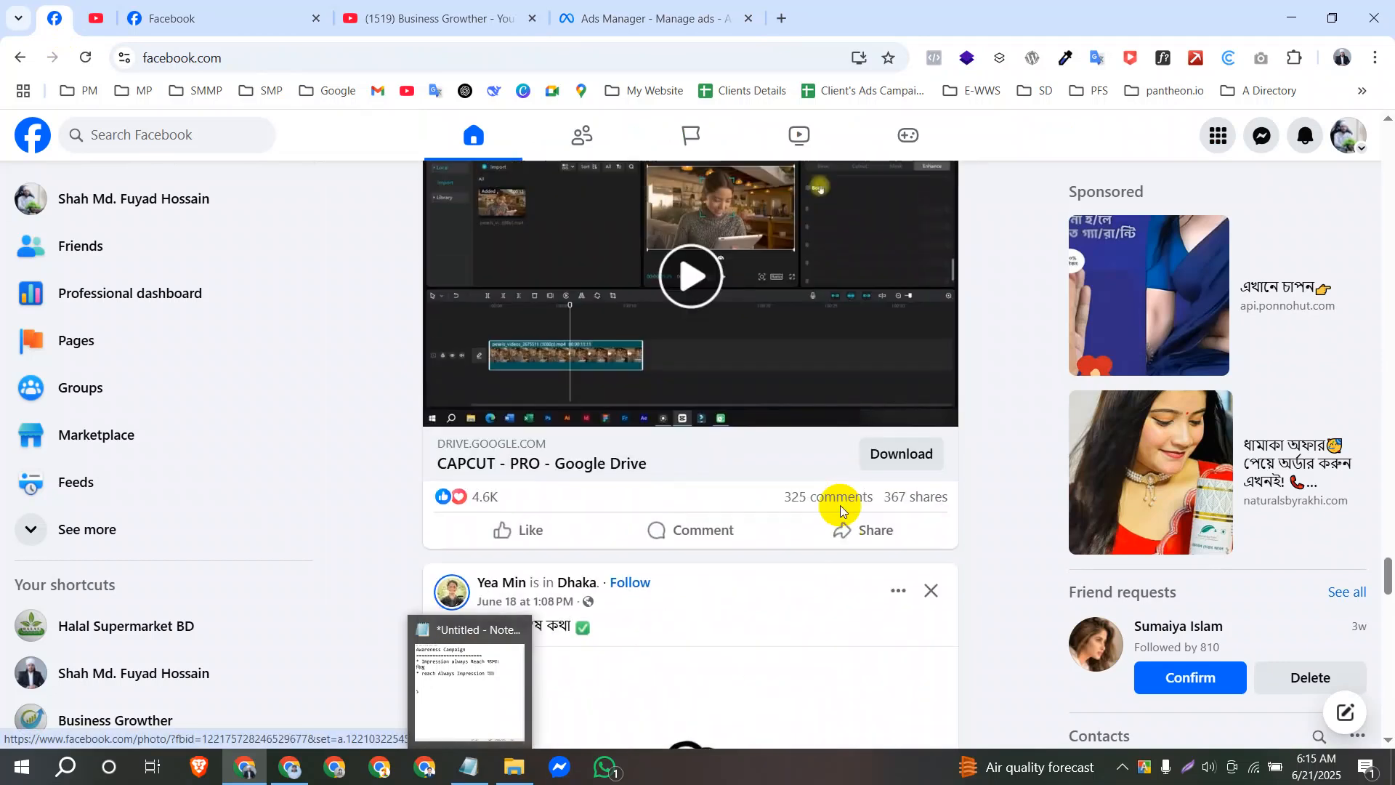
{"action": "scroll", "coordinate": [759, 465], "scroll_direction": "down", "scroll_amount": 12}
{"action": "scroll", "coordinate": [771, 491], "scroll_direction": "down", "scroll_amount": 10}
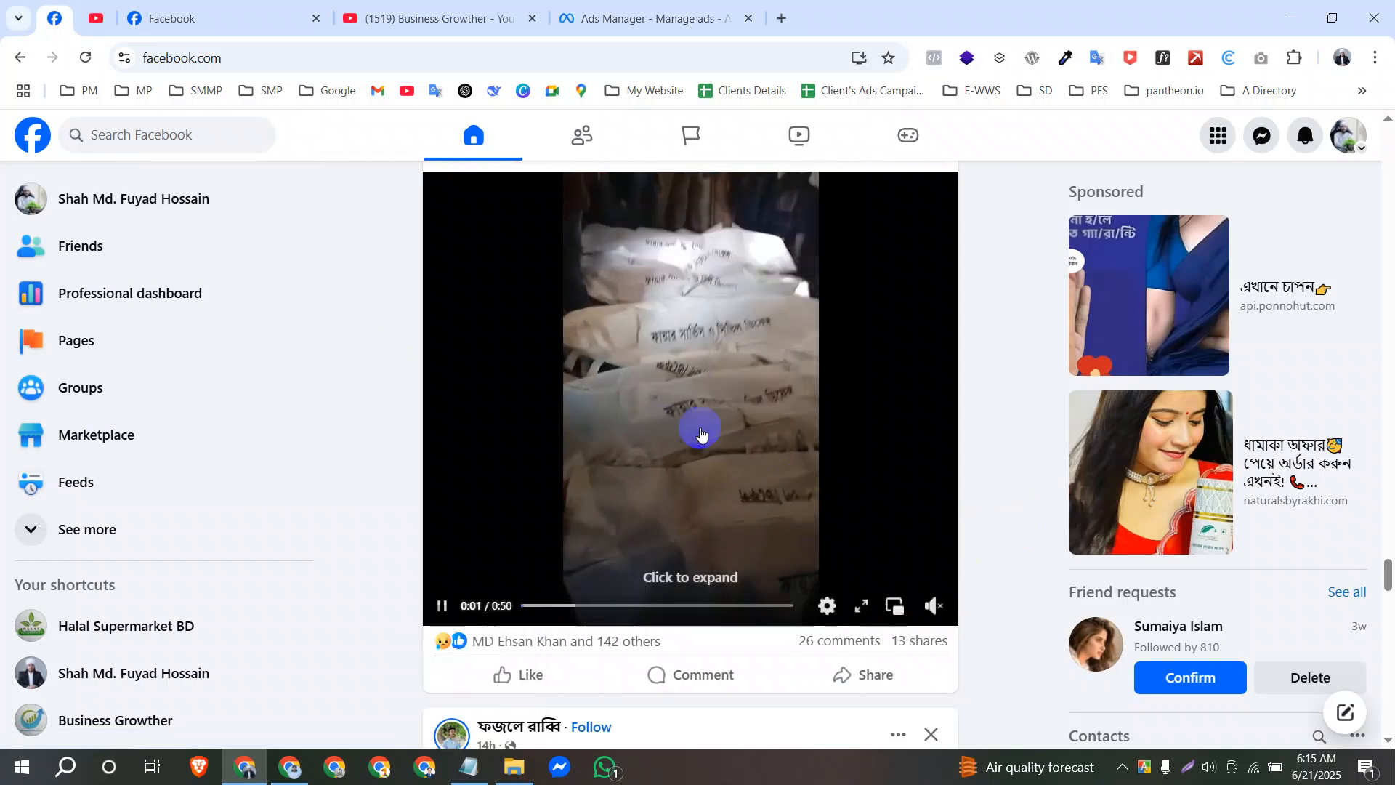
{"action": "scroll", "coordinate": [734, 501], "scroll_direction": "up", "scroll_amount": 4}
{"action": "scroll", "coordinate": [730, 480], "scroll_direction": "down", "scroll_amount": 15}
{"action": "scroll", "coordinate": [726, 486], "scroll_direction": "up", "scroll_amount": 16}
{"action": "scroll", "coordinate": [729, 482], "scroll_direction": "down", "scroll_amount": 9}
{"action": "scroll", "coordinate": [719, 436], "scroll_direction": "up", "scroll_amount": 4}
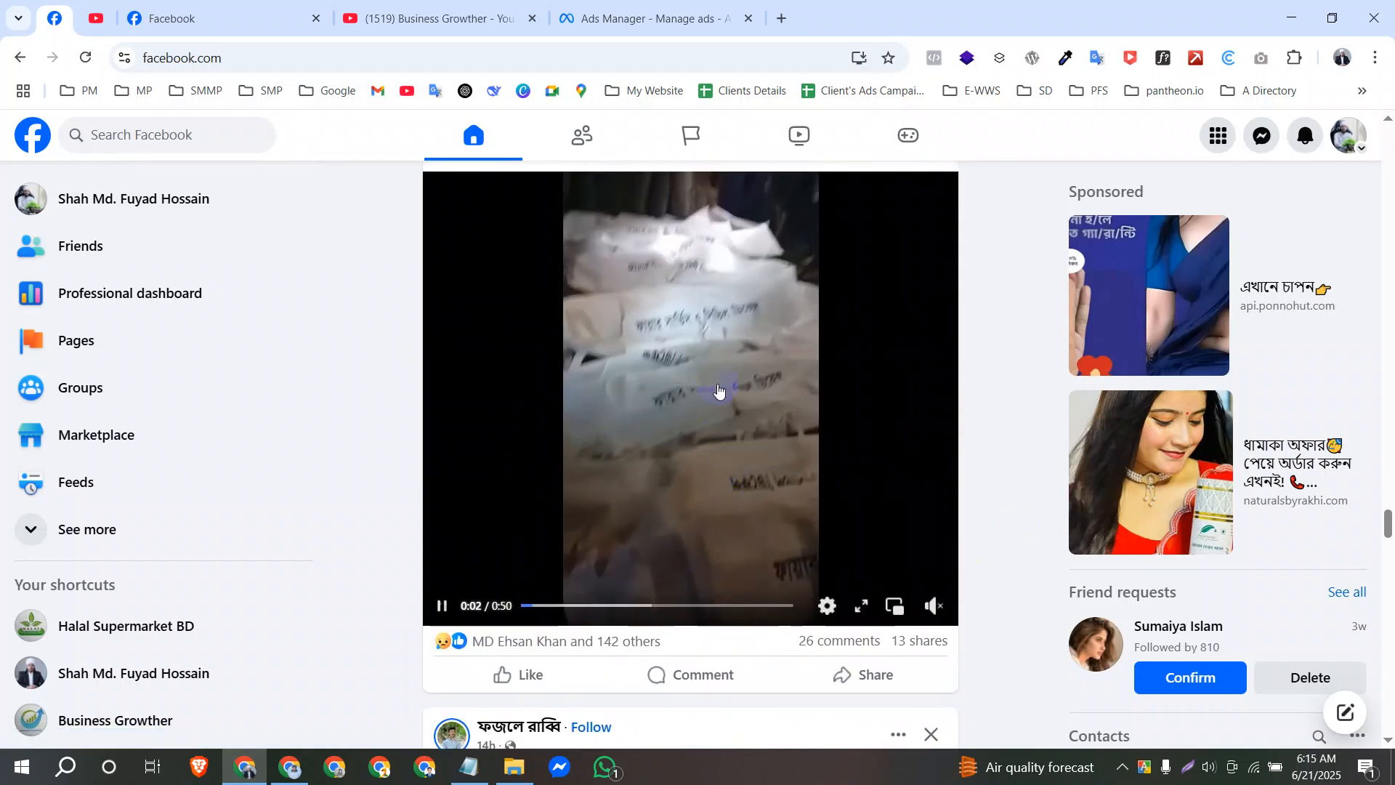
Check the ThruPlay goal in Ads Manager, then watch the feed video well past 15 seconds to illustrate it.
{"action": "left_click", "coordinate": [625, 18]}
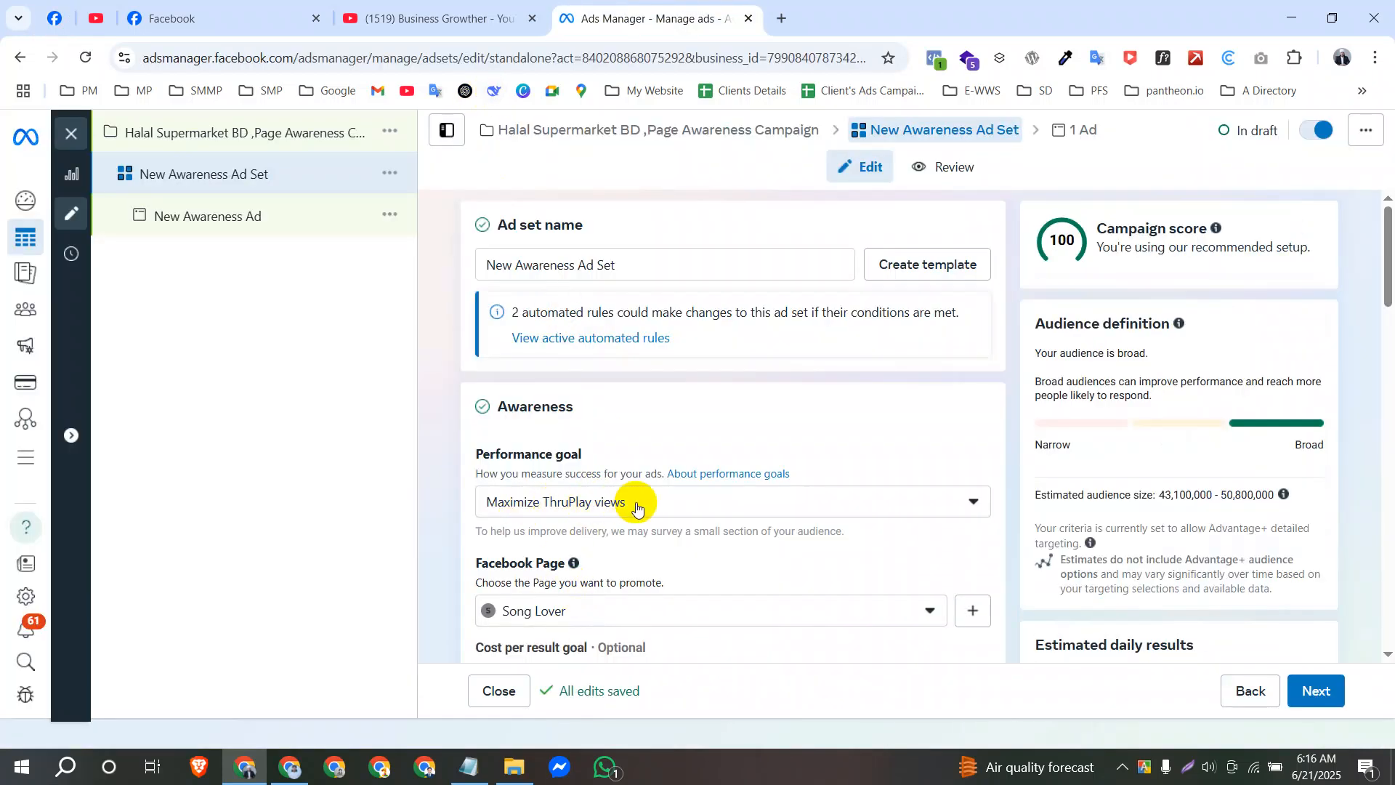
{"action": "left_click", "coordinate": [58, 18]}
{"action": "scroll", "coordinate": [711, 340], "scroll_direction": "up", "scroll_amount": 4}
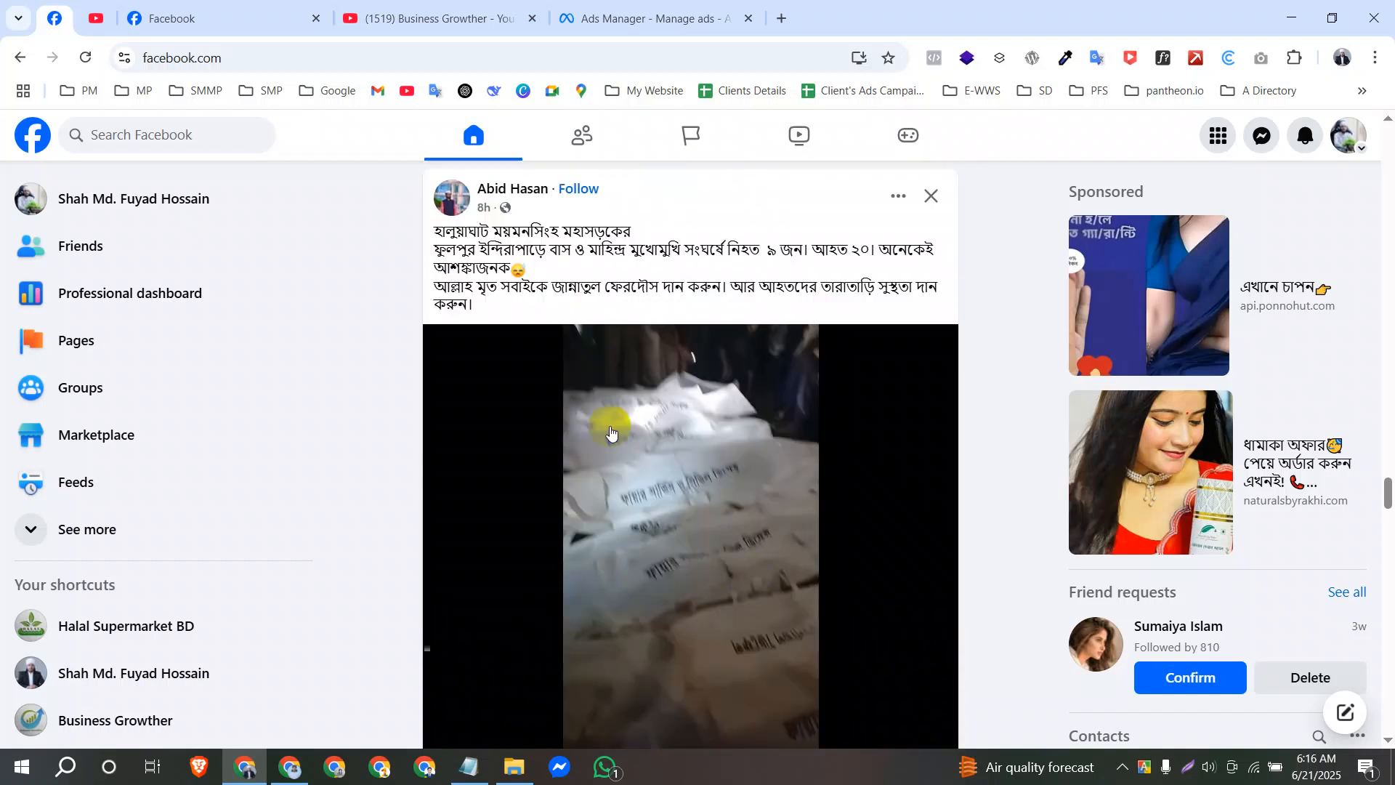
{"action": "scroll", "coordinate": [701, 426], "scroll_direction": "down", "scroll_amount": 4}
{"action": "left_click", "coordinate": [701, 427]}
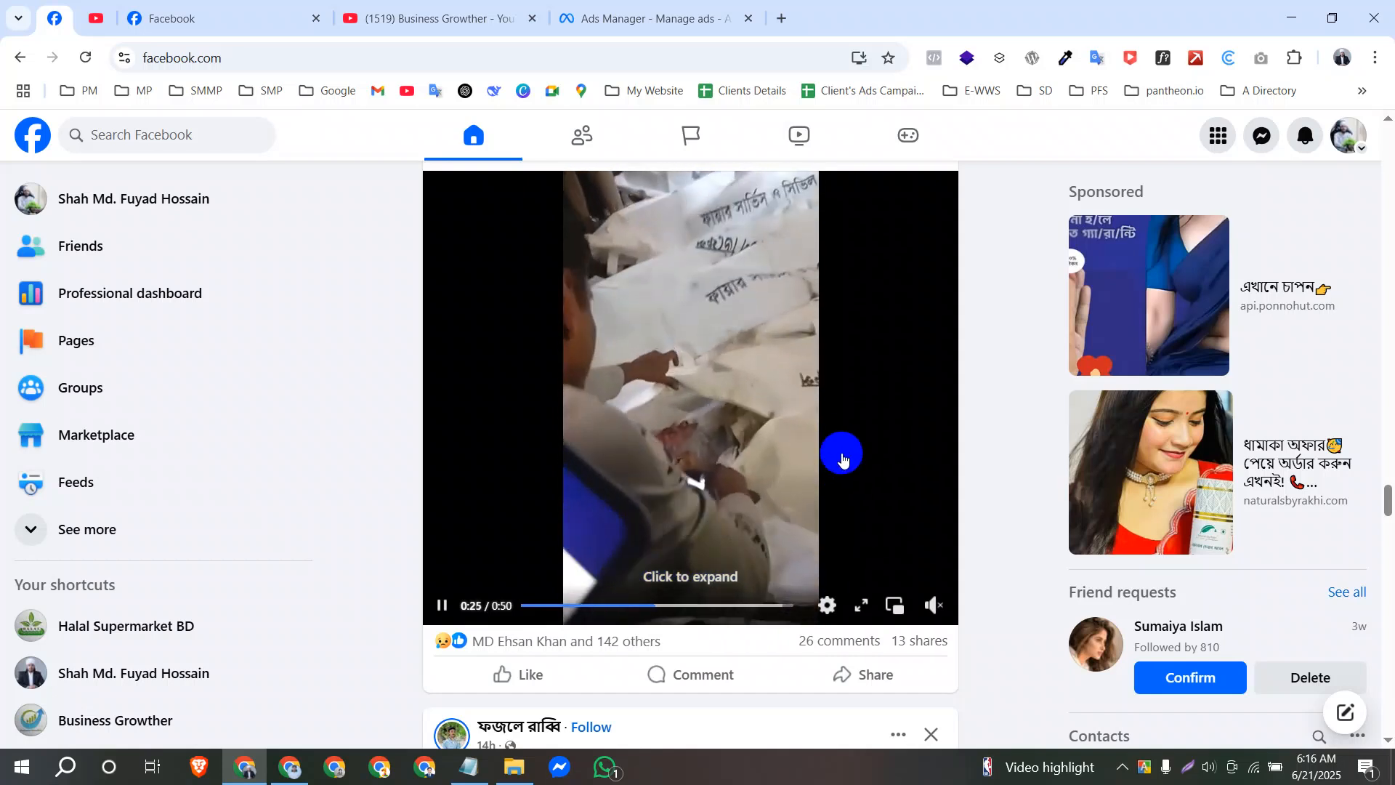
{"action": "scroll", "coordinate": [799, 349], "scroll_direction": "up", "scroll_amount": 4}
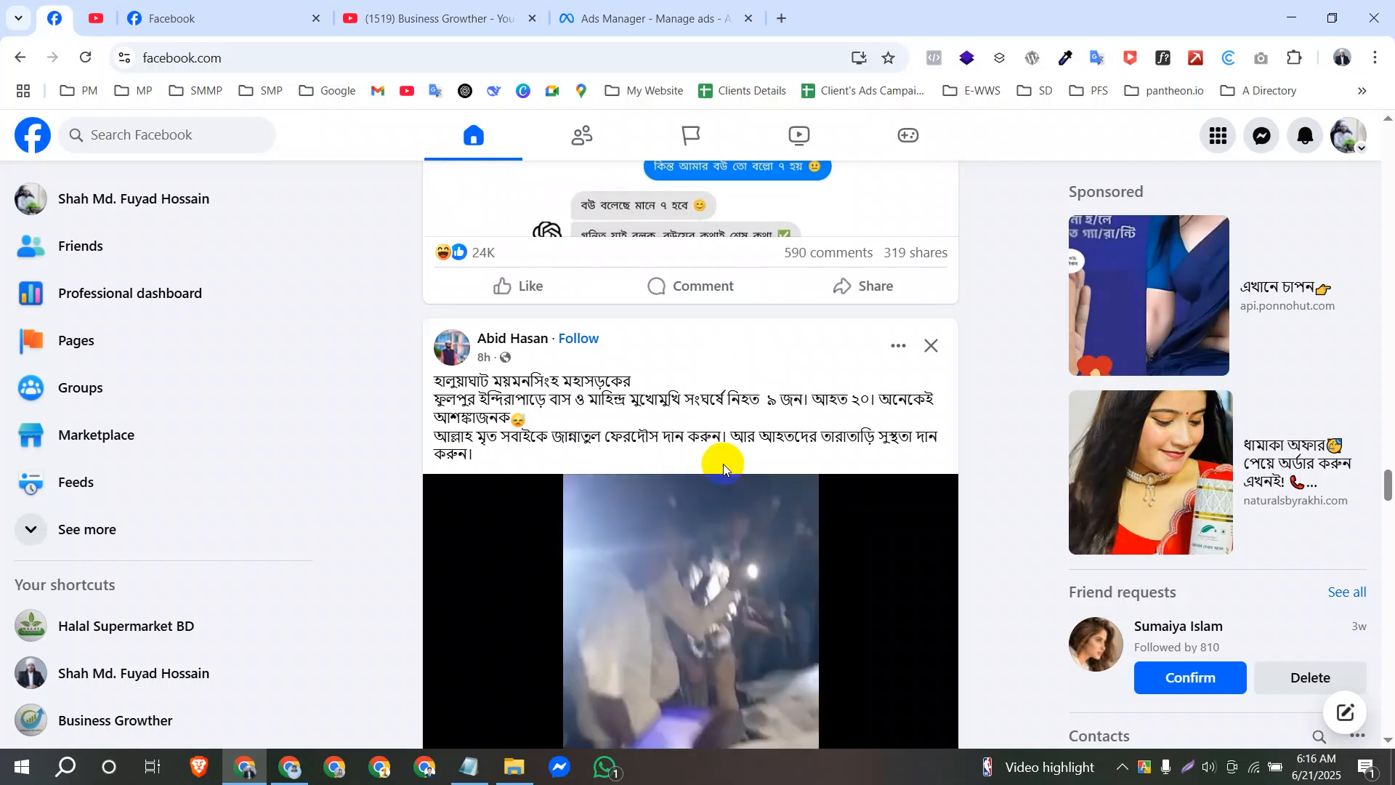
Switch to Ads Manager and set the ad set's performance goal to Maximize 2-second continuous video plays.
{"action": "left_click", "coordinate": [627, 6]}
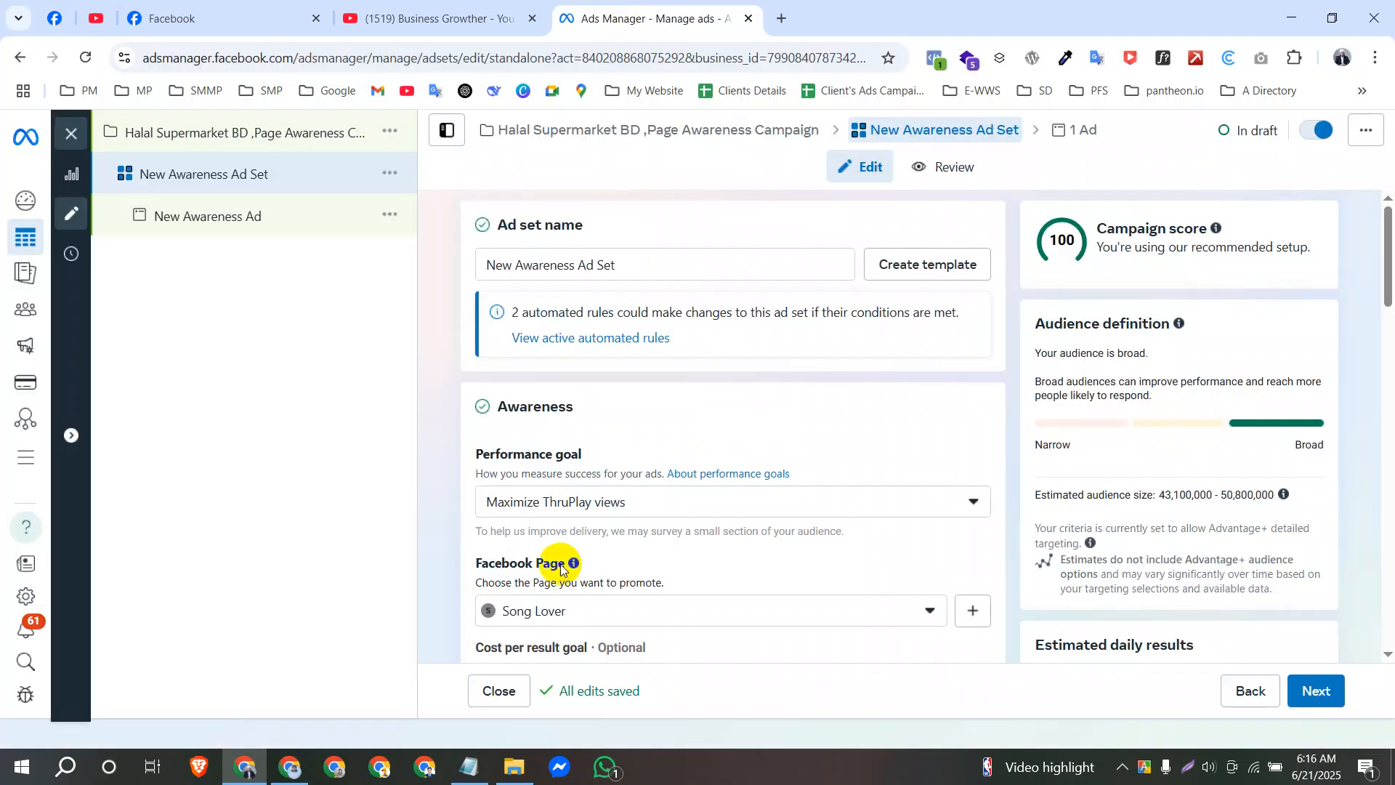
{"action": "left_click", "coordinate": [611, 502]}
{"action": "scroll", "coordinate": [568, 445], "scroll_direction": "down", "scroll_amount": 2}
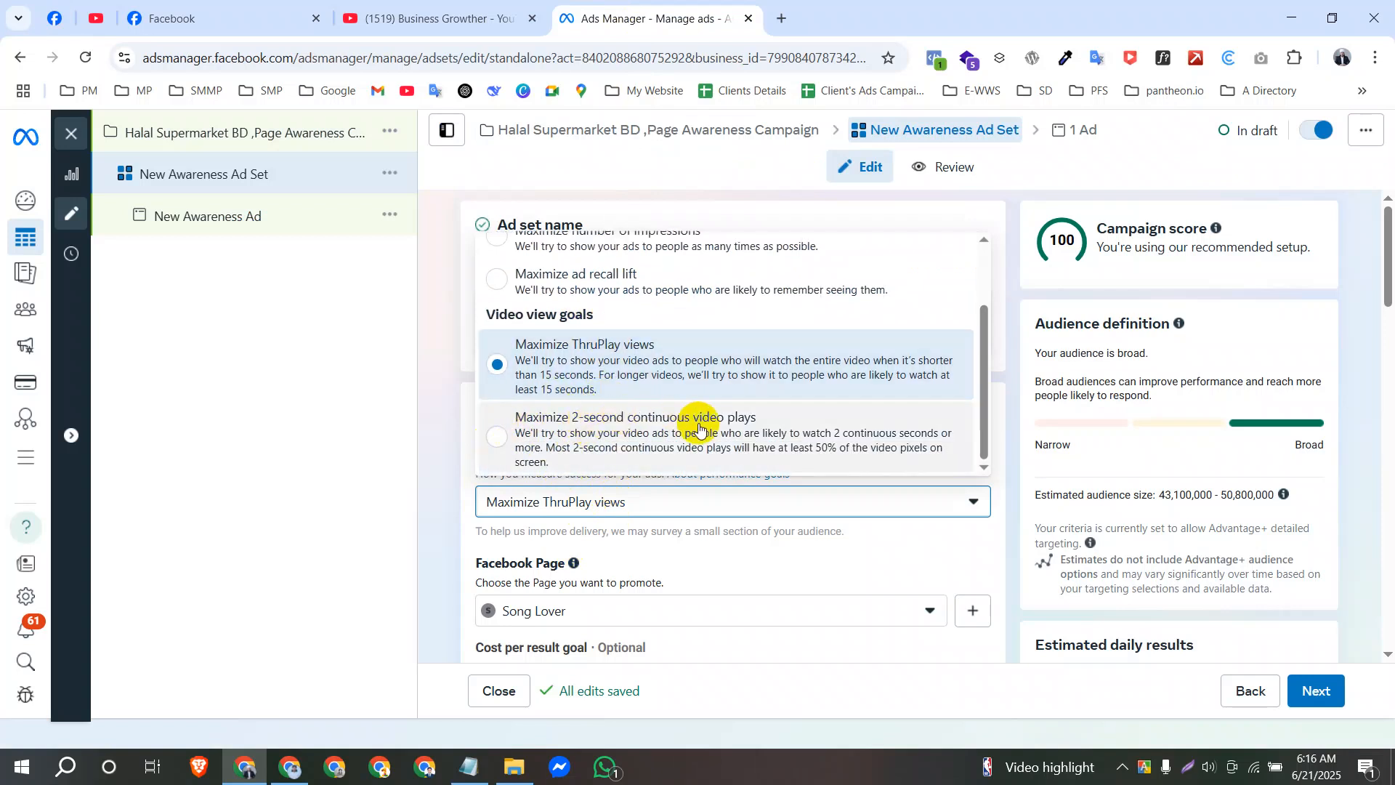
{"action": "left_click", "coordinate": [623, 440]}
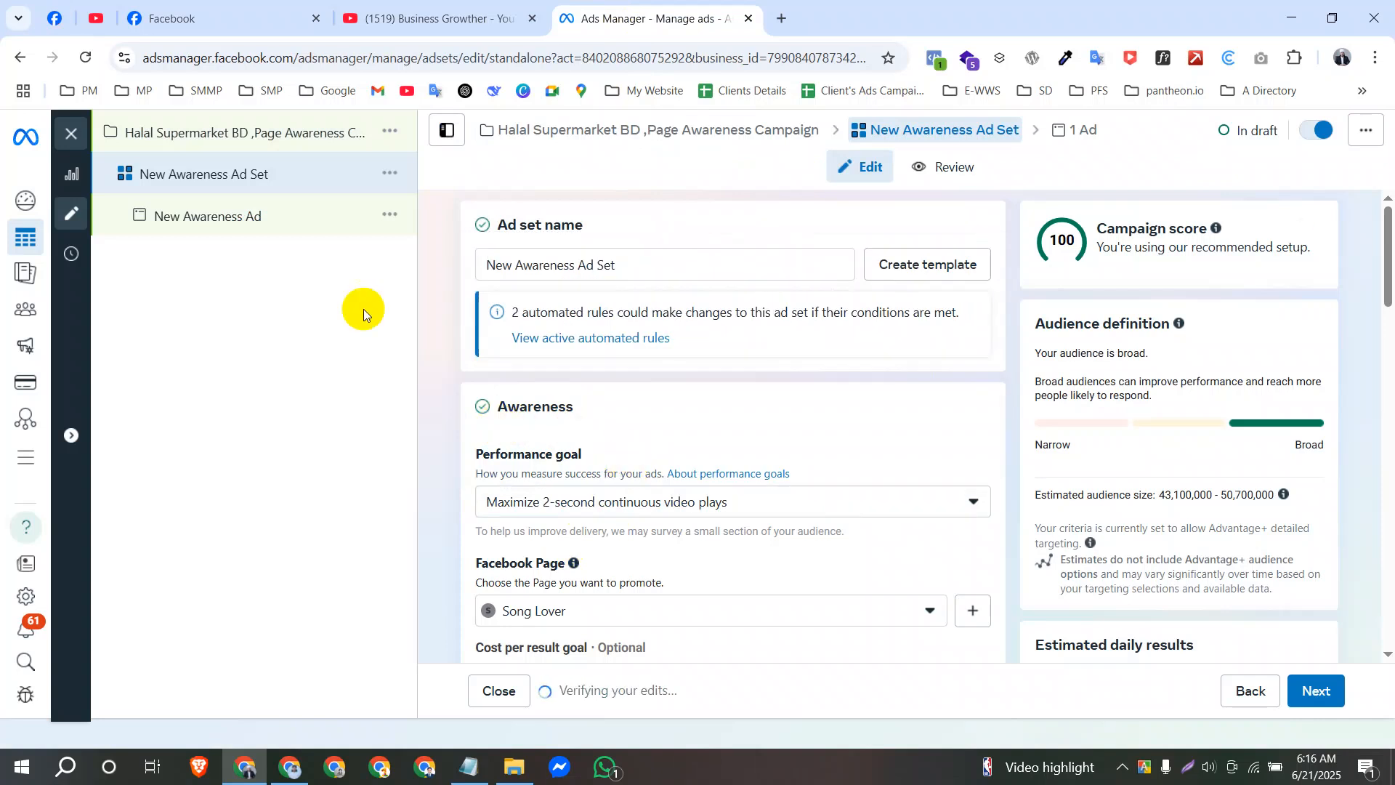
Browse the Facebook feed past several video posts to examine brief video plays, and return to Ads Manager.
{"action": "left_click", "coordinate": [57, 22]}
{"action": "scroll", "coordinate": [733, 514], "scroll_direction": "down", "scroll_amount": 5}
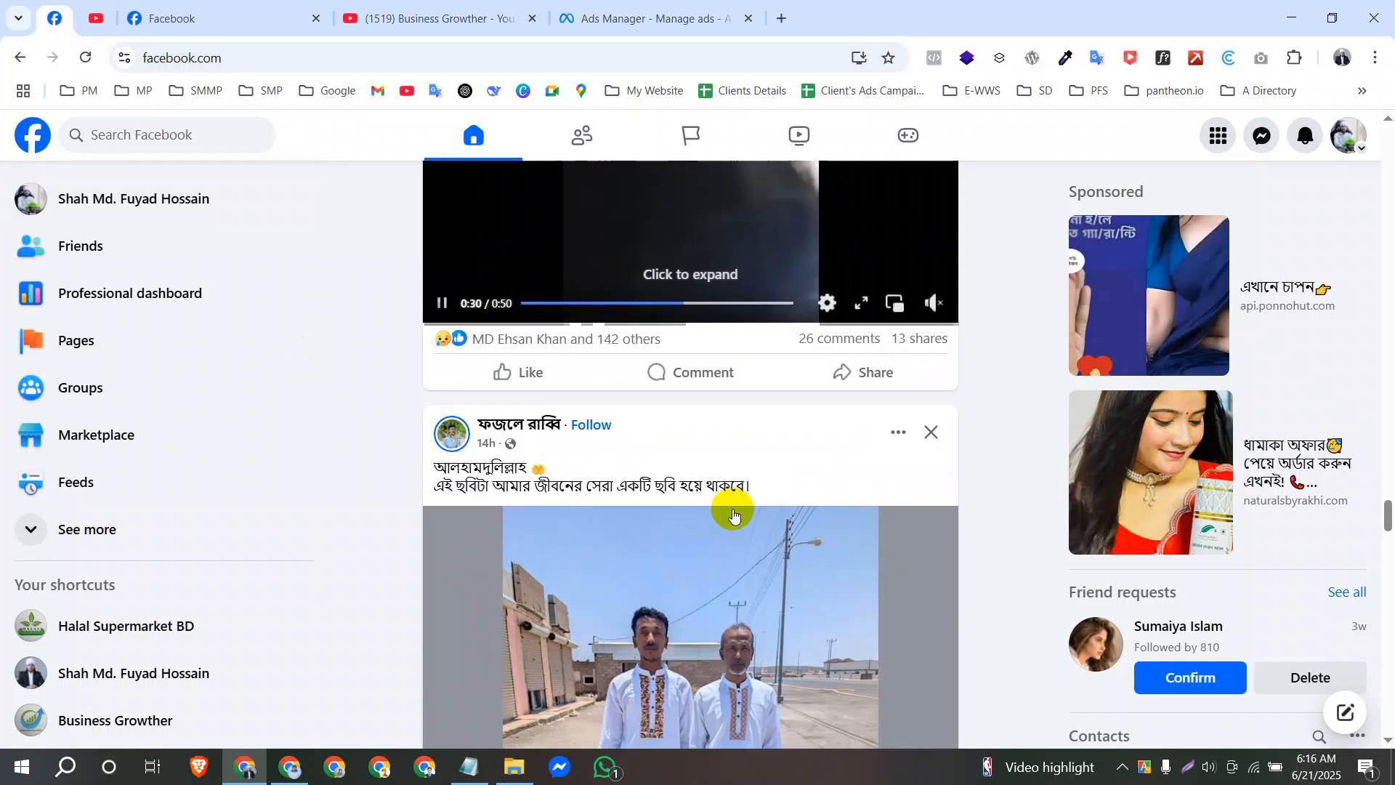
{"action": "scroll", "coordinate": [733, 514], "scroll_direction": "down", "scroll_amount": 15}
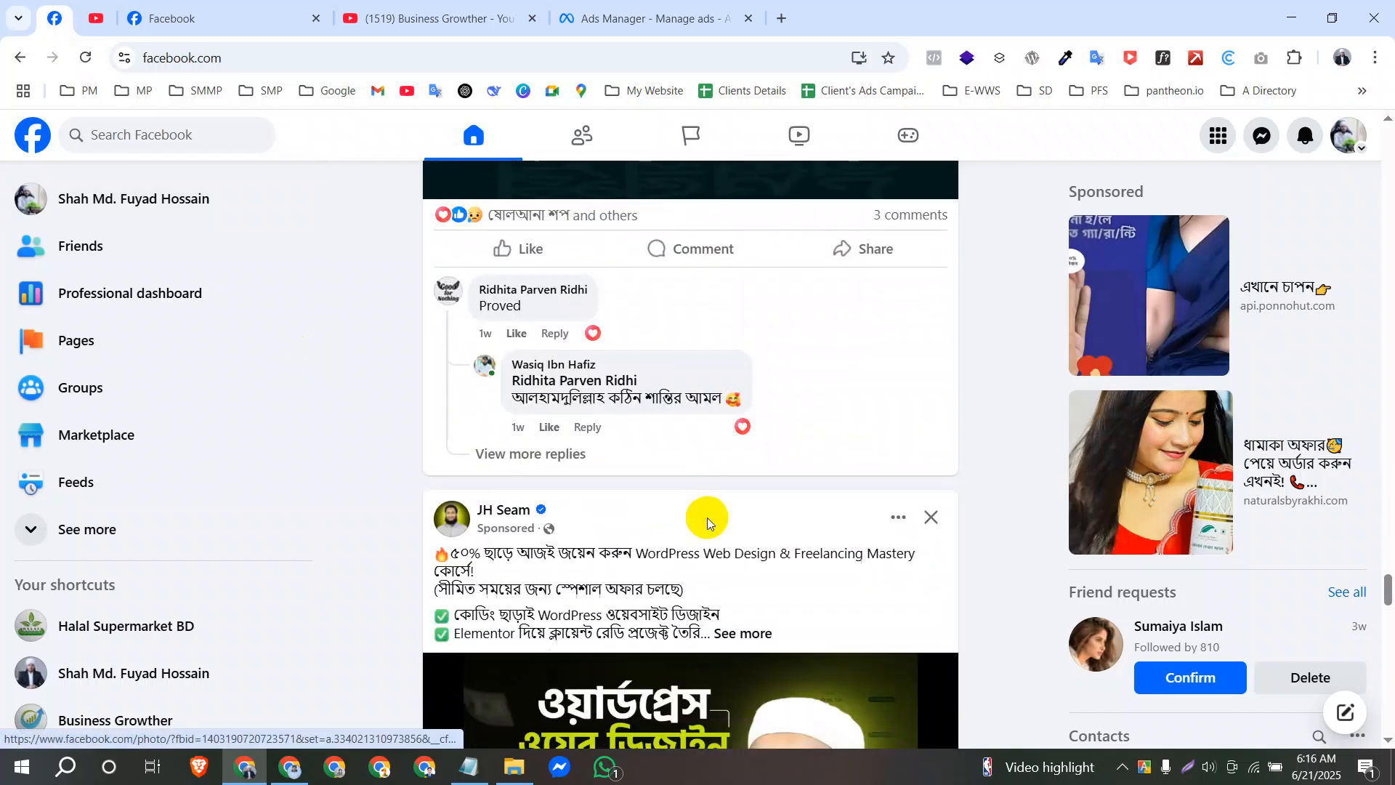
{"action": "scroll", "coordinate": [708, 518], "scroll_direction": "down", "scroll_amount": 15}
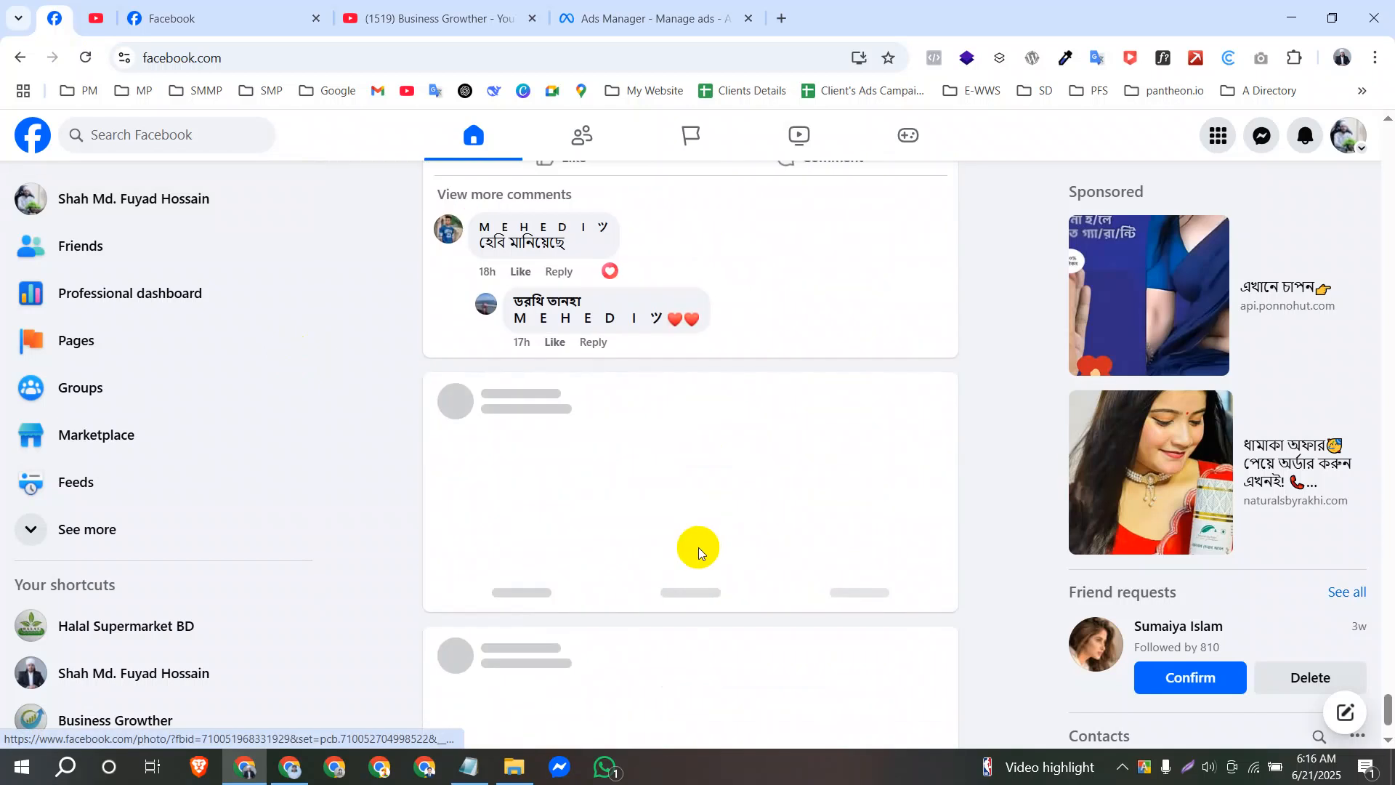
{"action": "scroll", "coordinate": [695, 540], "scroll_direction": "down", "scroll_amount": 10}
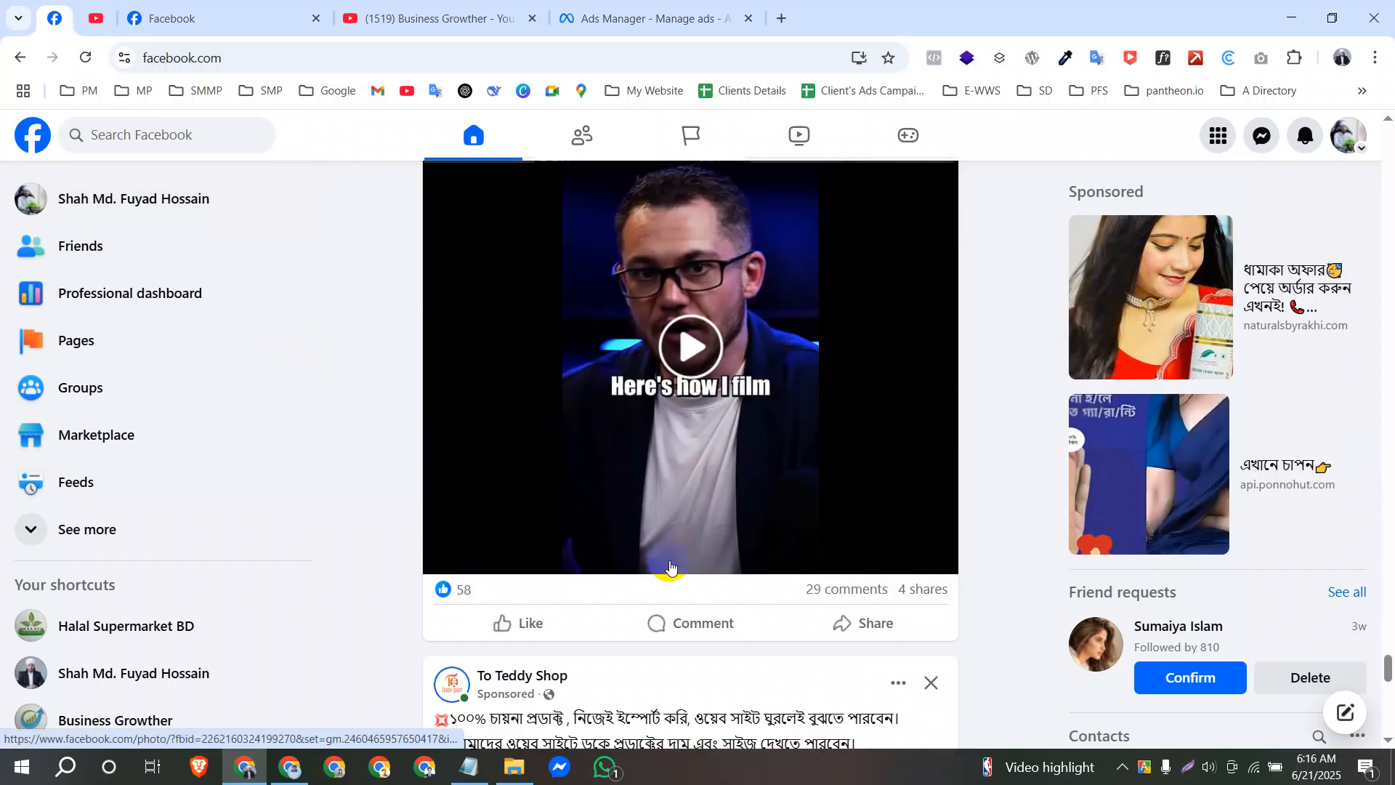
{"action": "scroll", "coordinate": [663, 554], "scroll_direction": "up", "scroll_amount": 3}
{"action": "scroll", "coordinate": [666, 438], "scroll_direction": "down", "scroll_amount": 3}
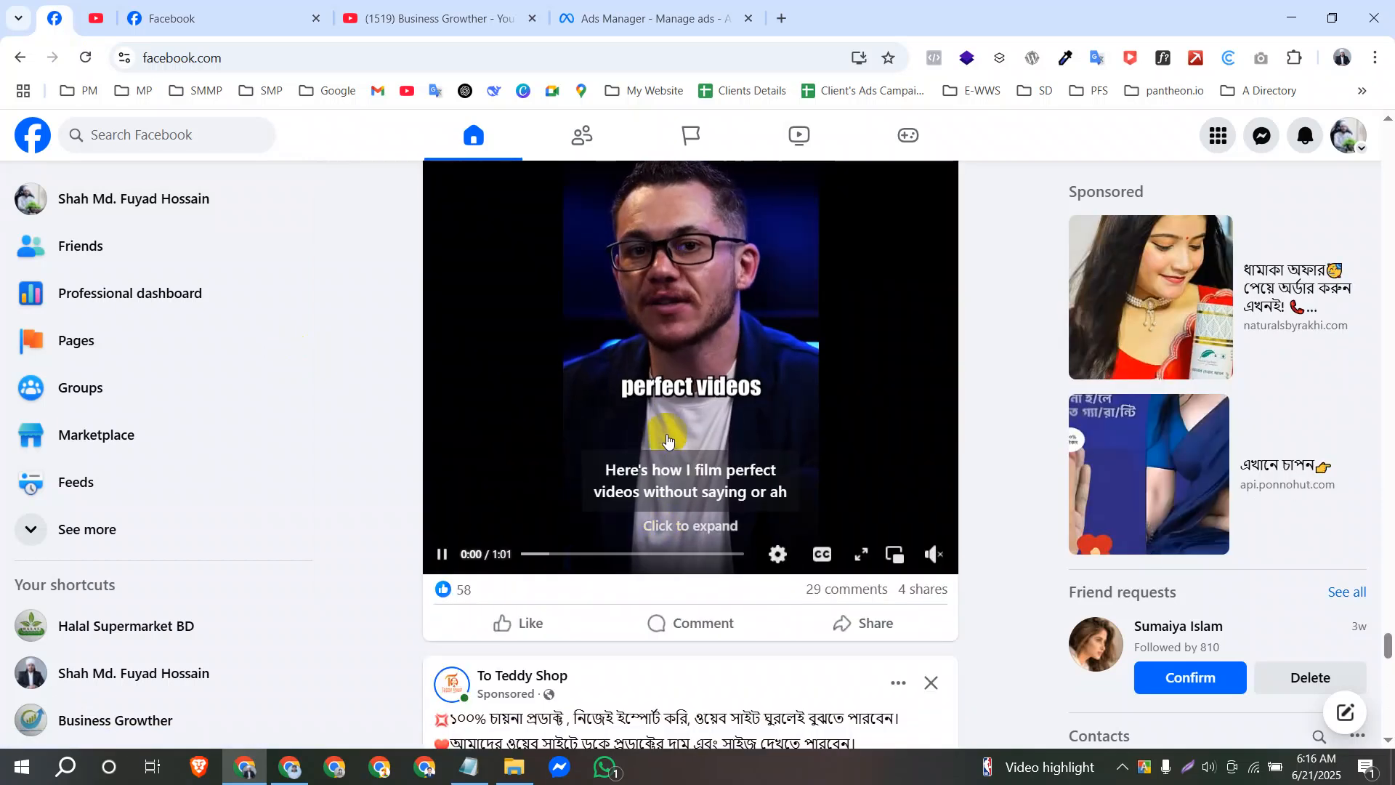
{"action": "scroll", "coordinate": [698, 291], "scroll_direction": "down", "scroll_amount": 12}
{"action": "scroll", "coordinate": [663, 442], "scroll_direction": "up", "scroll_amount": 4}
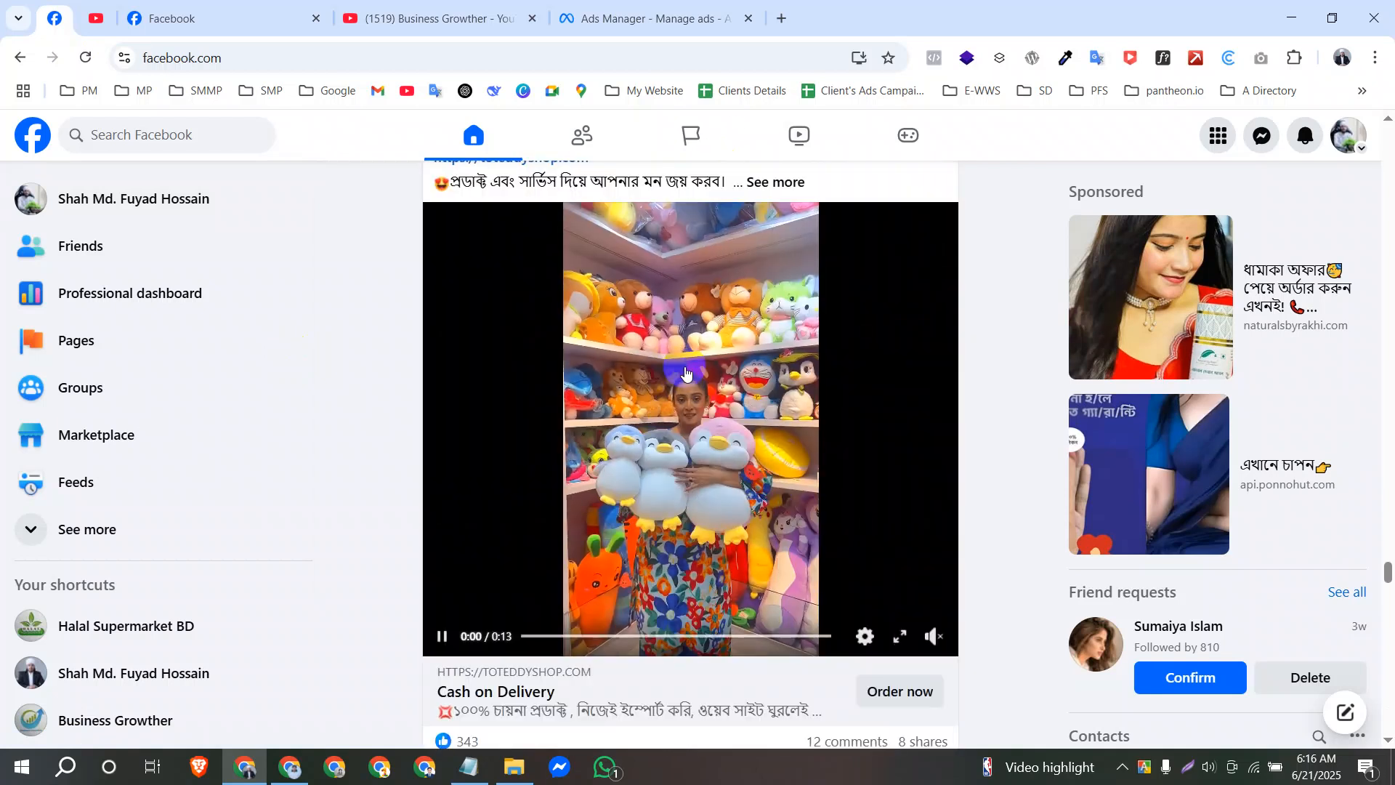
{"action": "scroll", "coordinate": [685, 372], "scroll_direction": "down", "scroll_amount": 12}
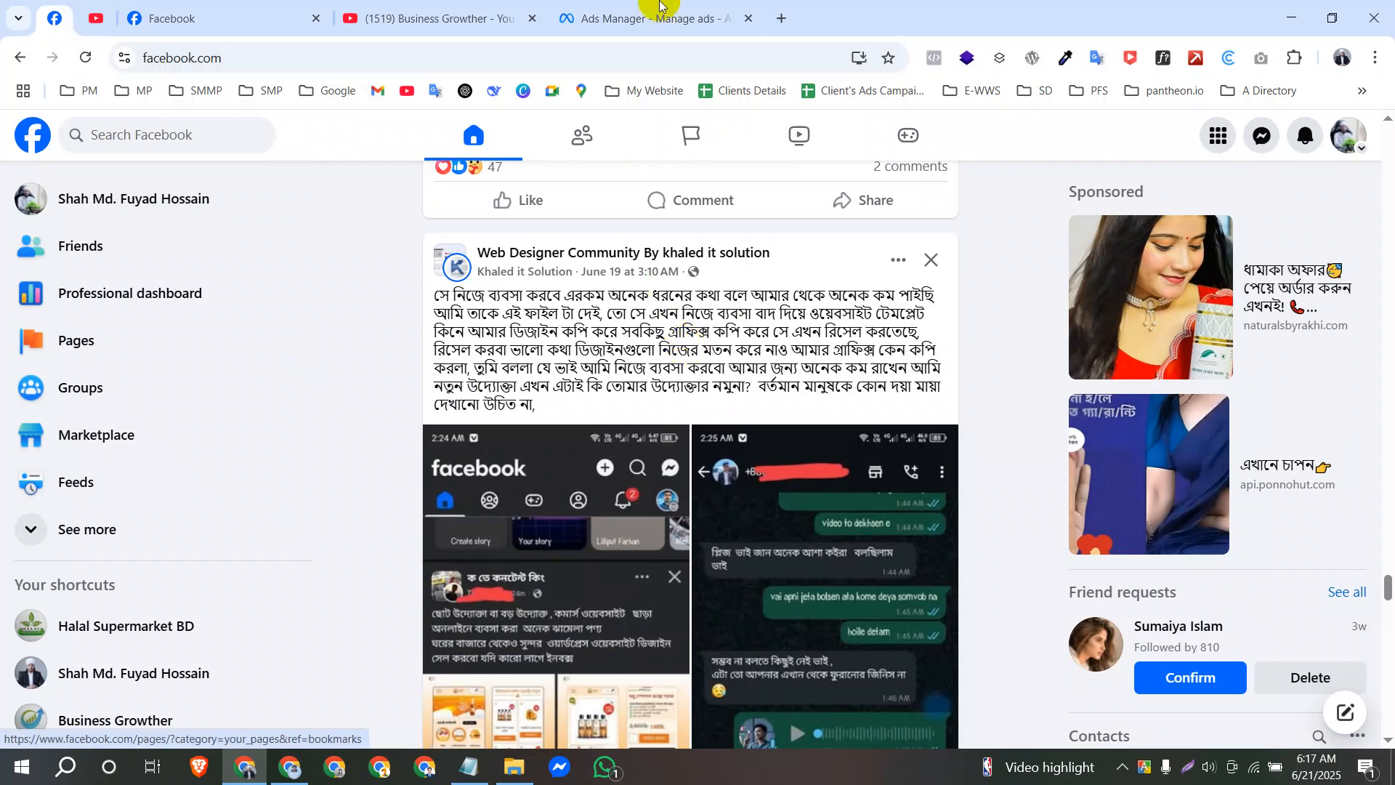
{"action": "left_click", "coordinate": [660, 5]}
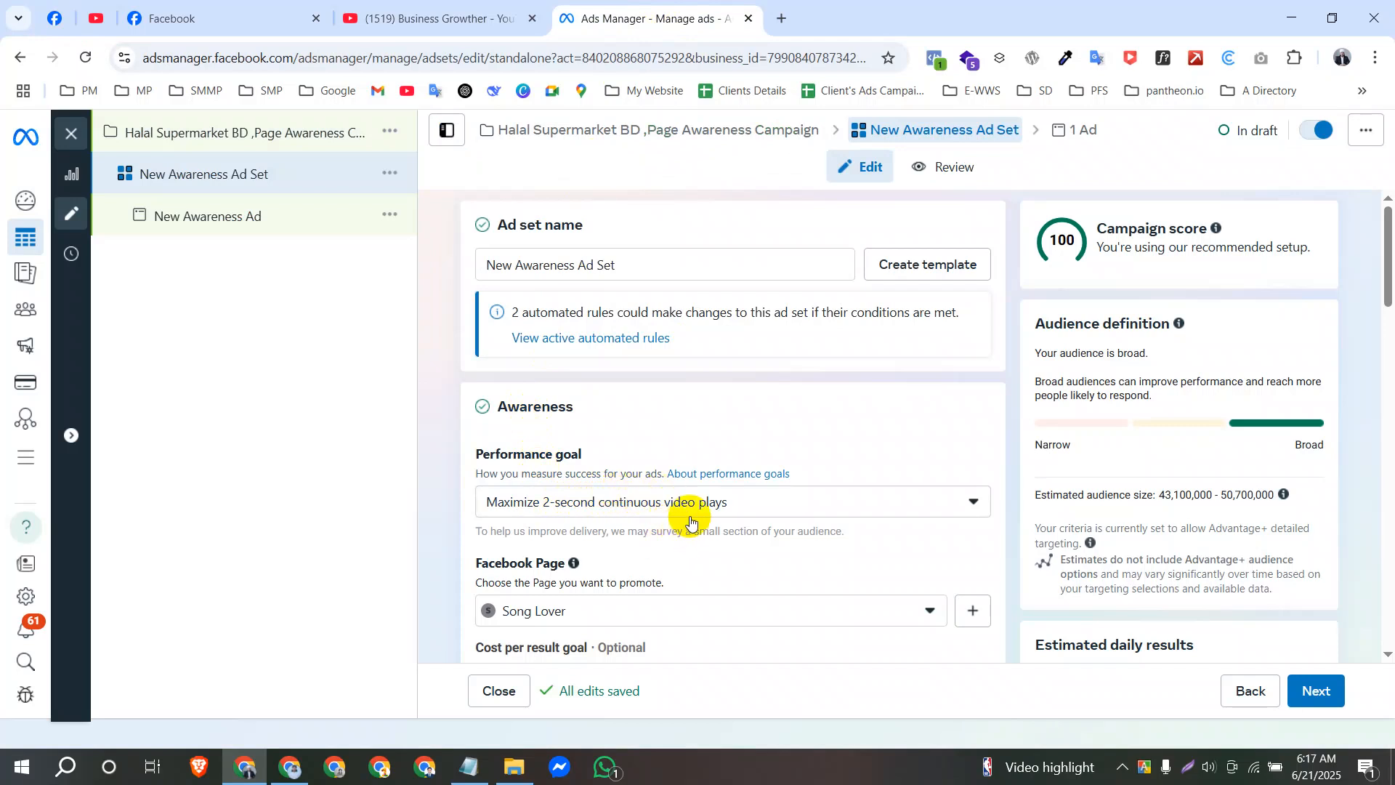
Compare the awareness and video view goals and set the ad set's performance goal to Maximize ThruPlay views.
{"action": "left_click", "coordinate": [688, 508]}
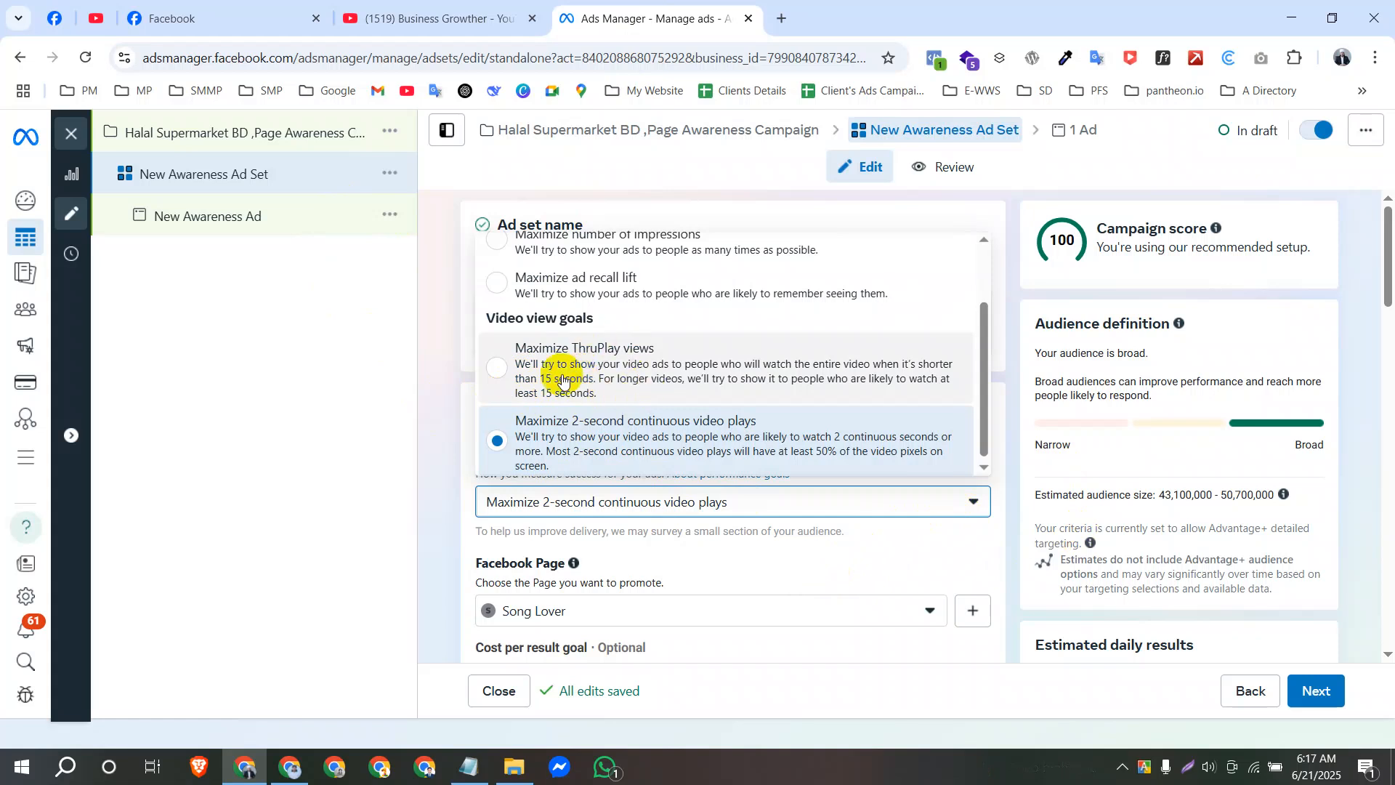
{"action": "scroll", "coordinate": [576, 377], "scroll_direction": "up", "scroll_amount": 2}
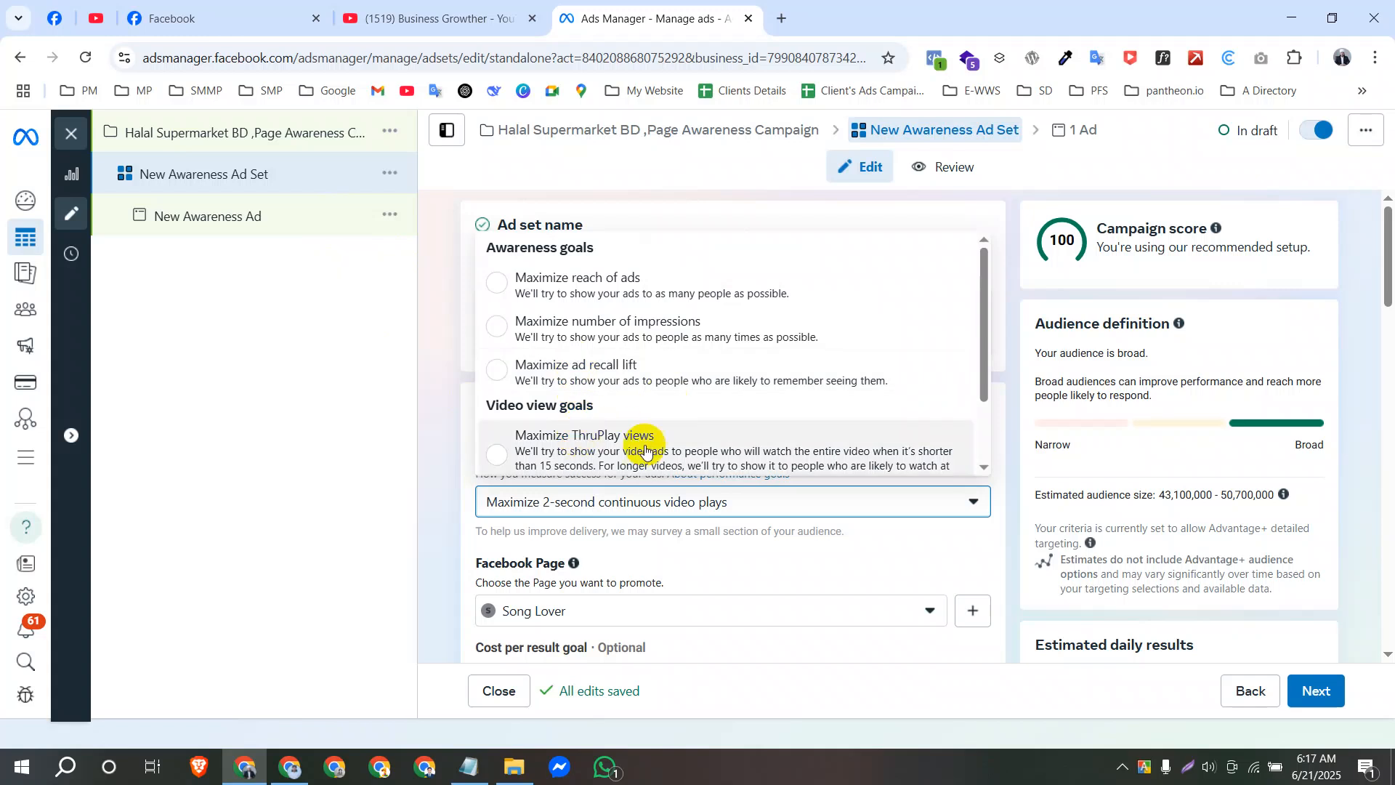
{"action": "scroll", "coordinate": [625, 429], "scroll_direction": "down", "scroll_amount": 2}
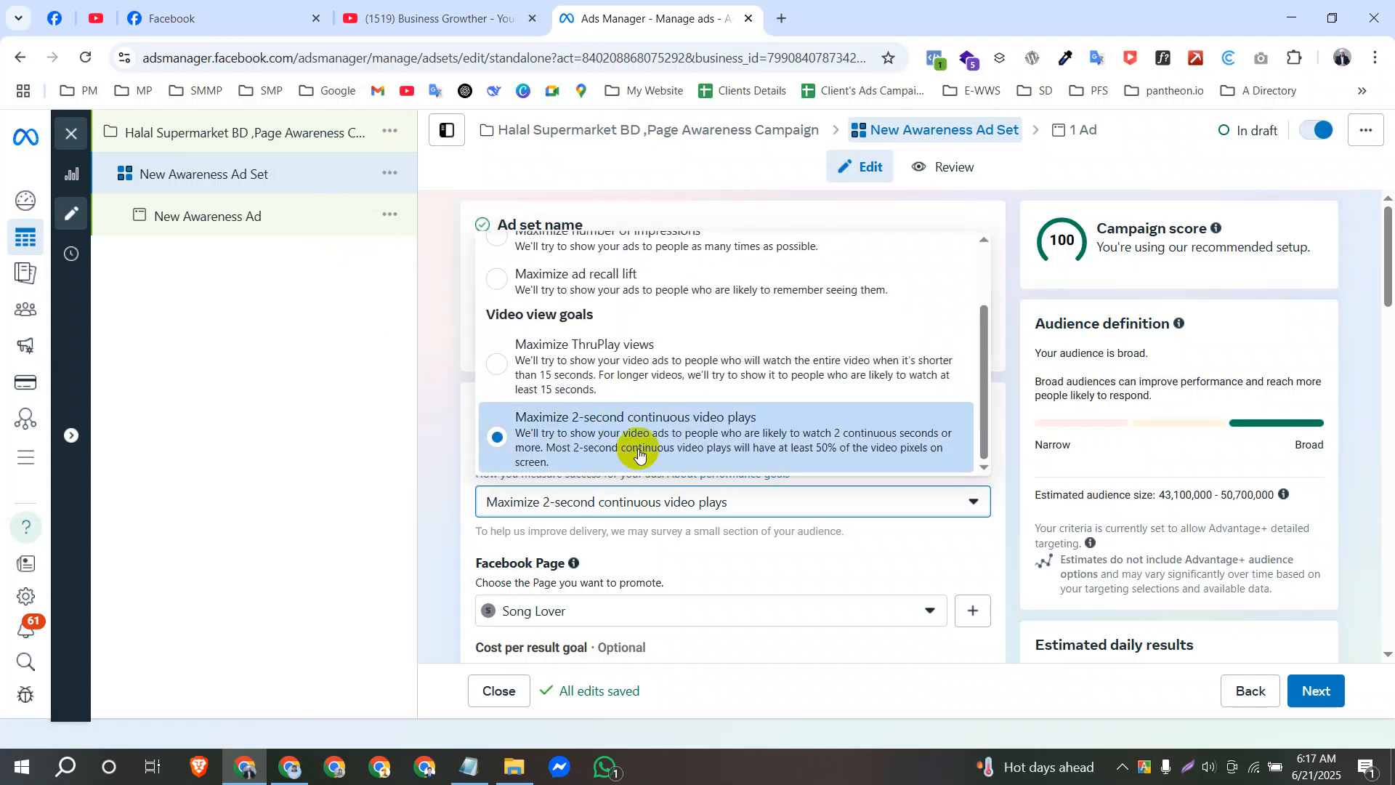
{"action": "scroll", "coordinate": [640, 414], "scroll_direction": "up", "scroll_amount": 2}
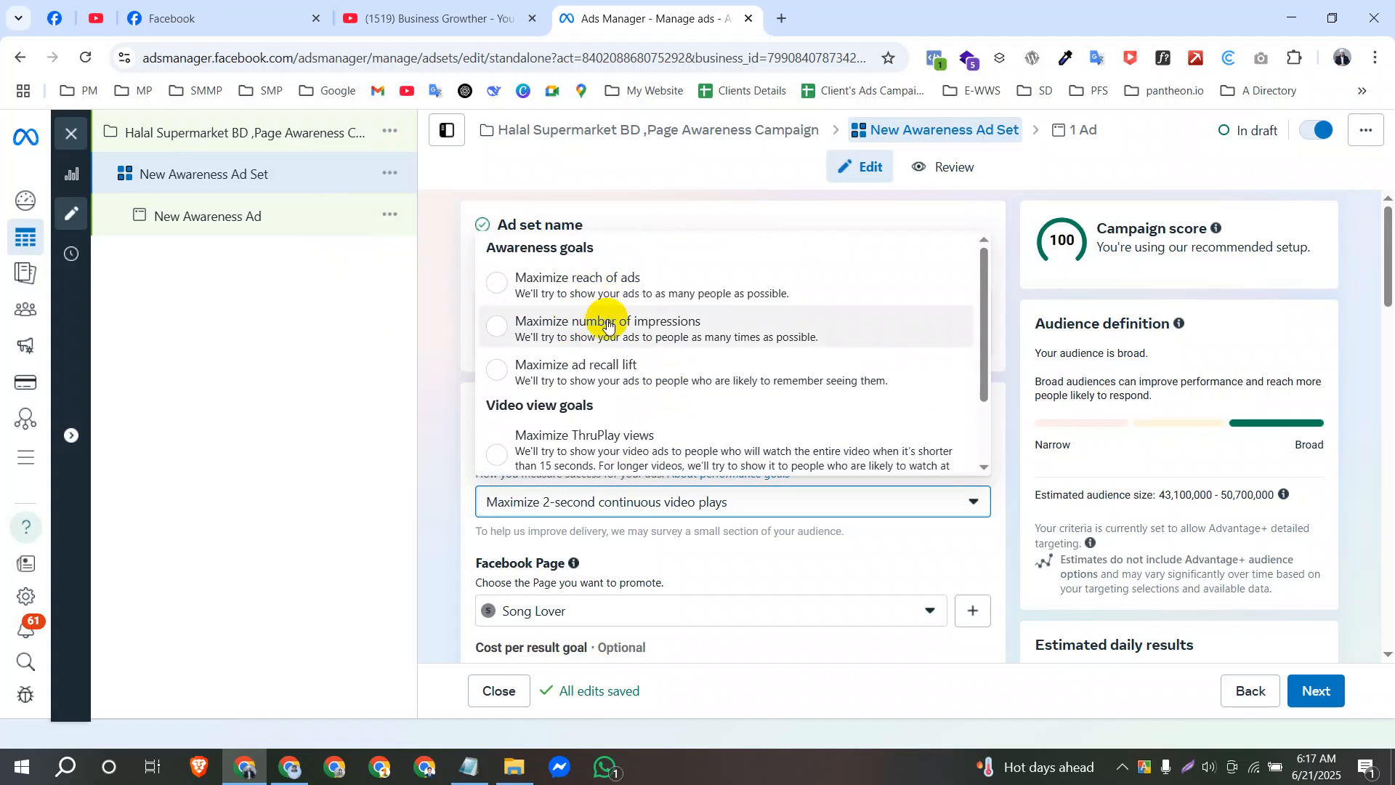
{"action": "scroll", "coordinate": [557, 422], "scroll_direction": "down", "scroll_amount": 2}
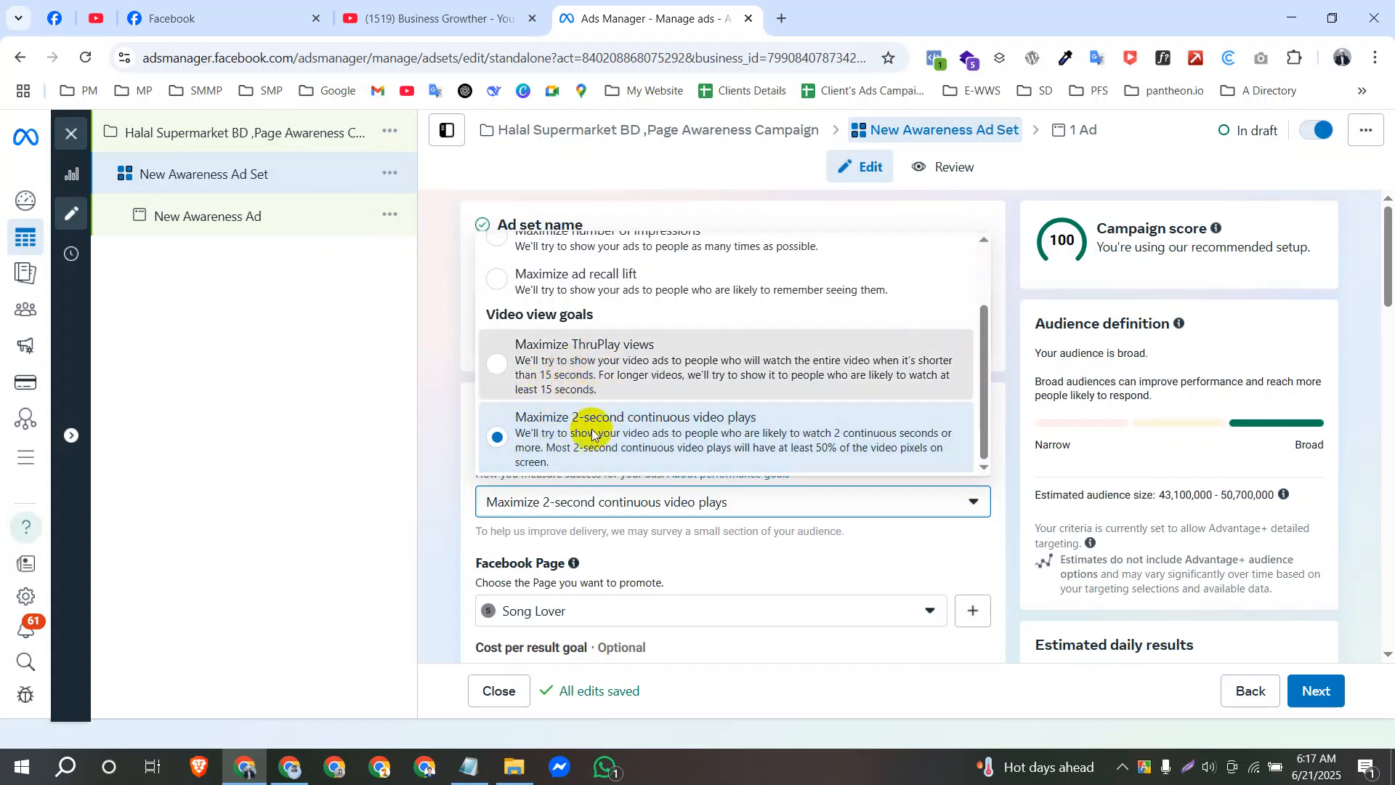
{"action": "left_click", "coordinate": [578, 385]}
Change the ad set's performance goal to Maximize 2-second continuous video plays.
{"action": "left_click", "coordinate": [602, 513]}
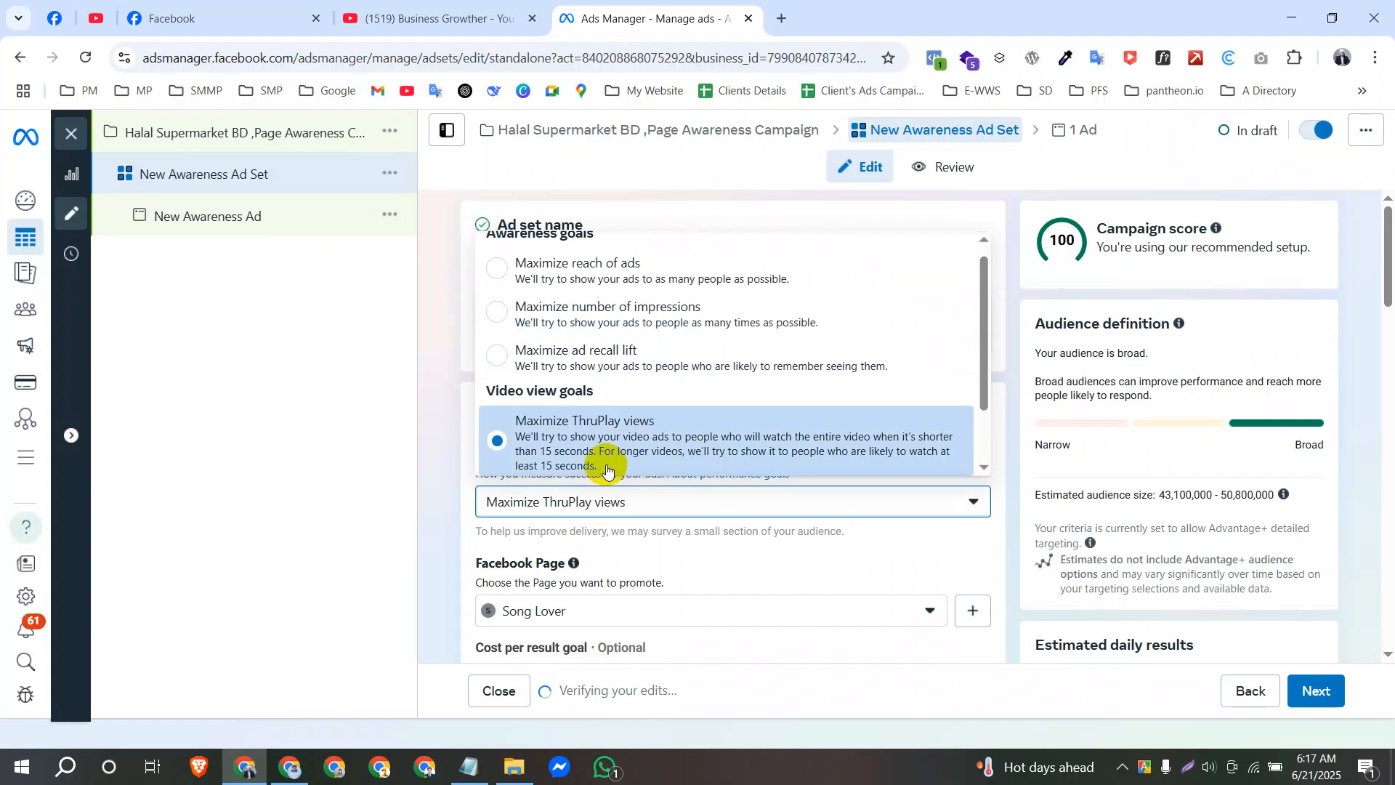
{"action": "scroll", "coordinate": [592, 443], "scroll_direction": "down", "scroll_amount": 1}
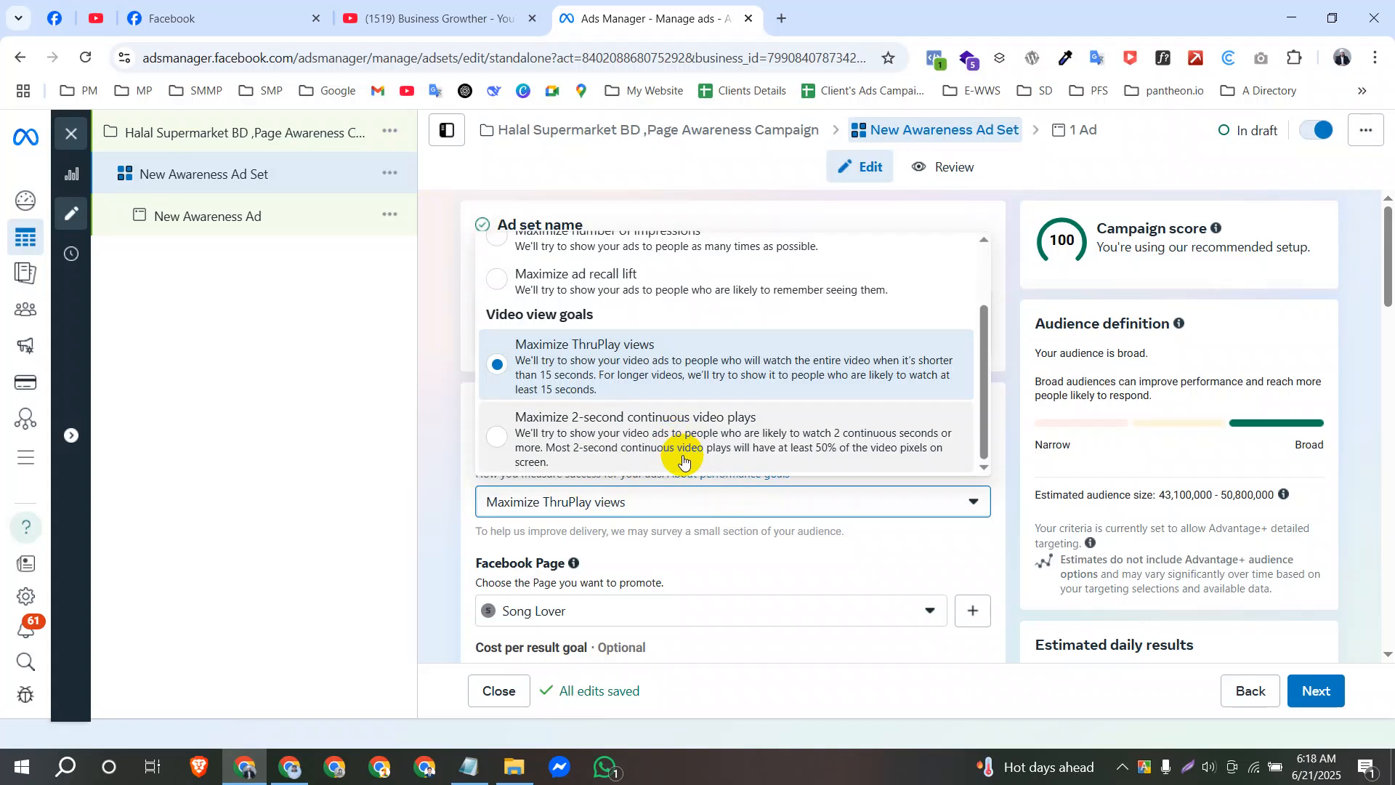
{"action": "left_click", "coordinate": [550, 428]}
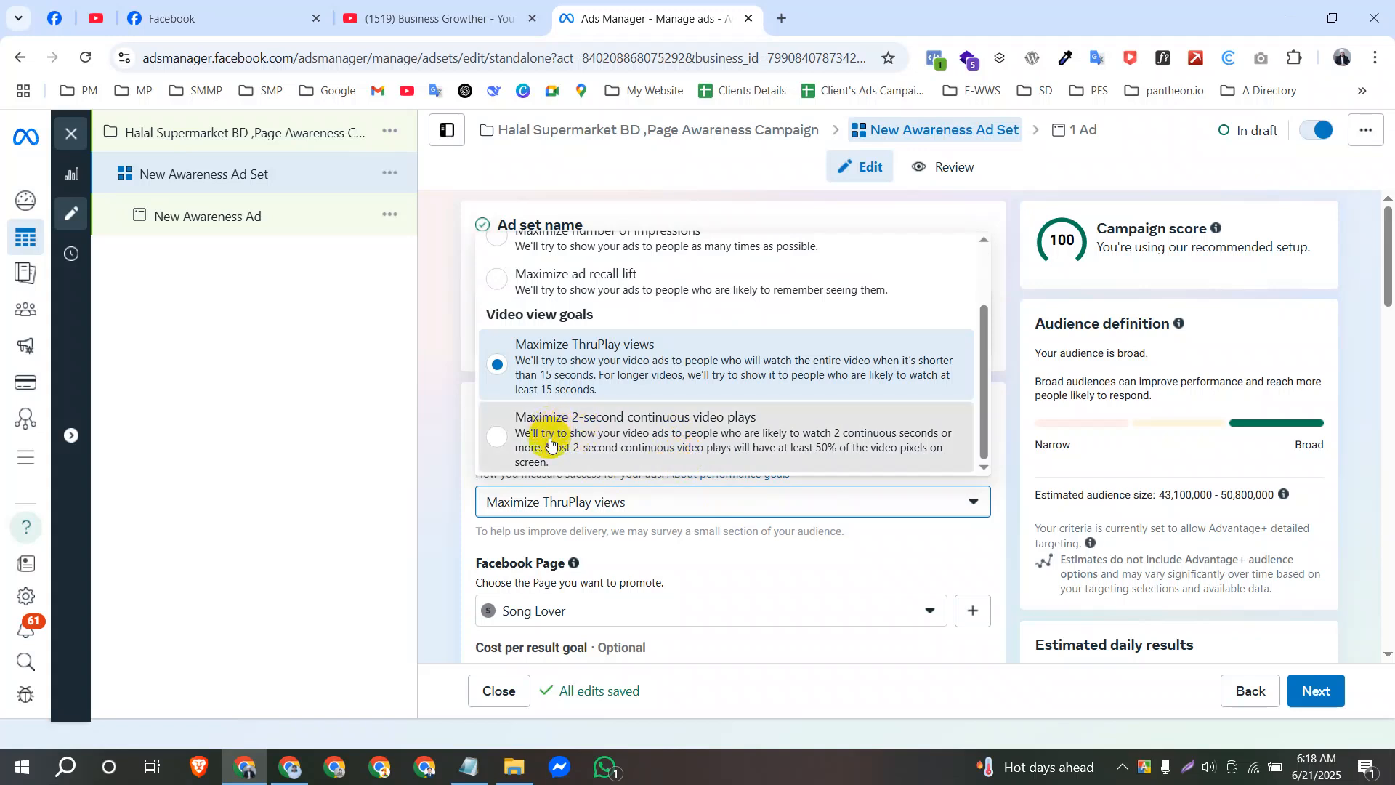
Switch the performance goal back to Maximize ThruPlay views and review the available awareness and video view goals.
{"action": "left_click", "coordinate": [586, 504]}
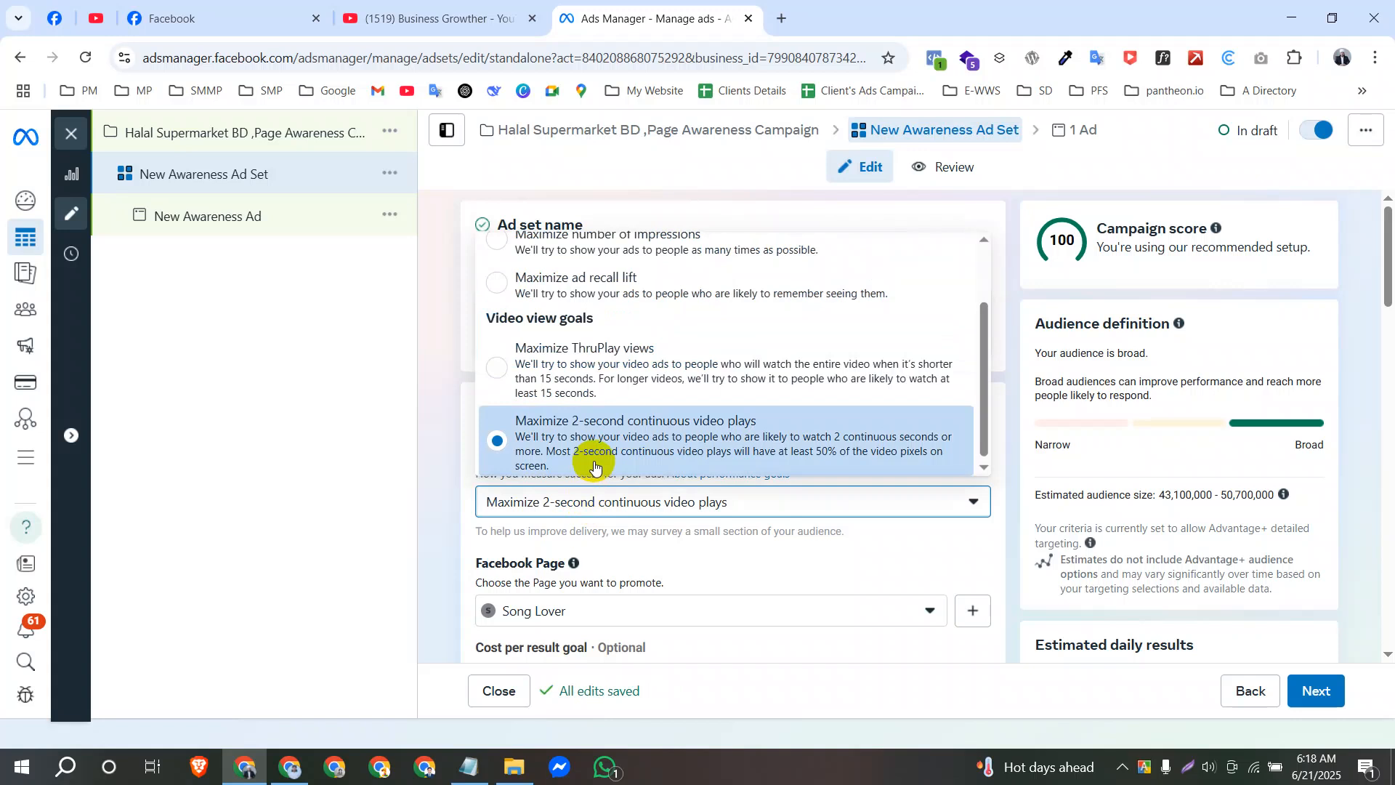
{"action": "left_click", "coordinate": [618, 365]}
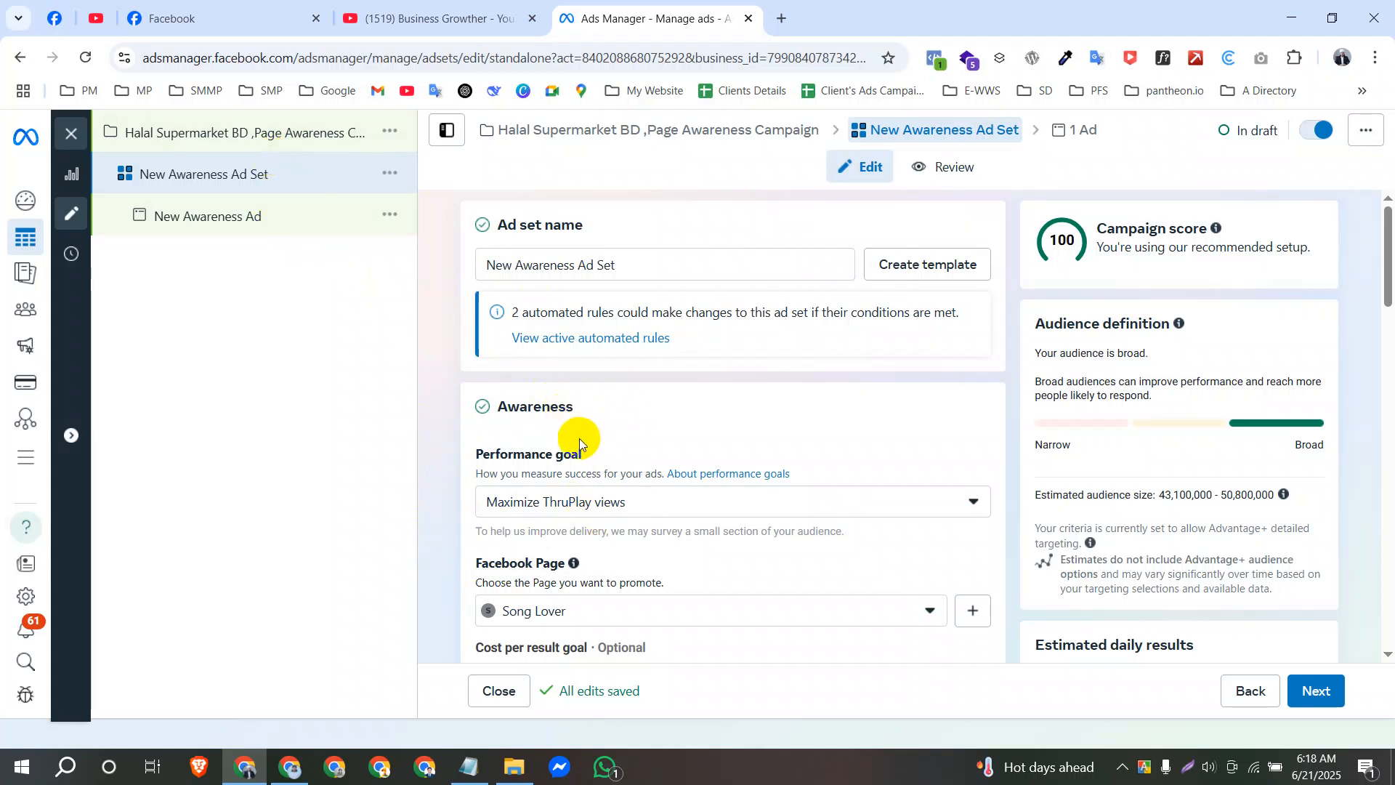
{"action": "scroll", "coordinate": [579, 440], "scroll_direction": "down", "scroll_amount": 2}
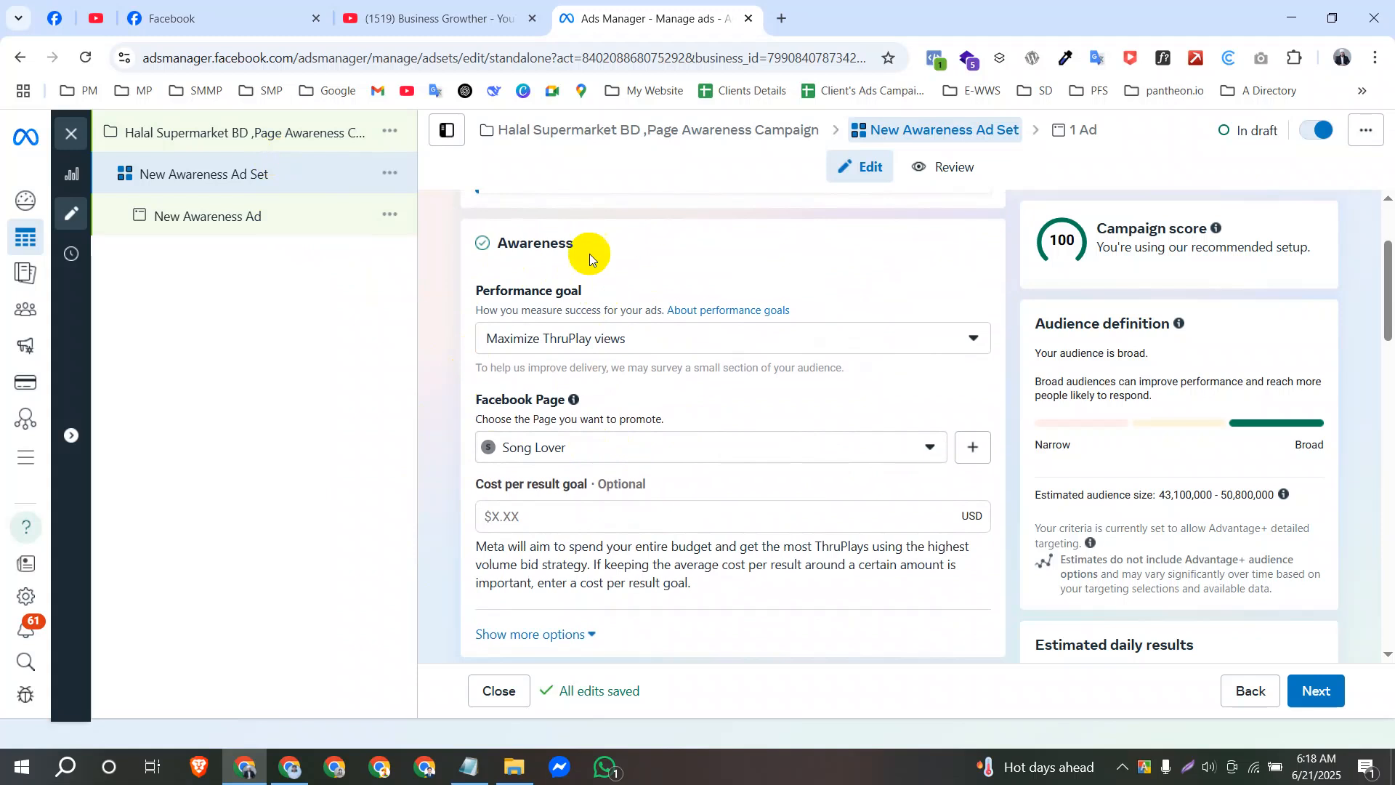
{"action": "left_click_drag", "start_coordinate": [468, 280], "coordinate": [614, 389]}
{"action": "left_click", "coordinate": [617, 345]}
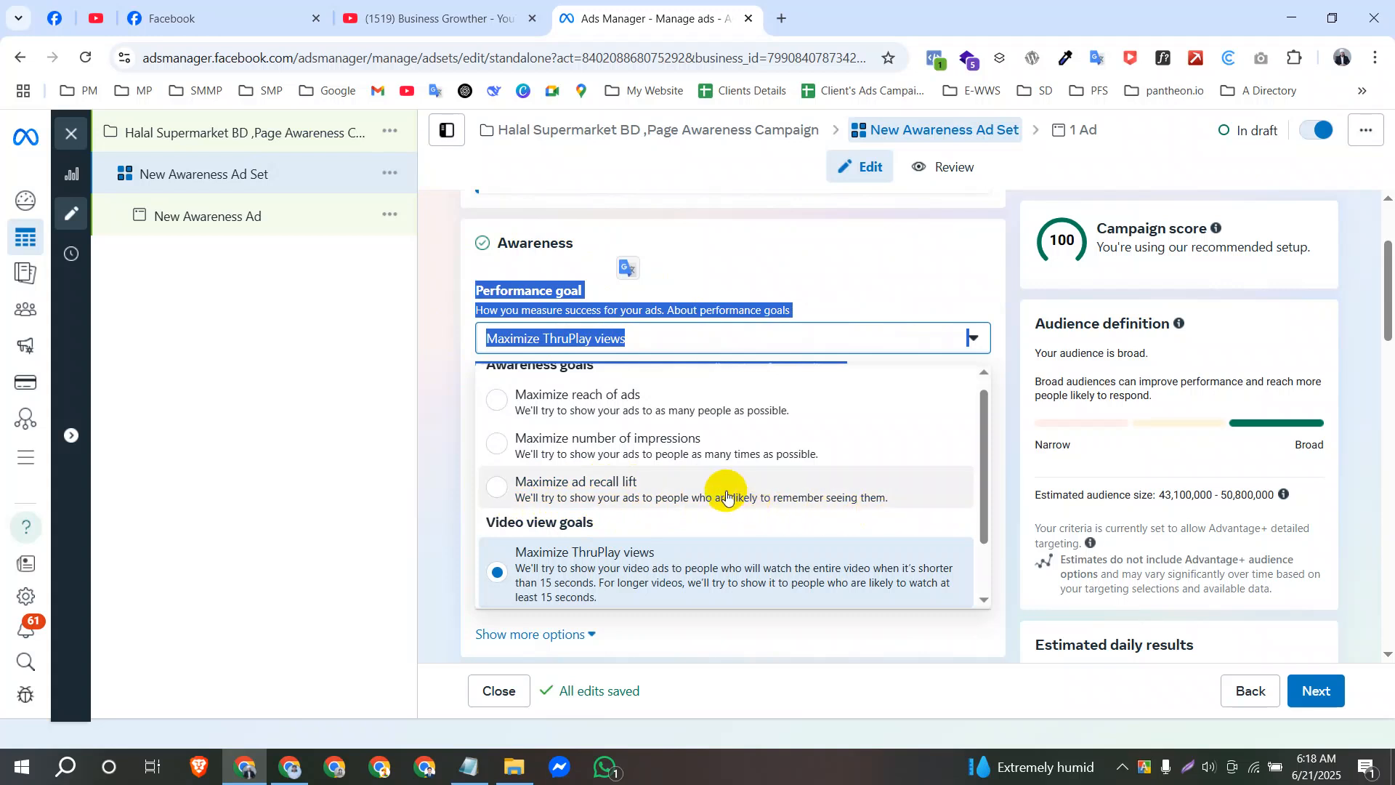
{"action": "scroll", "coordinate": [981, 405], "scroll_direction": "up", "scroll_amount": 1}
{"action": "left_click", "coordinate": [423, 420]}
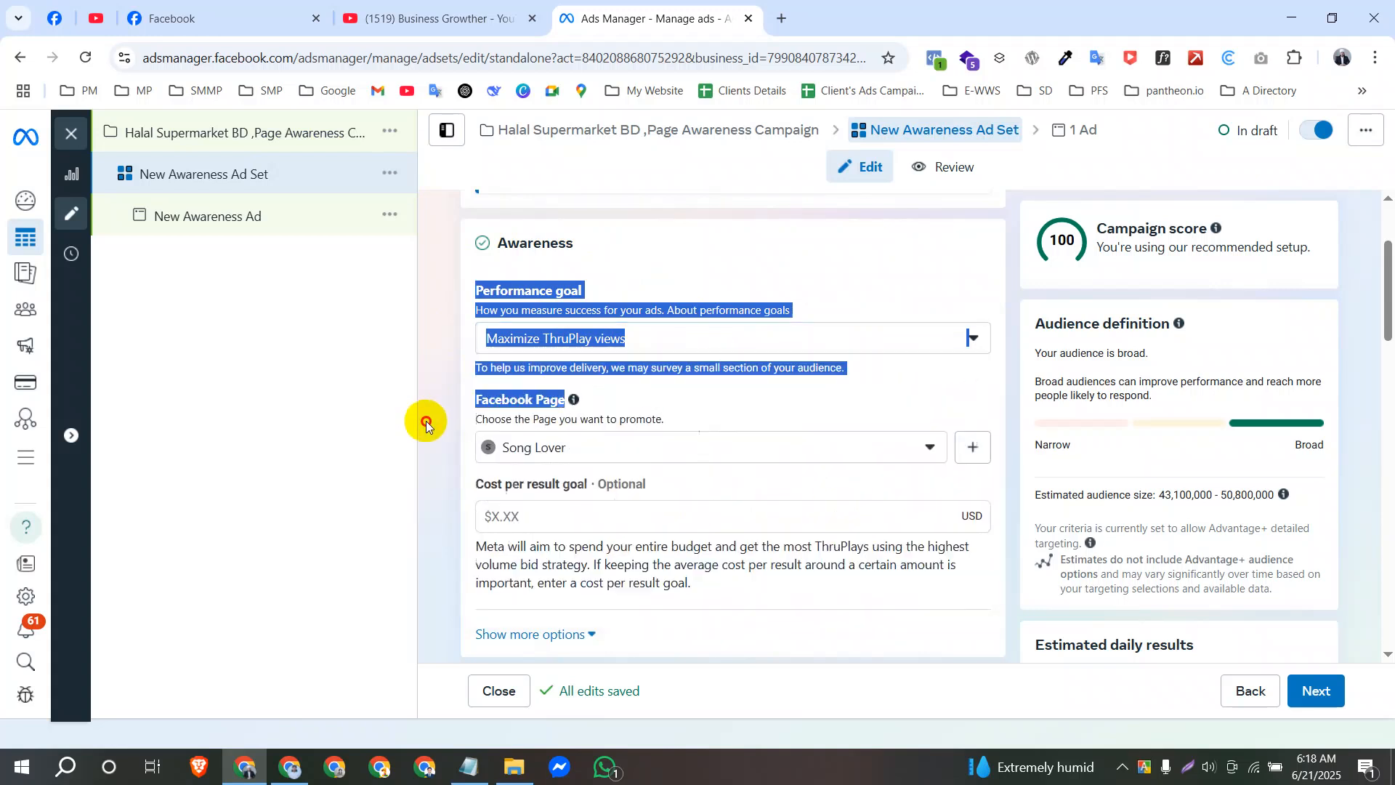
Review the video view goals once more and set the ad set's performance goal to Maximize ad recall lift.
{"action": "left_click", "coordinate": [600, 338]}
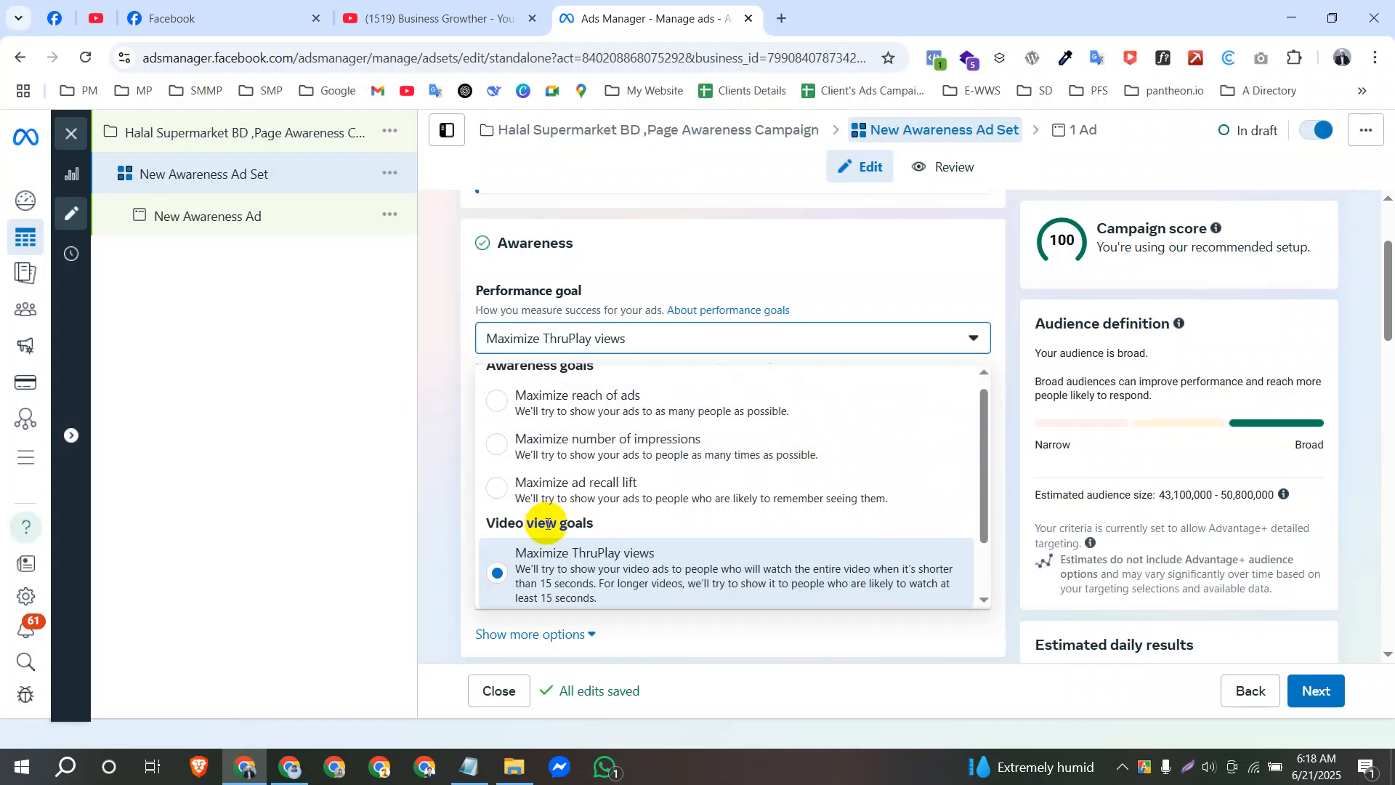
{"action": "scroll", "coordinate": [545, 523], "scroll_direction": "down", "scroll_amount": 1}
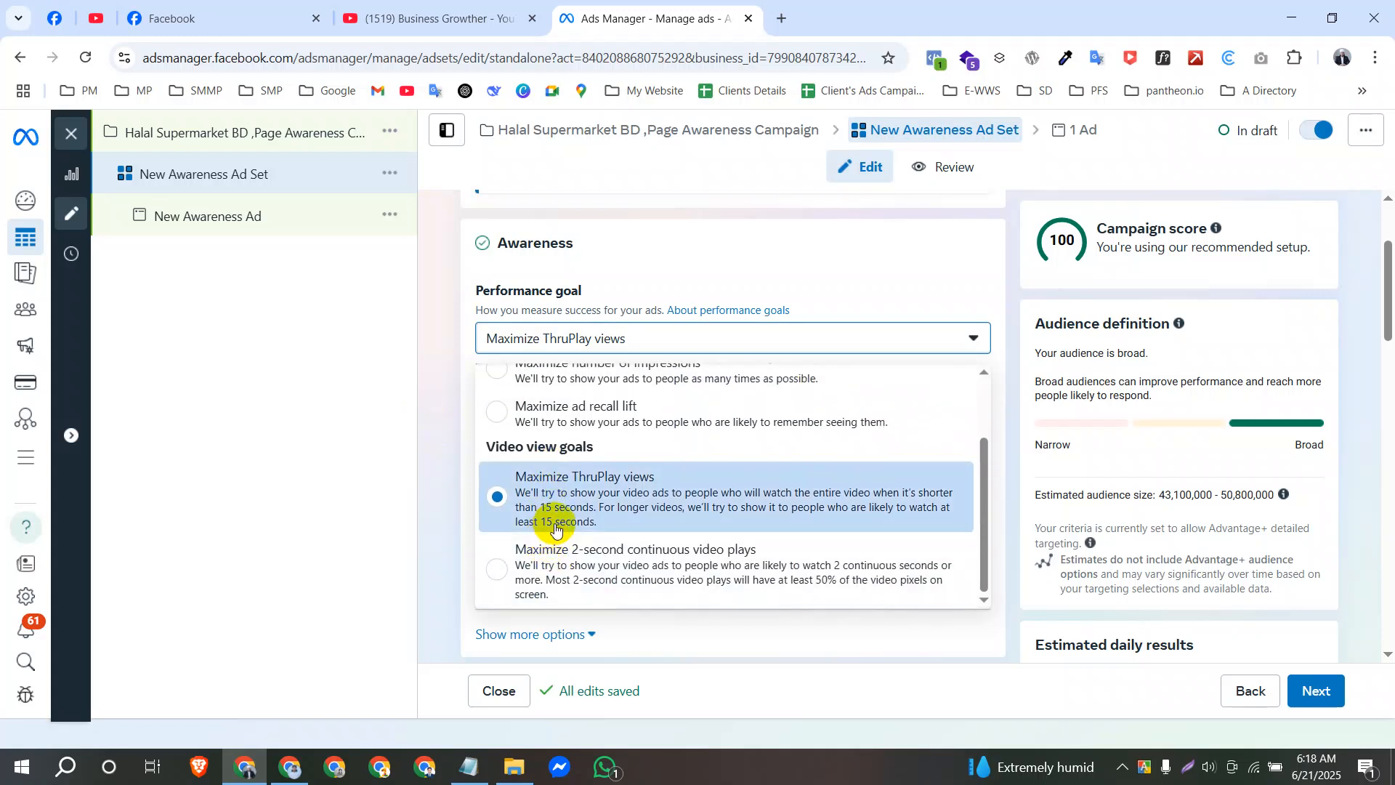
{"action": "scroll", "coordinate": [545, 523], "scroll_direction": "up", "scroll_amount": 1}
{"action": "scroll", "coordinate": [541, 574], "scroll_direction": "down", "scroll_amount": 1}
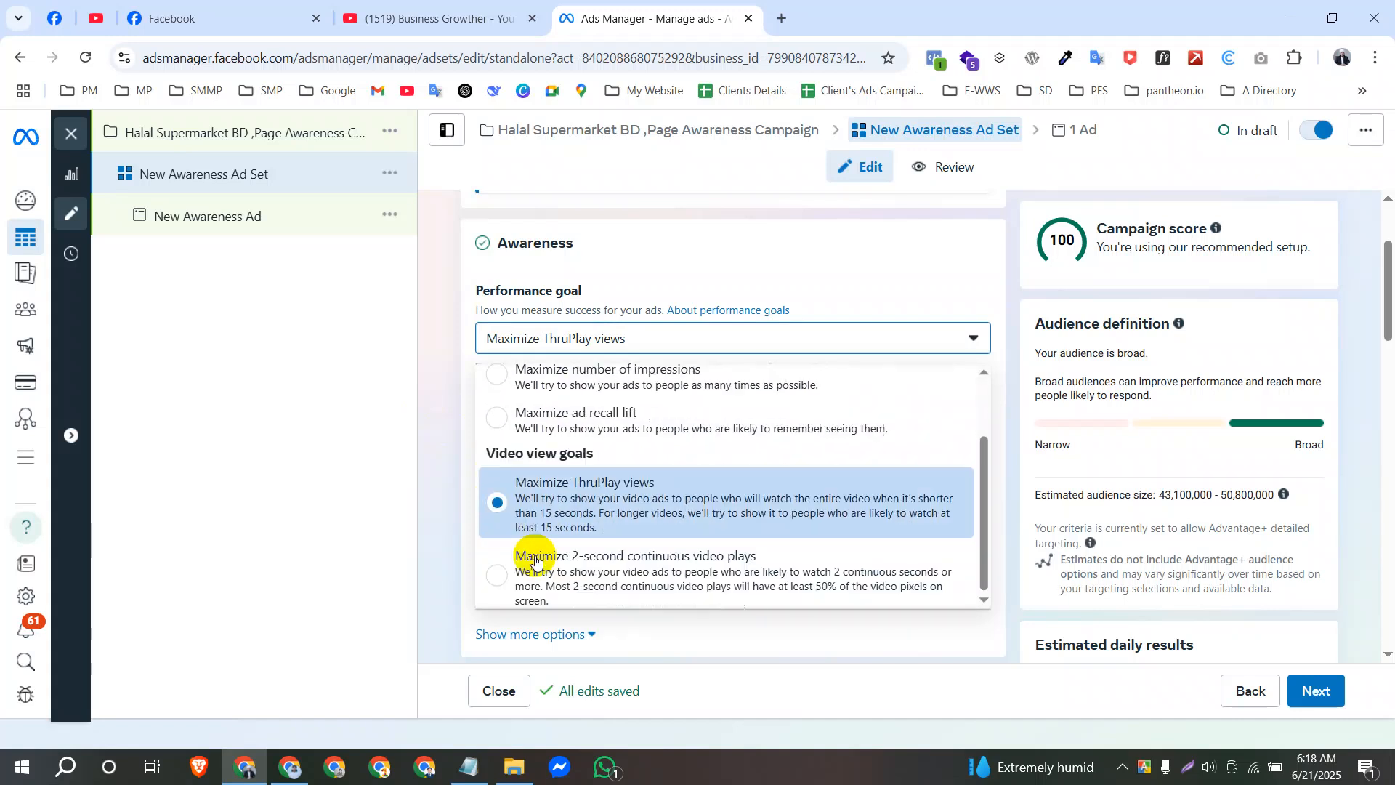
{"action": "scroll", "coordinate": [574, 522], "scroll_direction": "up", "scroll_amount": 1}
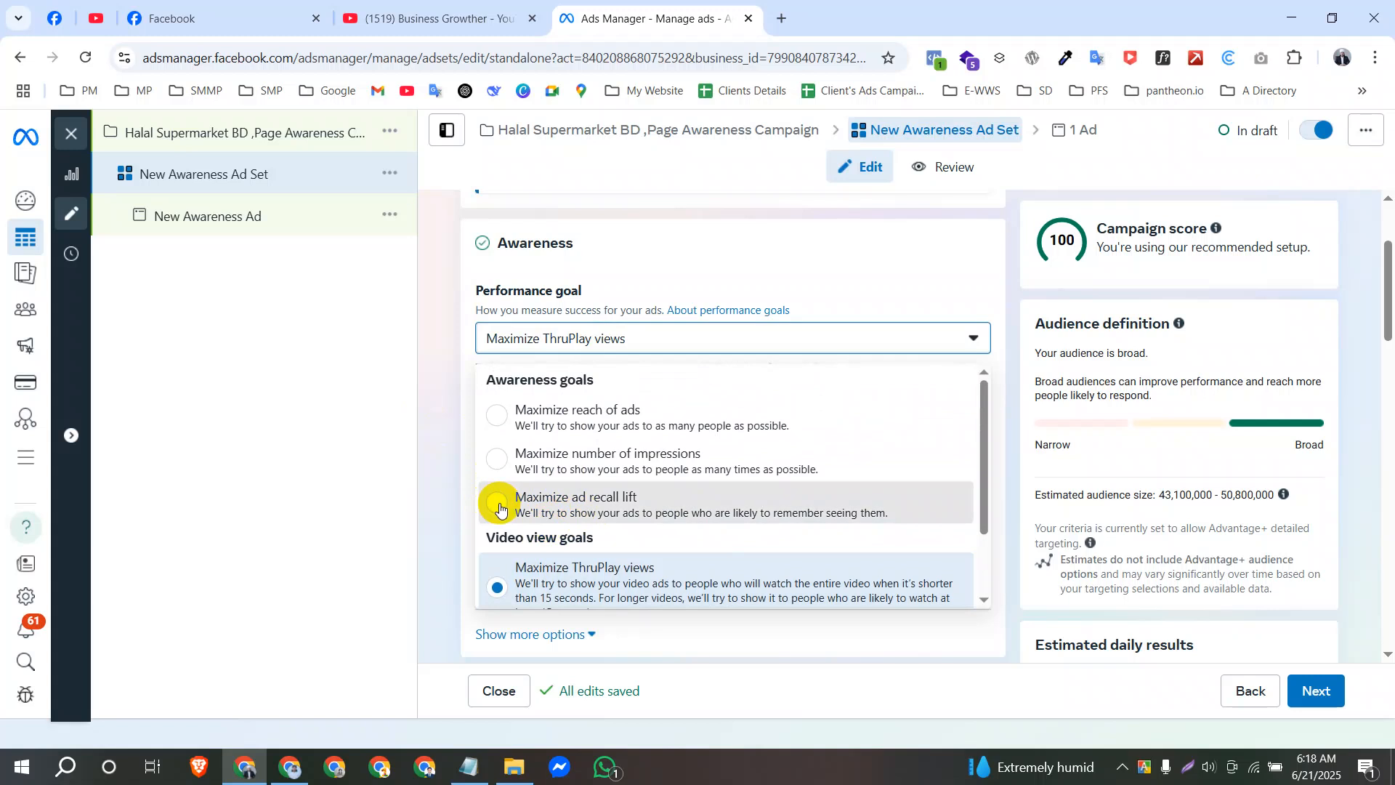
{"action": "left_click", "coordinate": [730, 502]}
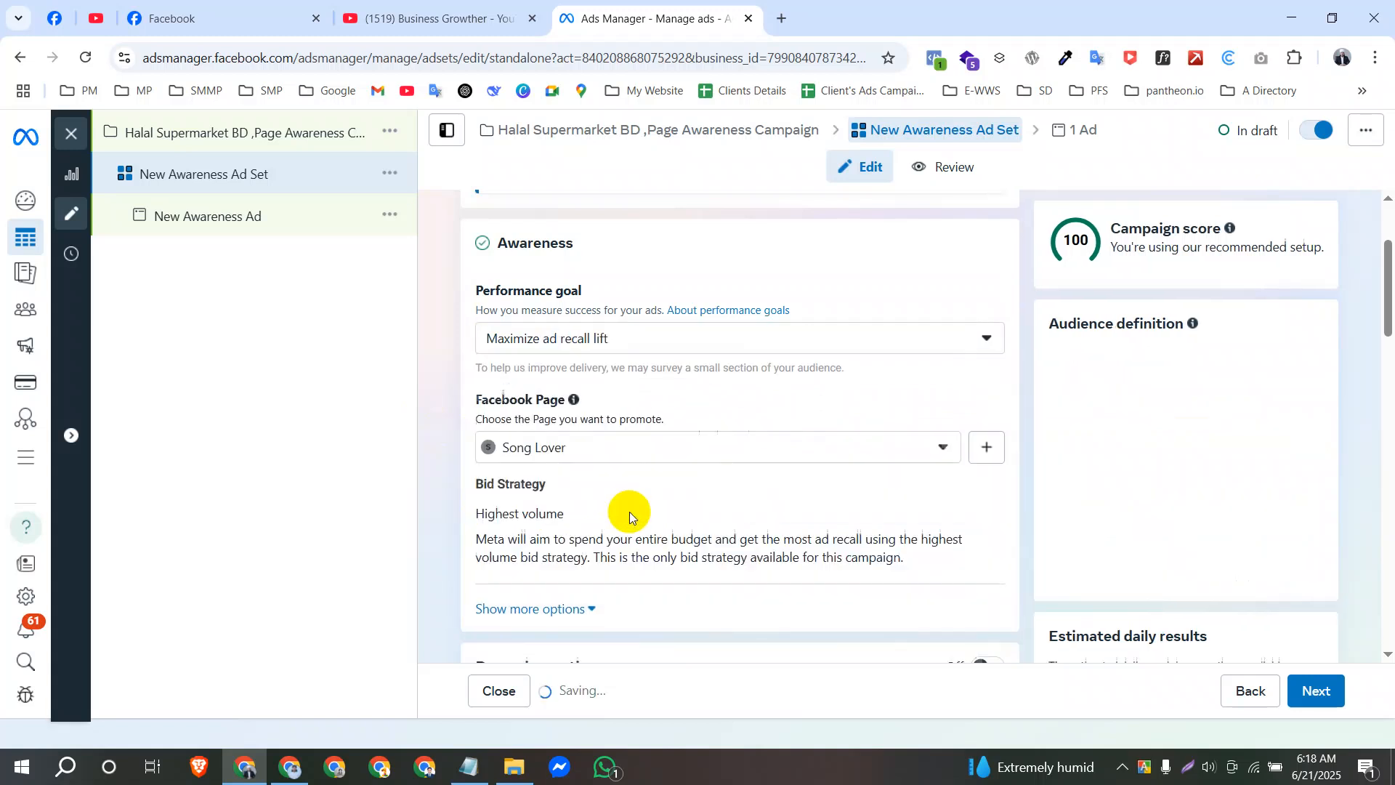
Examine the Maximize ad recall lift goal against the other awareness goals and read the audience survey note below it.
{"action": "left_click", "coordinate": [645, 340]}
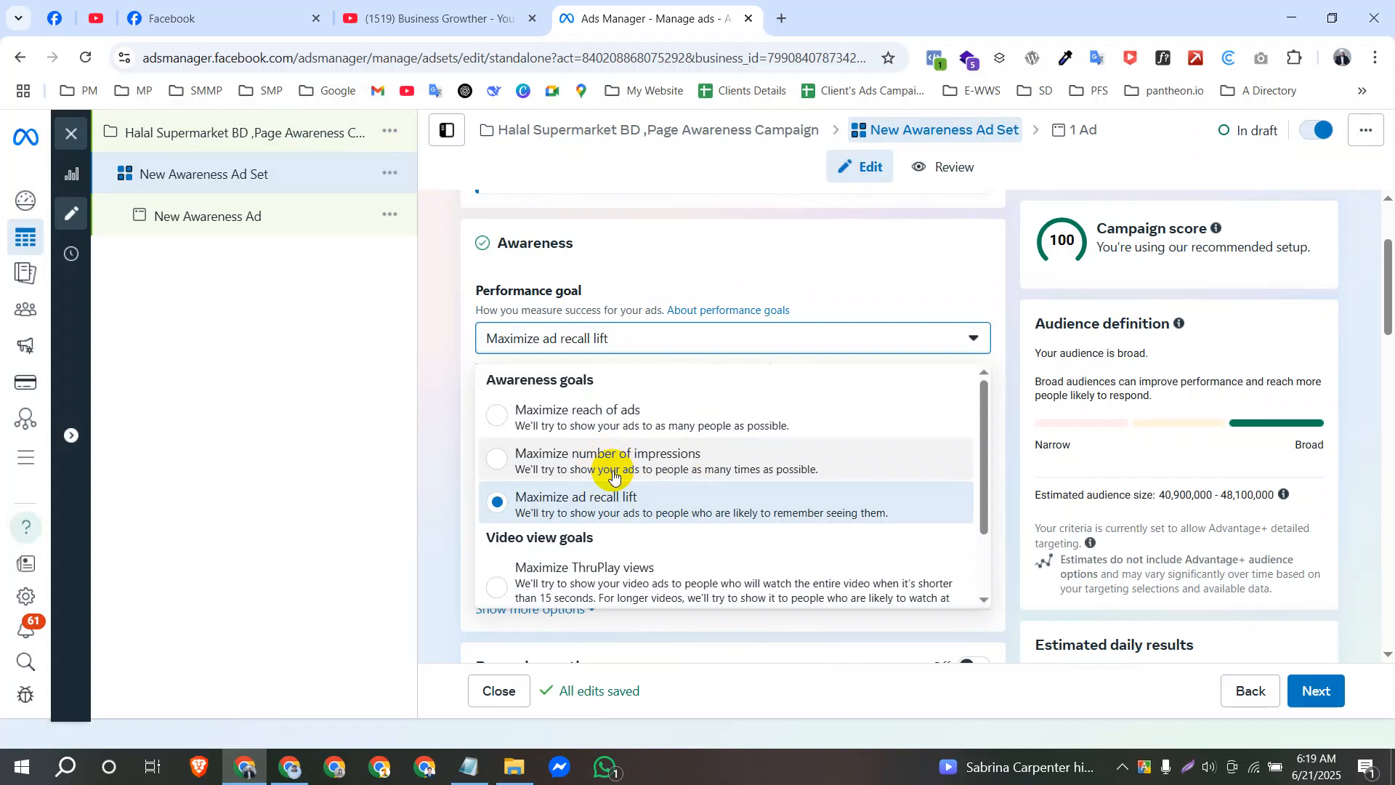
{"action": "left_click", "coordinate": [594, 499]}
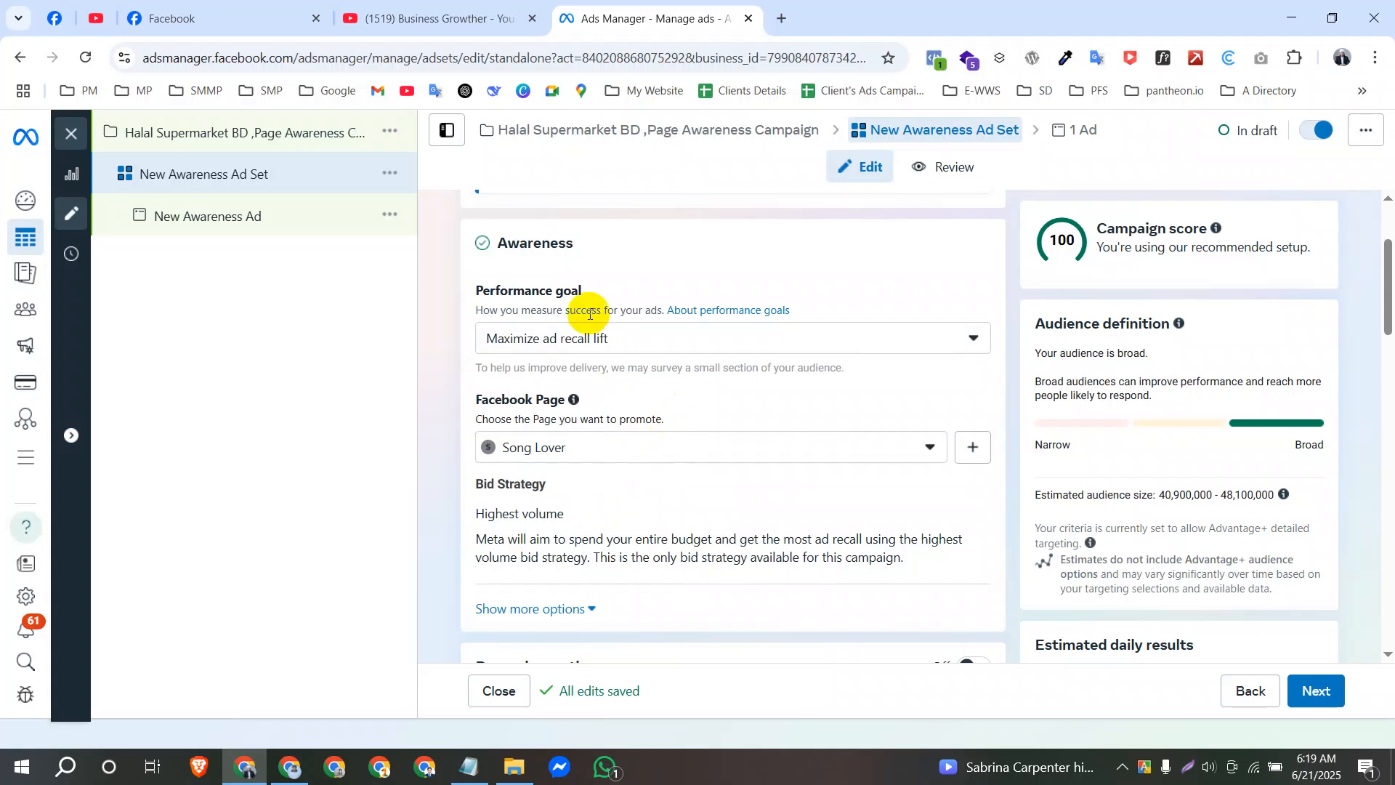
{"action": "left_click_drag", "start_coordinate": [476, 367], "coordinate": [610, 367]}
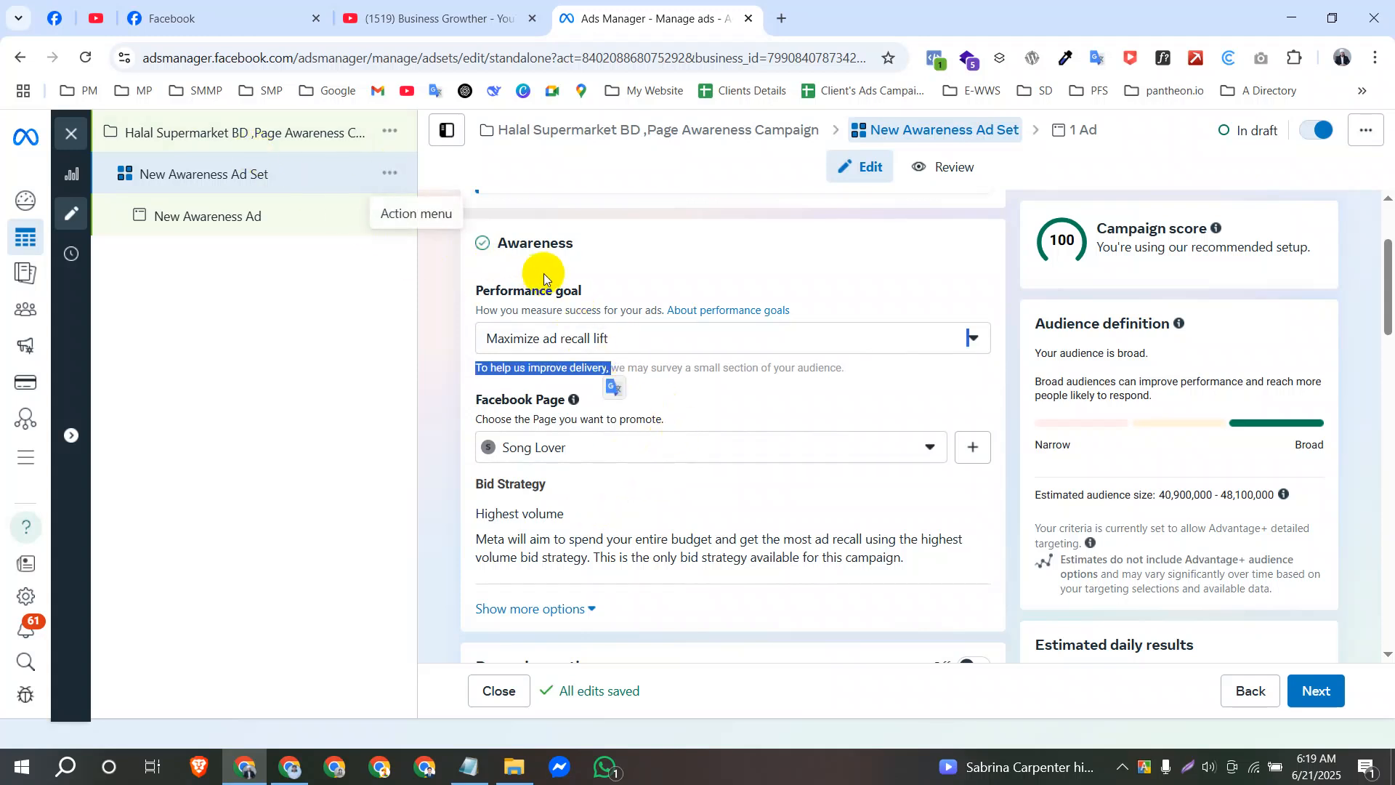
{"action": "scroll", "coordinate": [574, 291], "scroll_direction": "up", "scroll_amount": 2}
{"action": "scroll", "coordinate": [584, 381], "scroll_direction": "down", "scroll_amount": 3}
{"action": "scroll", "coordinate": [570, 276], "scroll_direction": "up", "scroll_amount": 3}
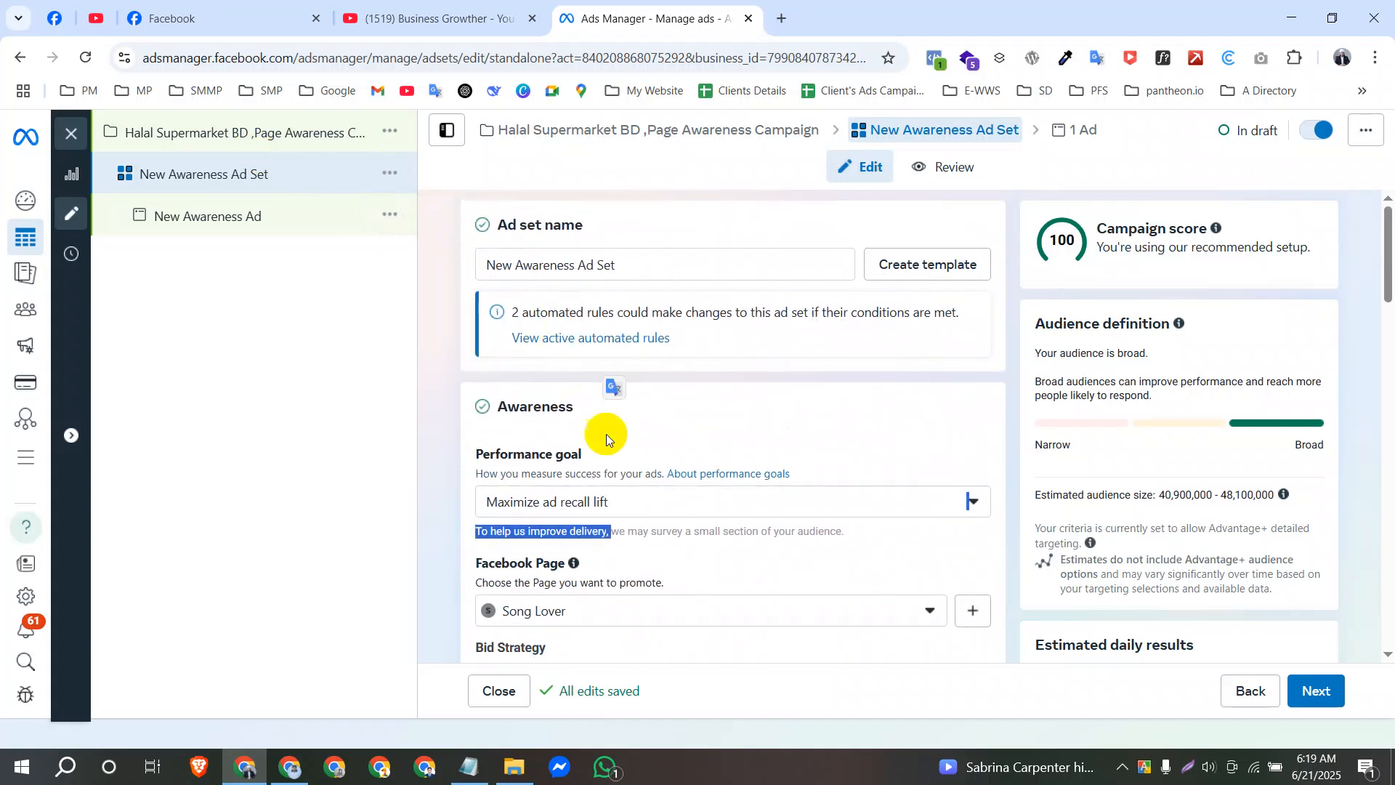
{"action": "left_click", "coordinate": [591, 502]}
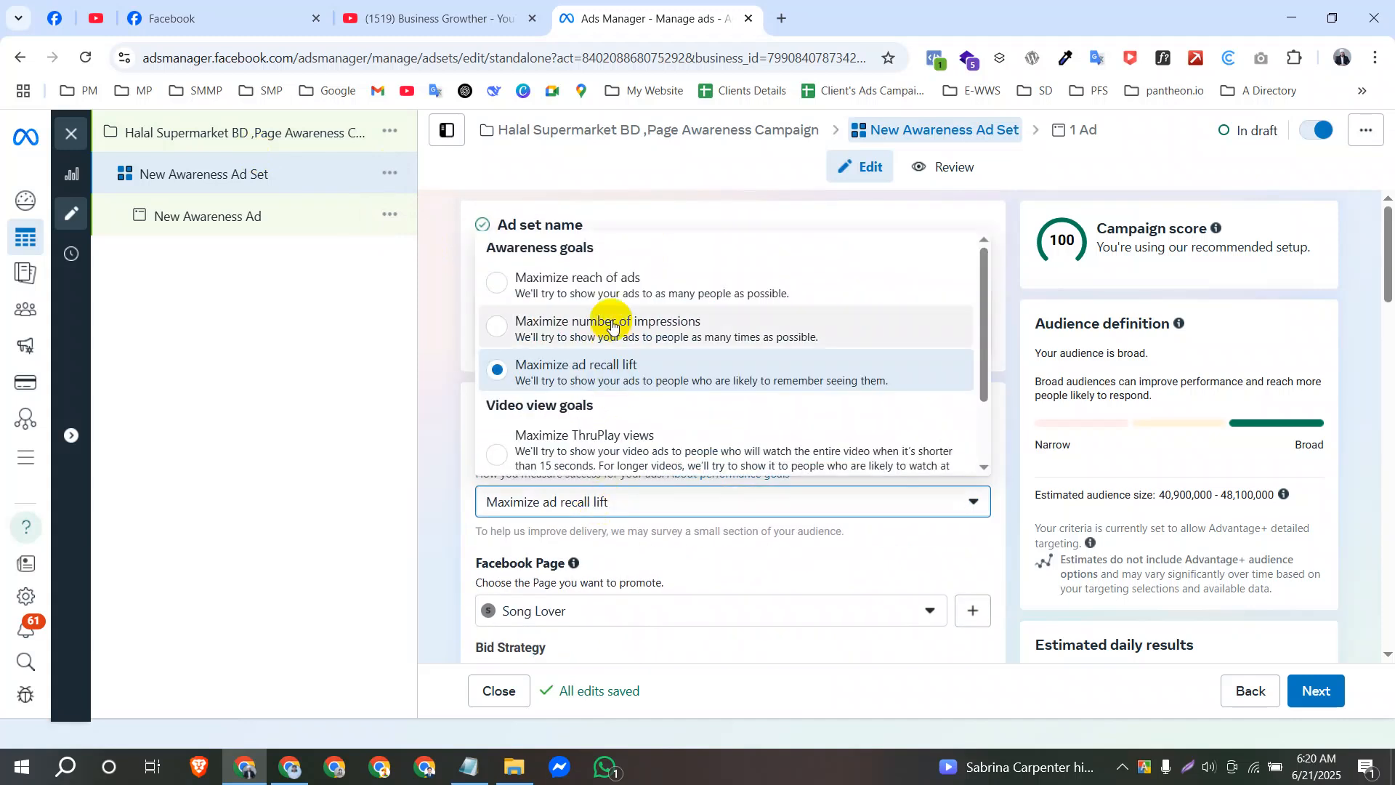
{"action": "left_click", "coordinate": [443, 520]}
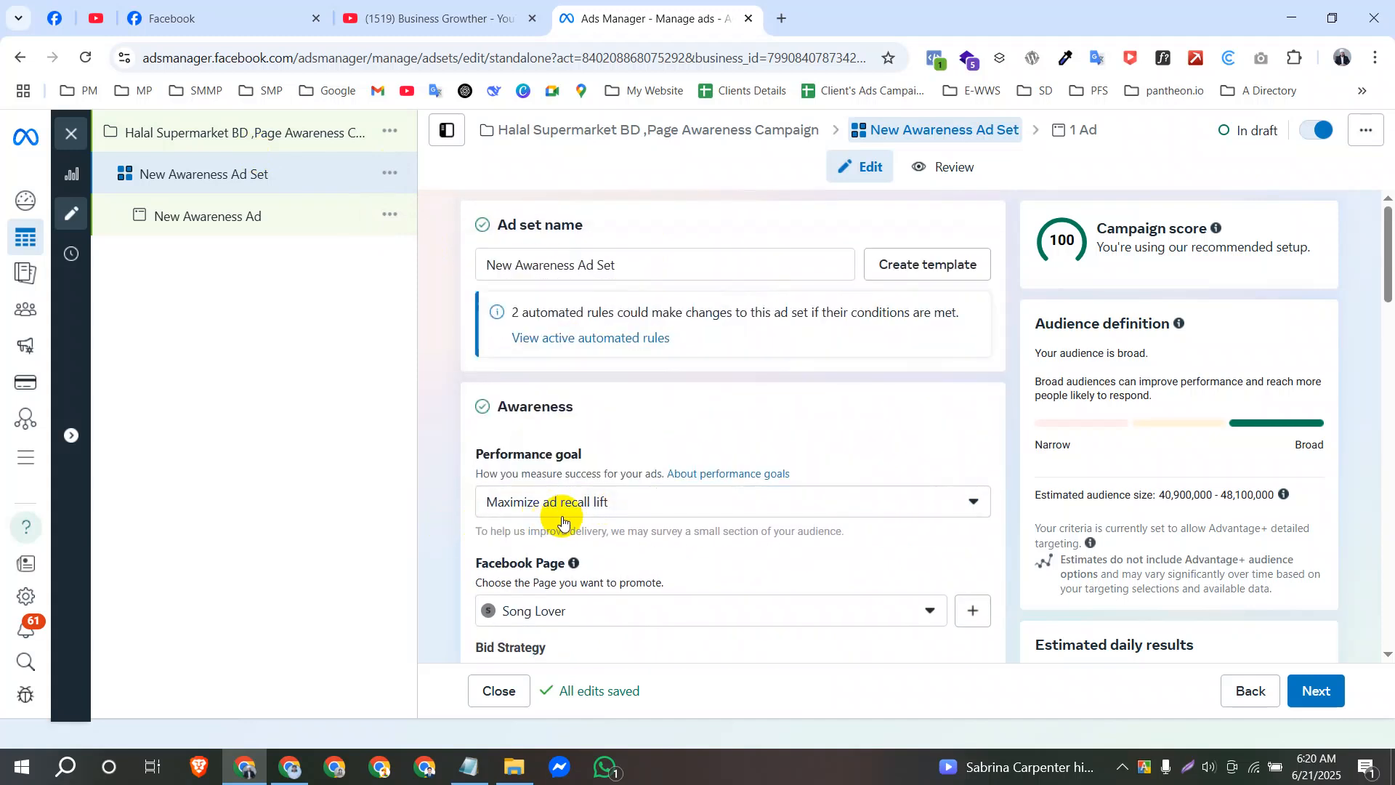
Review the ad set's Page, bid strategy, dynamic creative, budget and schedule, audience and placement settings.
{"action": "scroll", "coordinate": [608, 519], "scroll_direction": "down", "scroll_amount": 1}
{"action": "scroll", "coordinate": [609, 519], "scroll_direction": "down", "scroll_amount": 4}
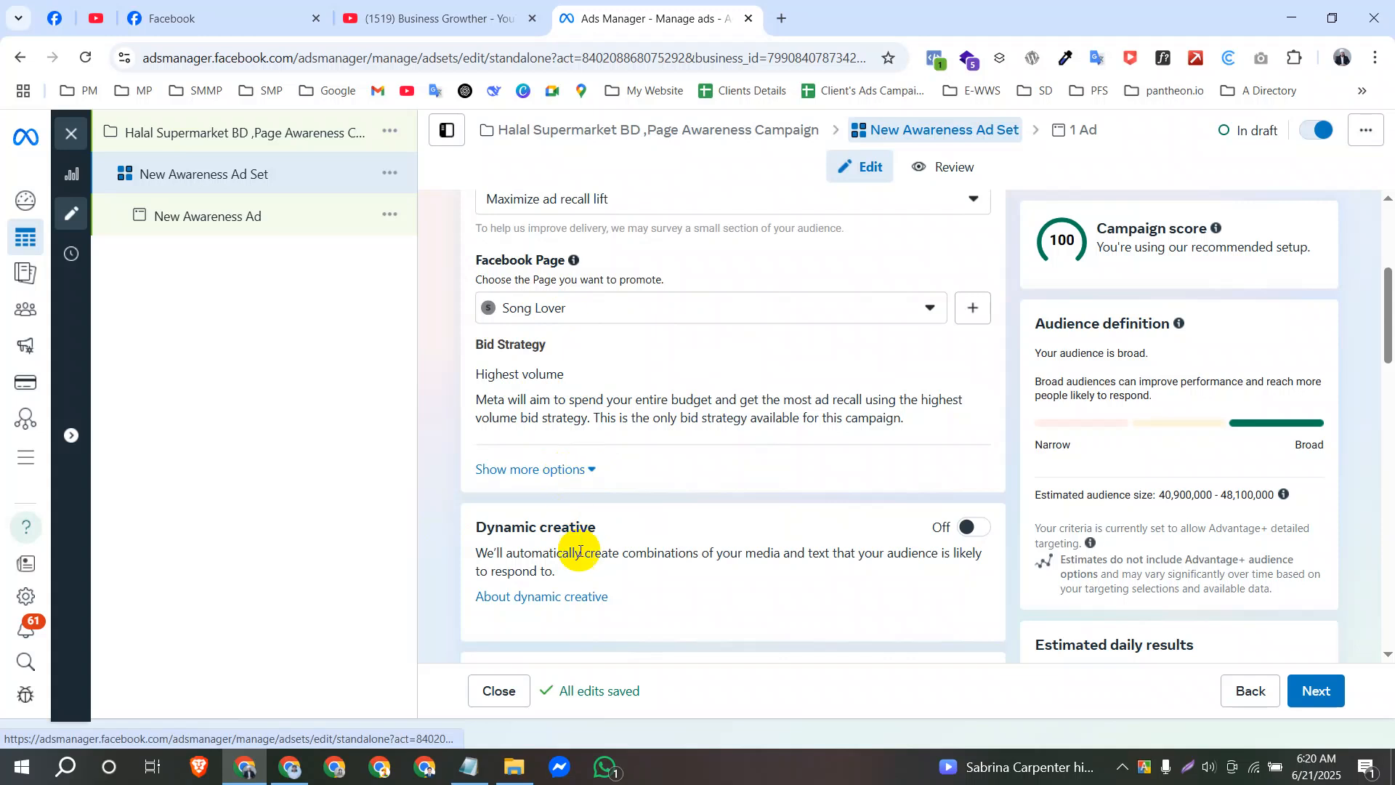
{"action": "scroll", "coordinate": [574, 508], "scroll_direction": "down", "scroll_amount": 4}
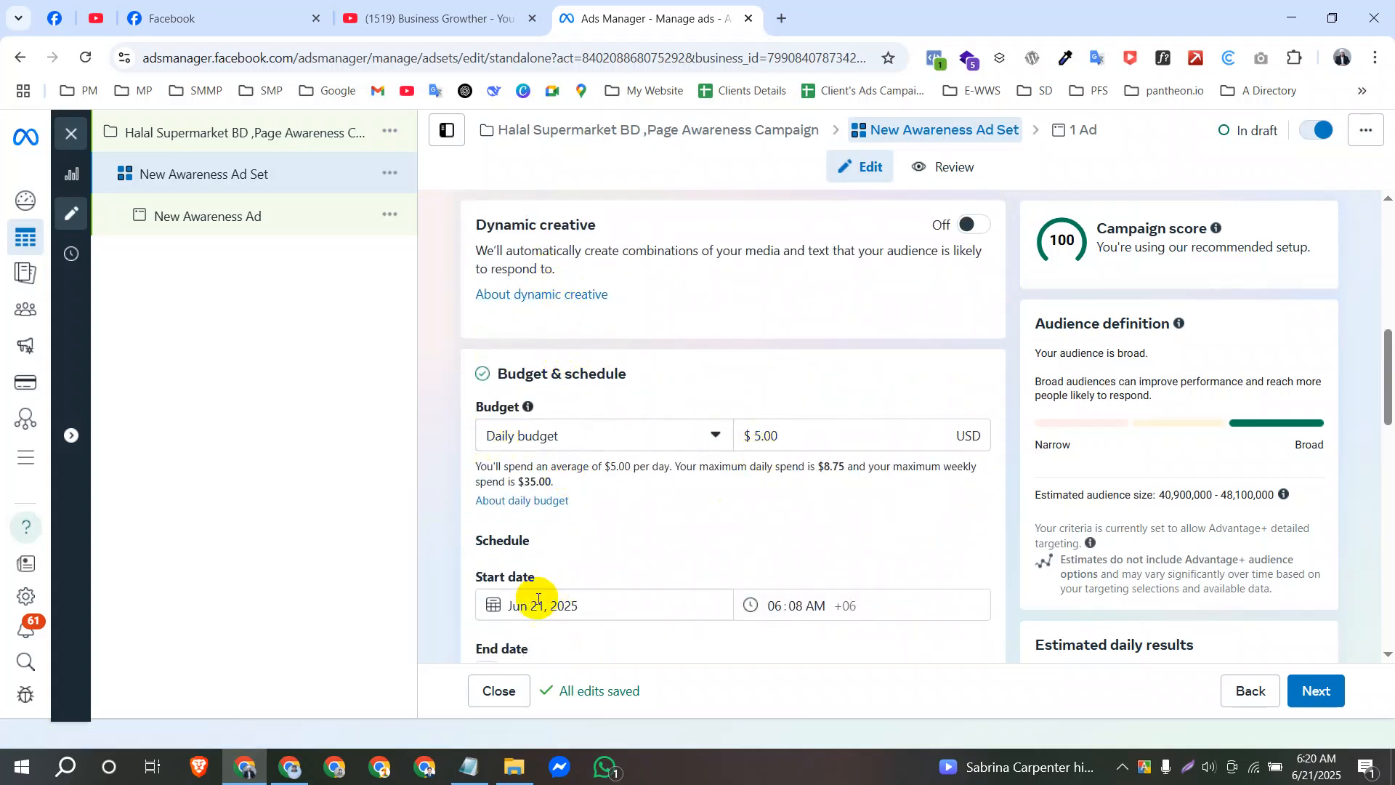
{"action": "scroll", "coordinate": [538, 600], "scroll_direction": "down", "scroll_amount": 4}
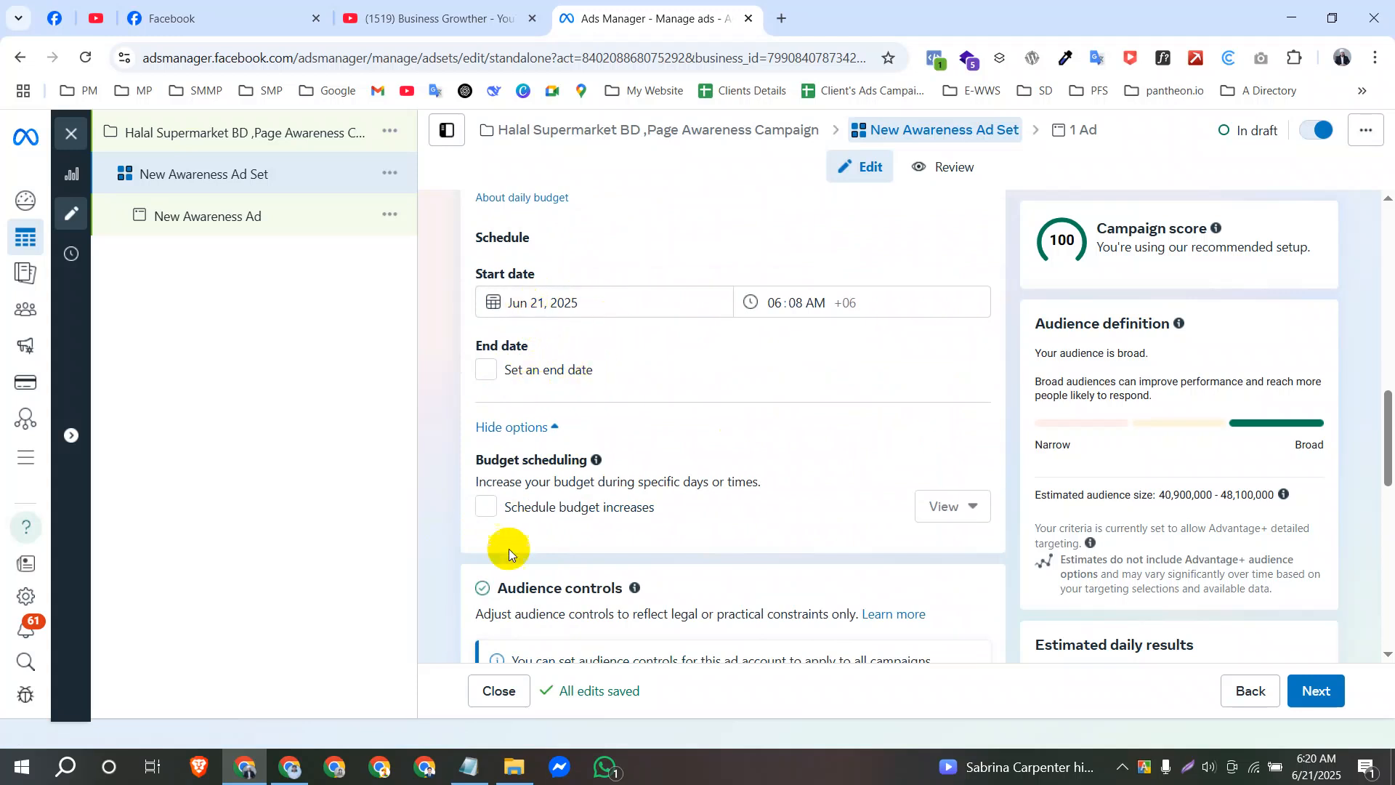
{"action": "scroll", "coordinate": [509, 548], "scroll_direction": "down", "scroll_amount": 4}
{"action": "scroll", "coordinate": [564, 438], "scroll_direction": "down", "scroll_amount": 4}
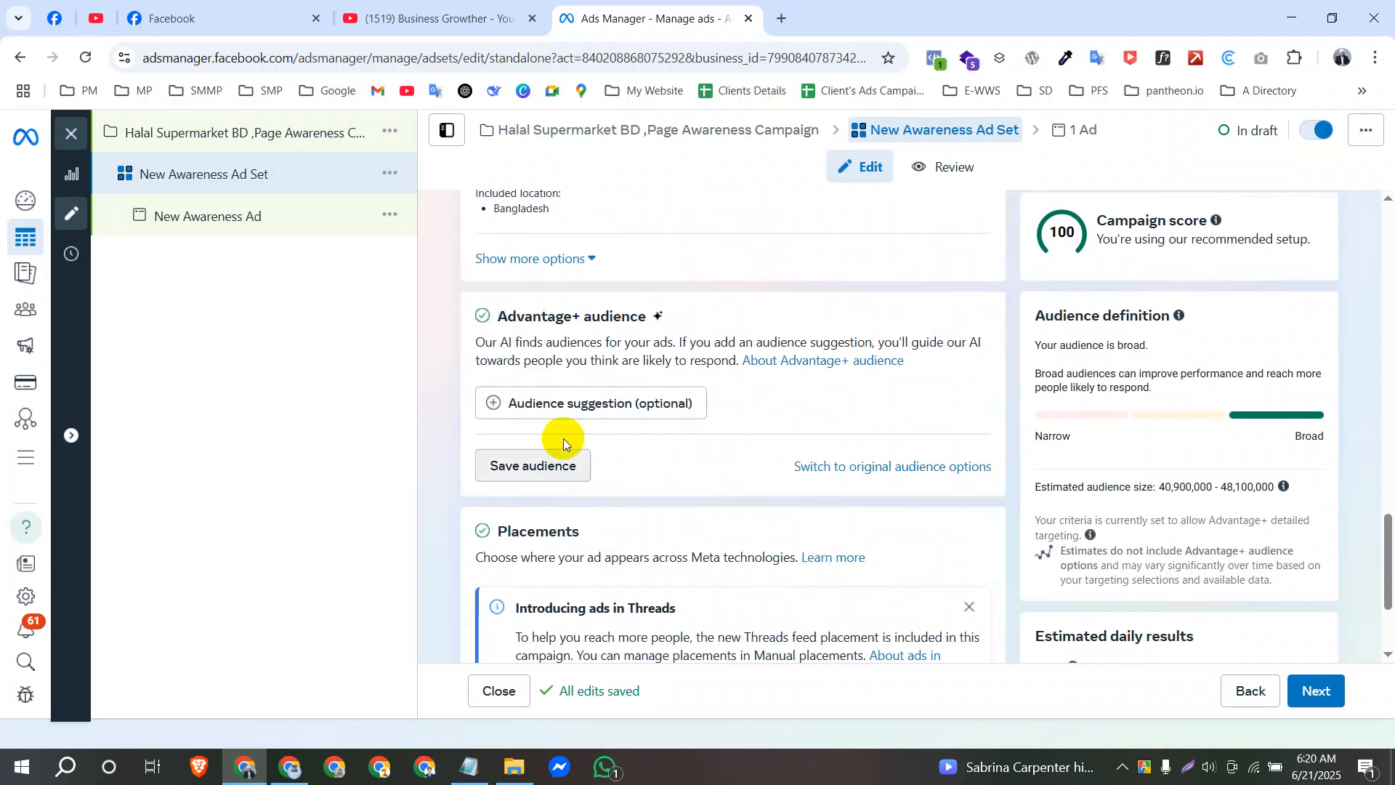
{"action": "scroll", "coordinate": [610, 626], "scroll_direction": "down", "scroll_amount": 3}
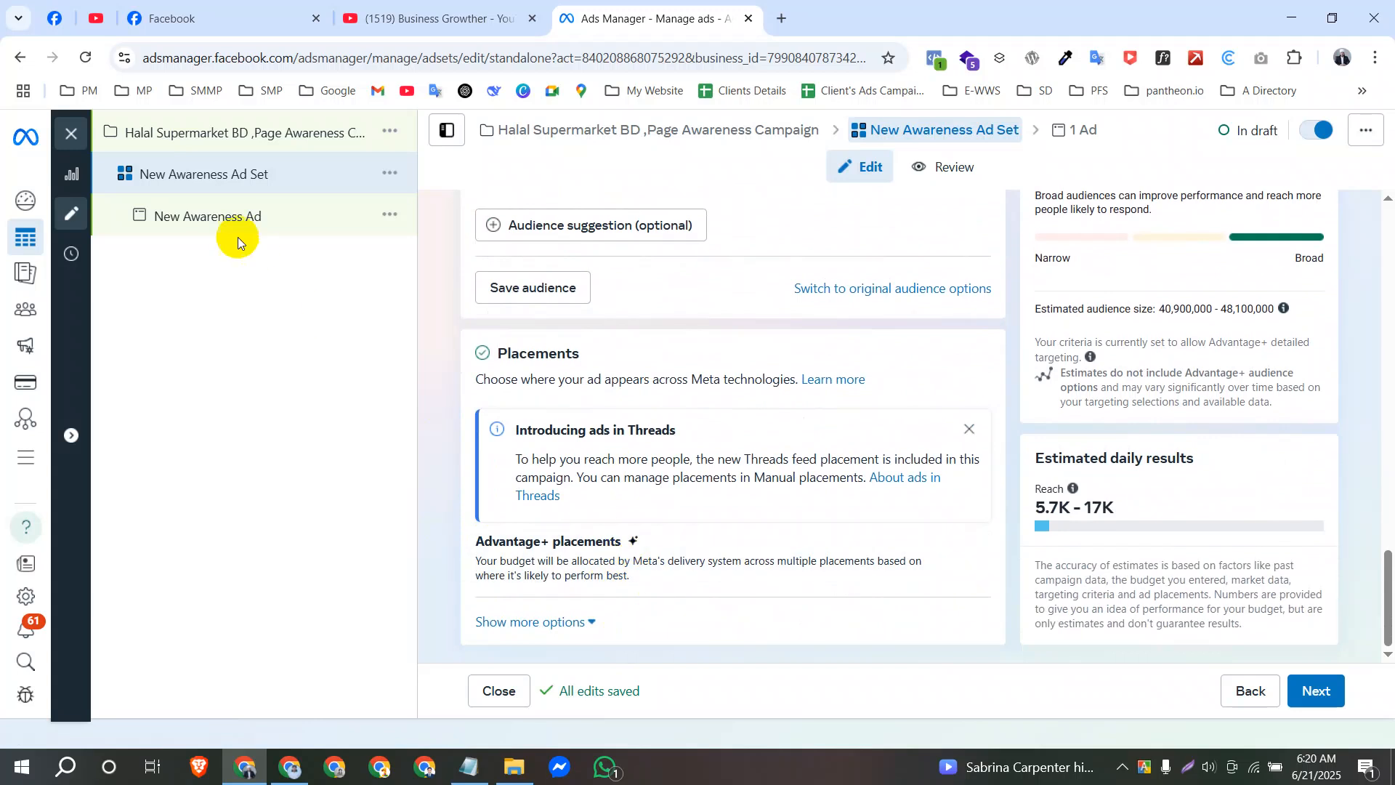
Open New Awareness Ad and review its identity, ad setup, creative and tracking sections.
{"action": "left_click", "coordinate": [238, 216]}
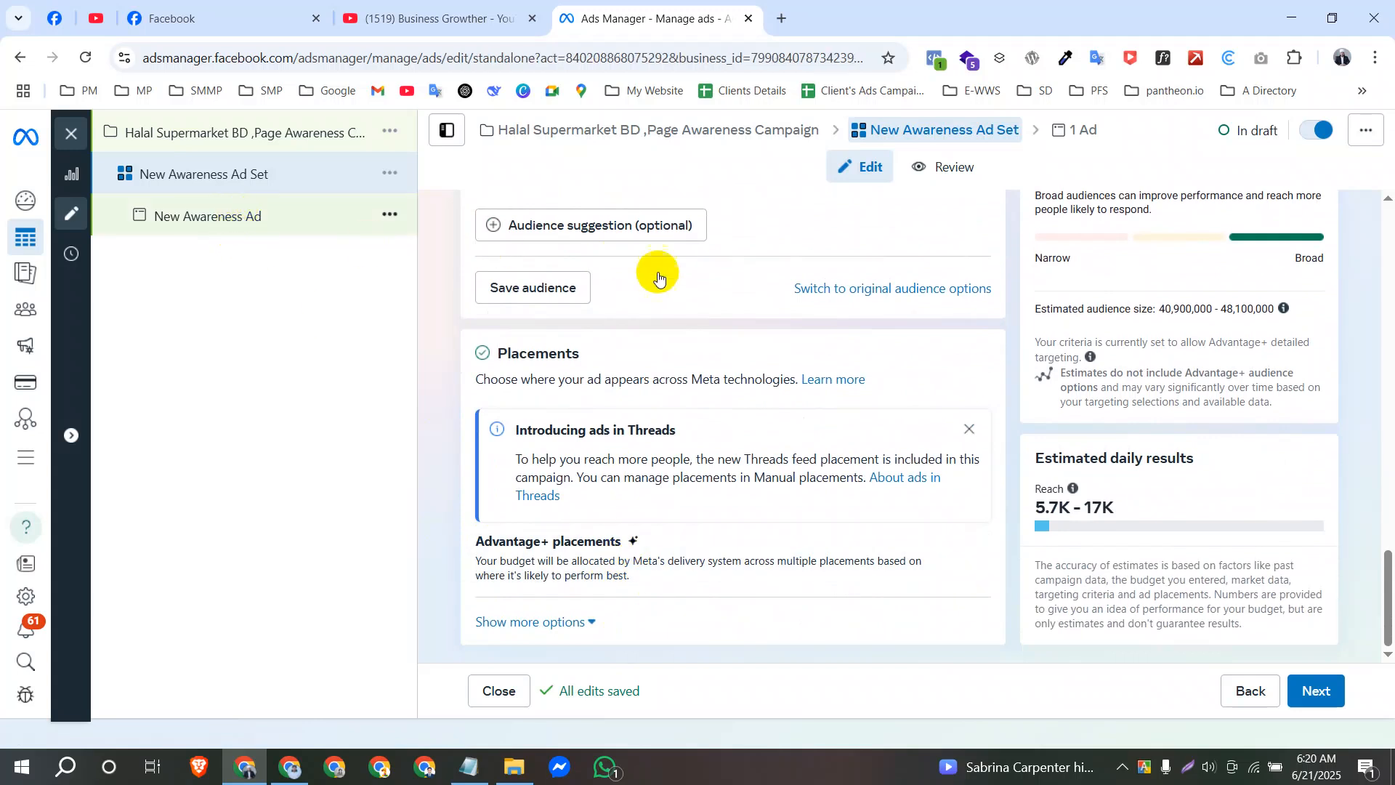
{"action": "left_click", "coordinate": [252, 217]}
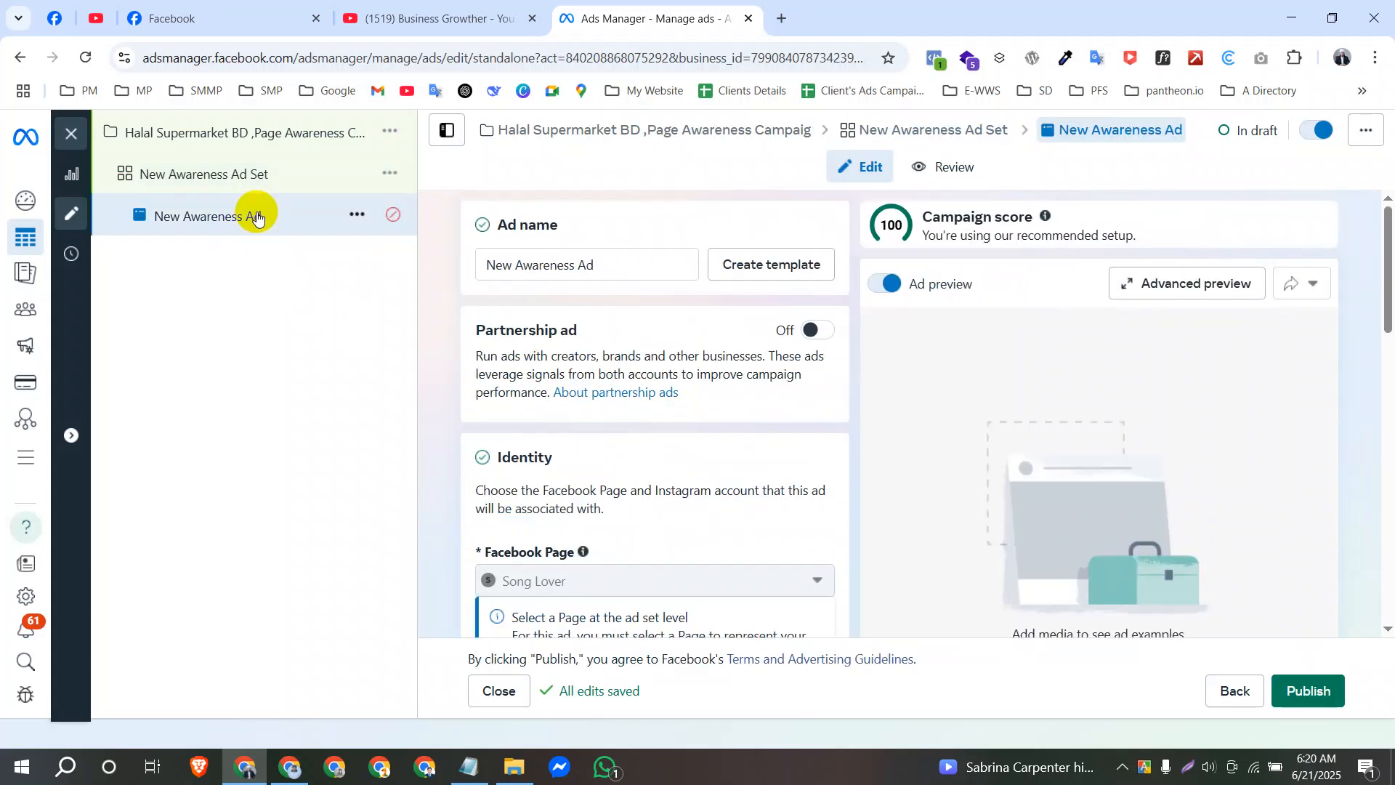
{"action": "scroll", "coordinate": [574, 465], "scroll_direction": "down", "scroll_amount": 4}
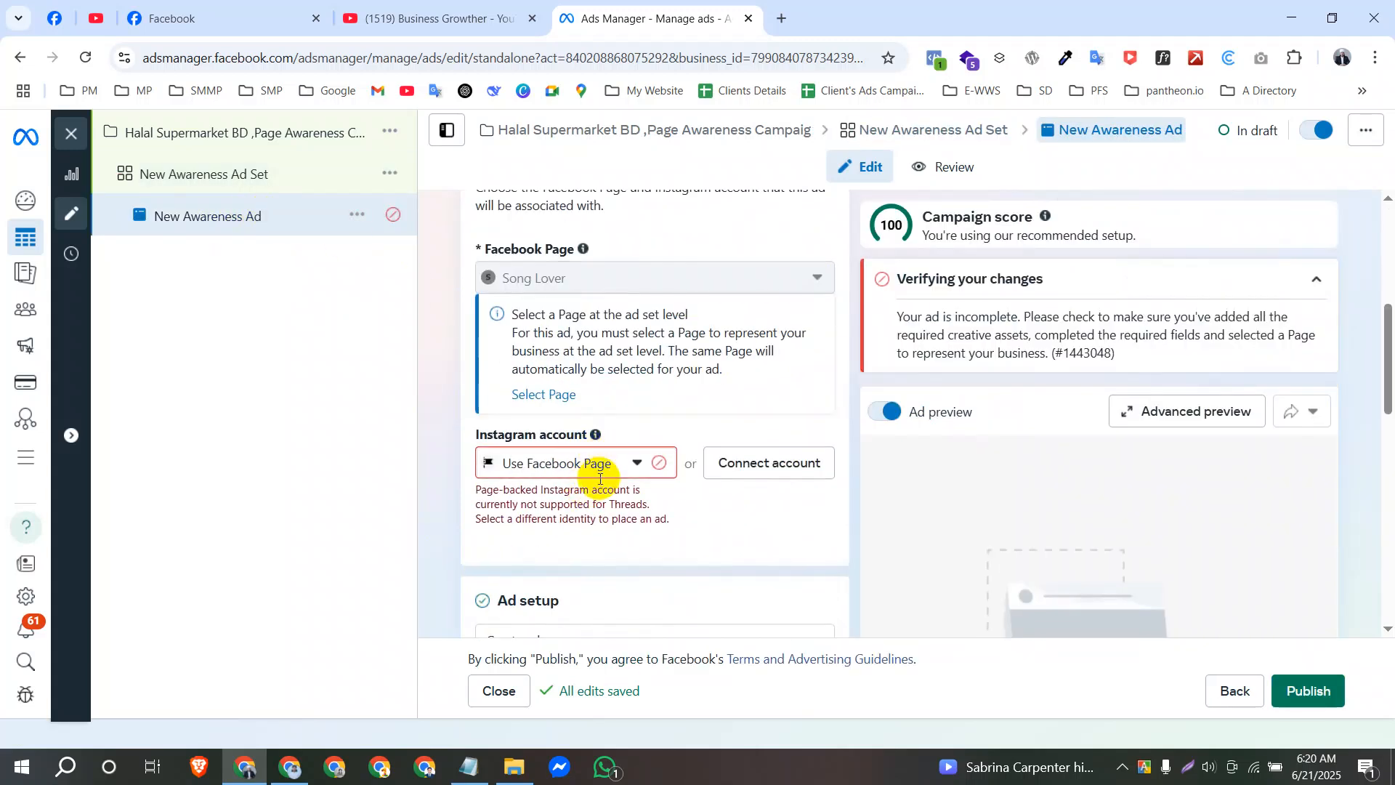
{"action": "scroll", "coordinate": [581, 472], "scroll_direction": "down", "scroll_amount": 10}
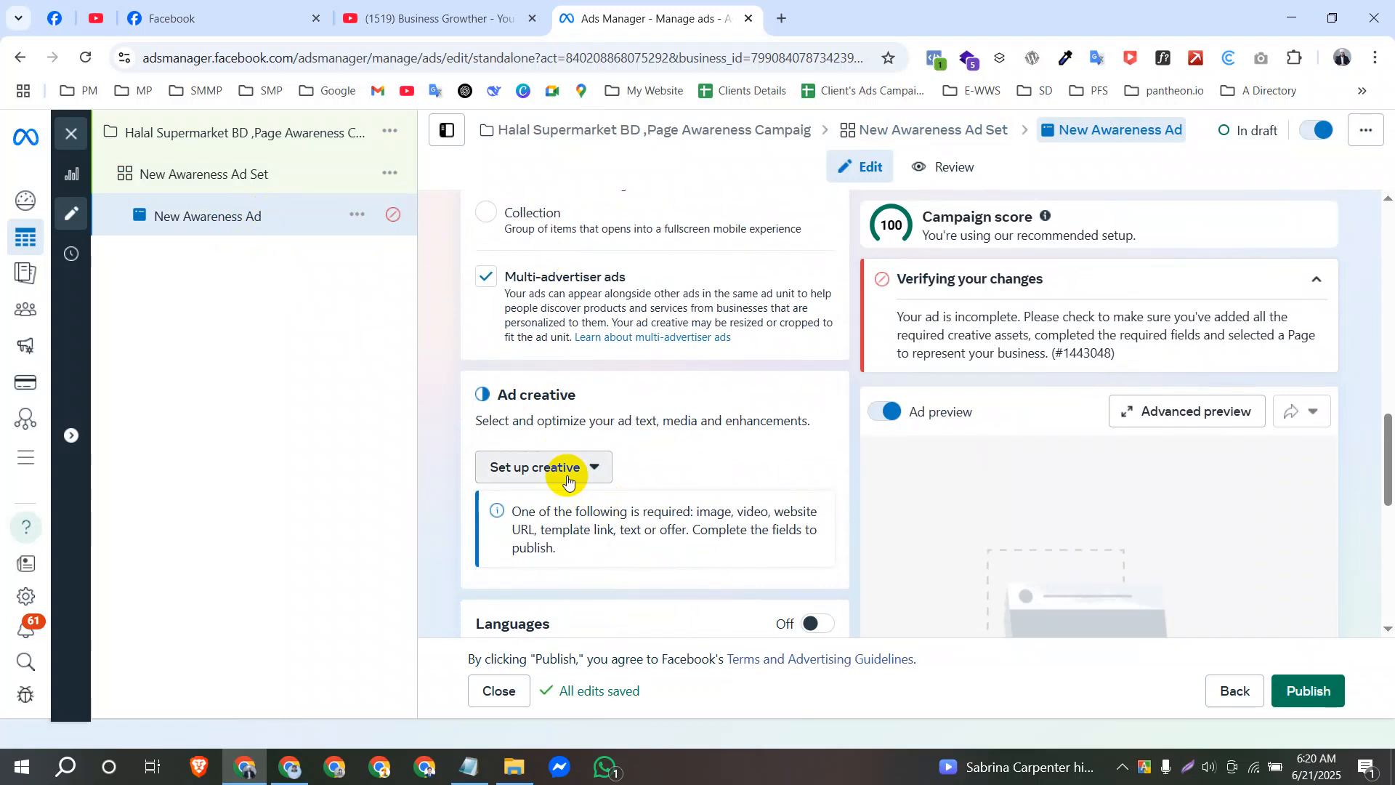
{"action": "scroll", "coordinate": [582, 538], "scroll_direction": "down", "scroll_amount": 10}
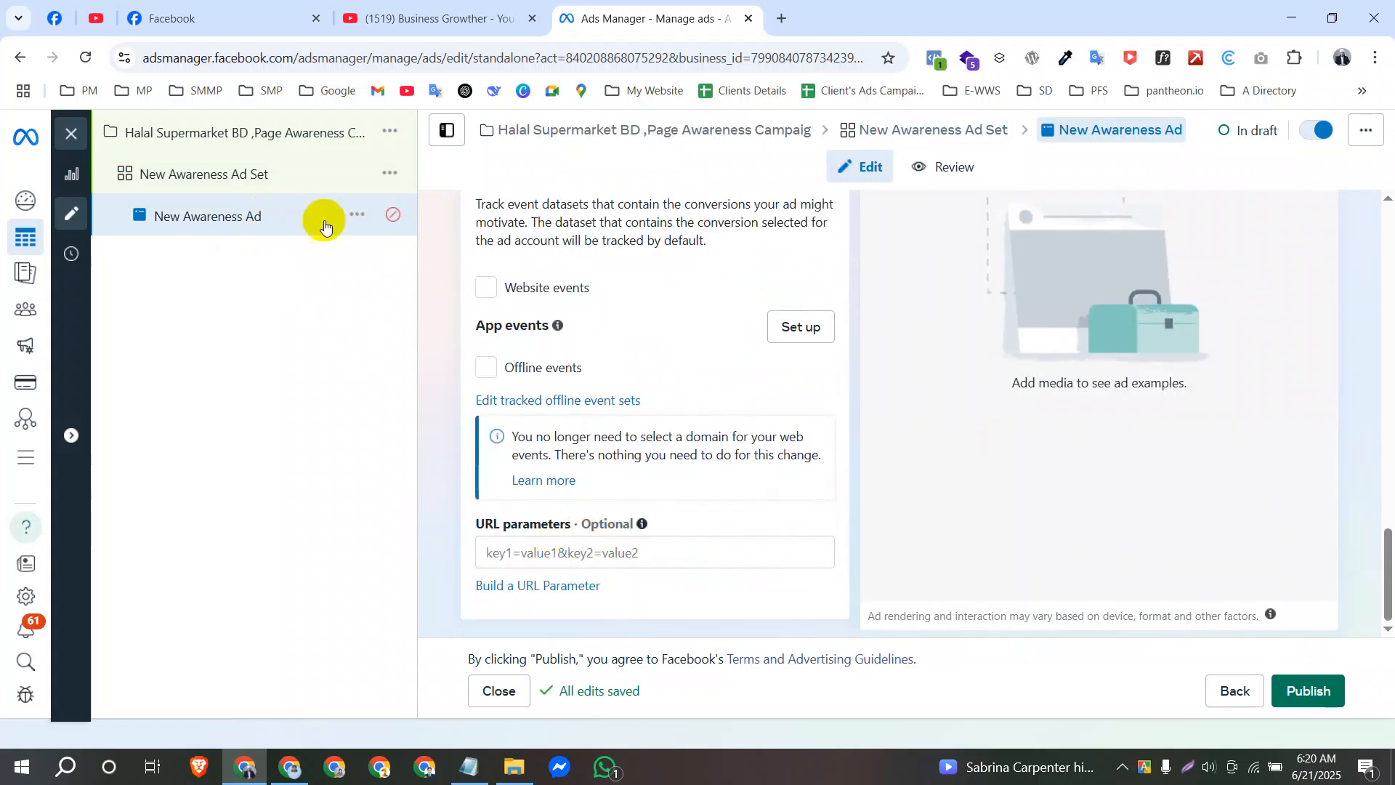
Return to New Awareness Ad Set and review its awareness and video view performance goals, keeping the current selection.
{"action": "left_click", "coordinate": [281, 163]}
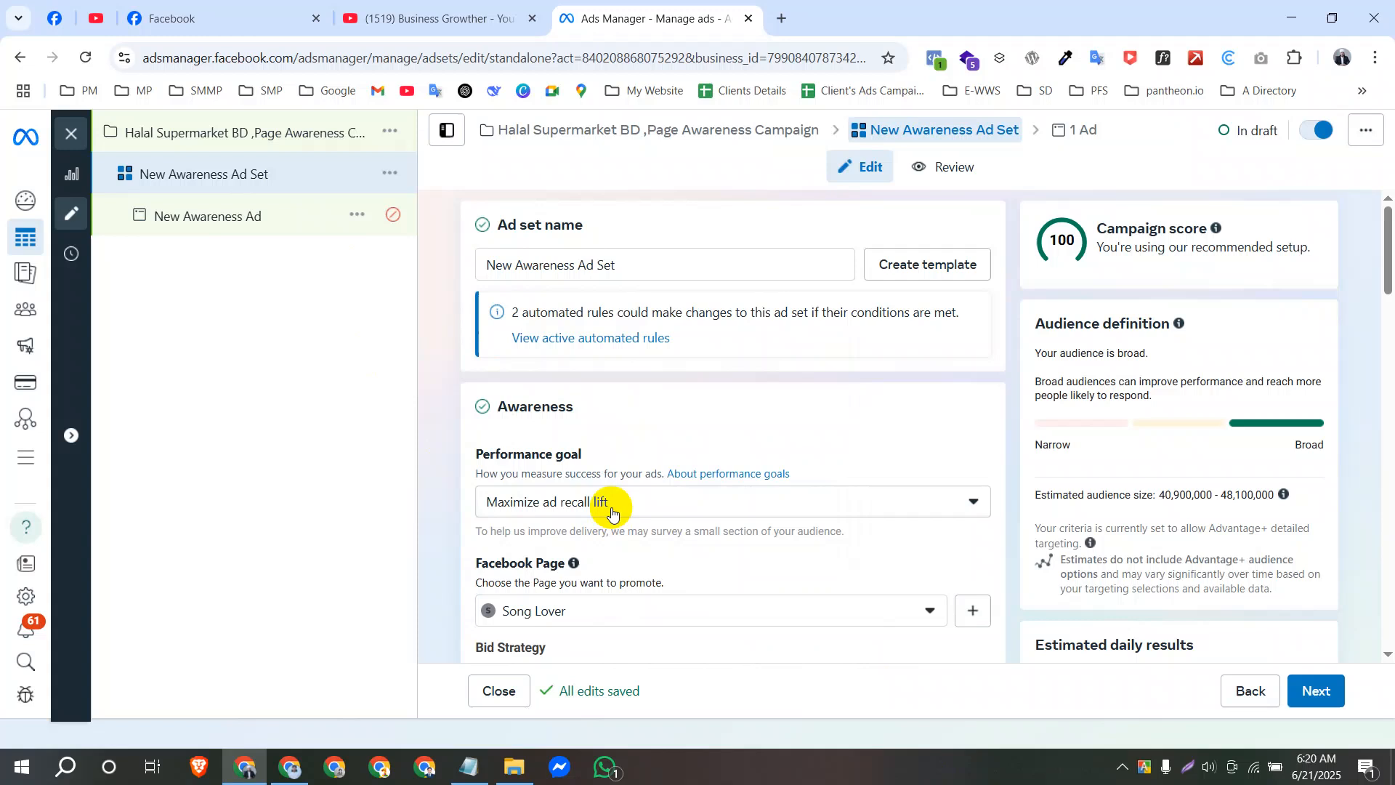
{"action": "left_click", "coordinate": [600, 504]}
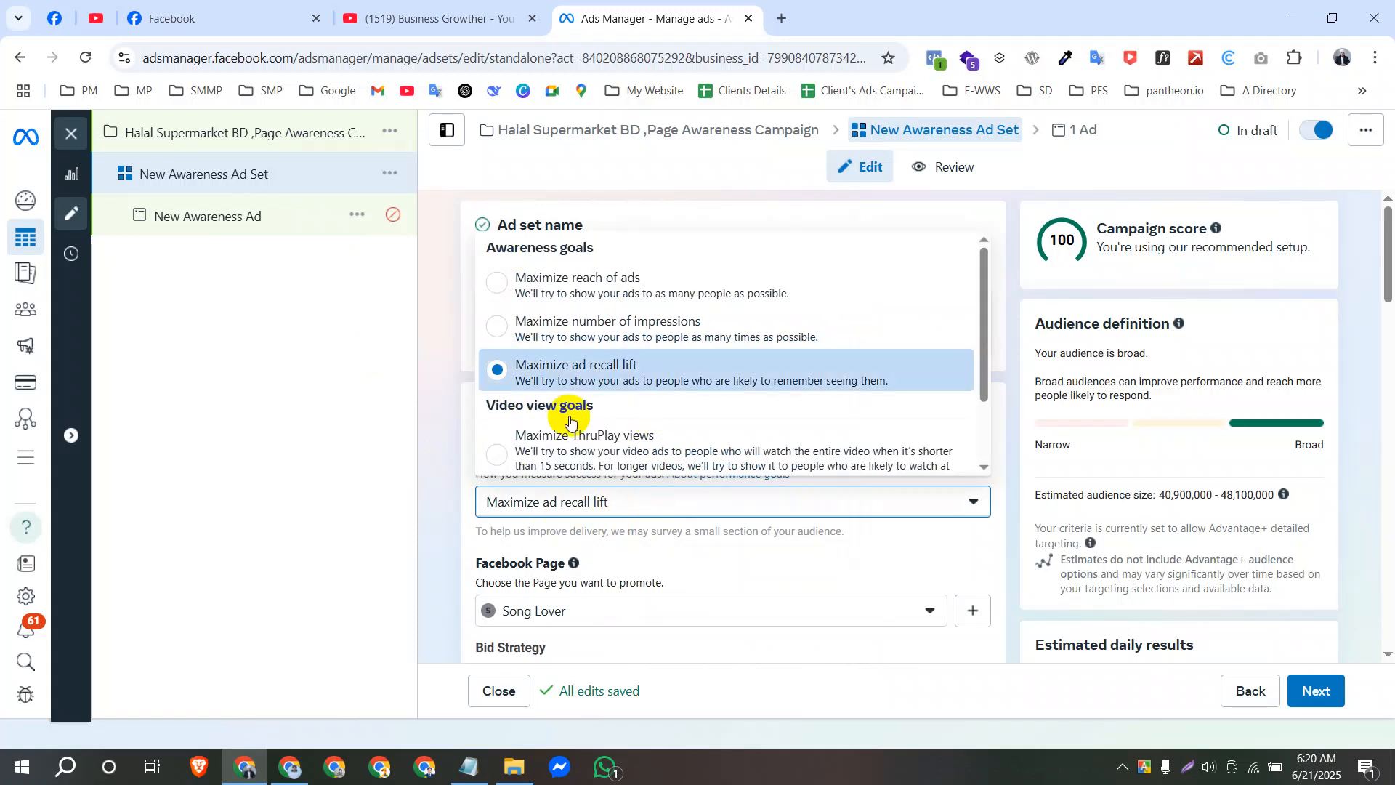
{"action": "scroll", "coordinate": [574, 345], "scroll_direction": "down", "scroll_amount": 2}
{"action": "left_click", "coordinate": [438, 447]}
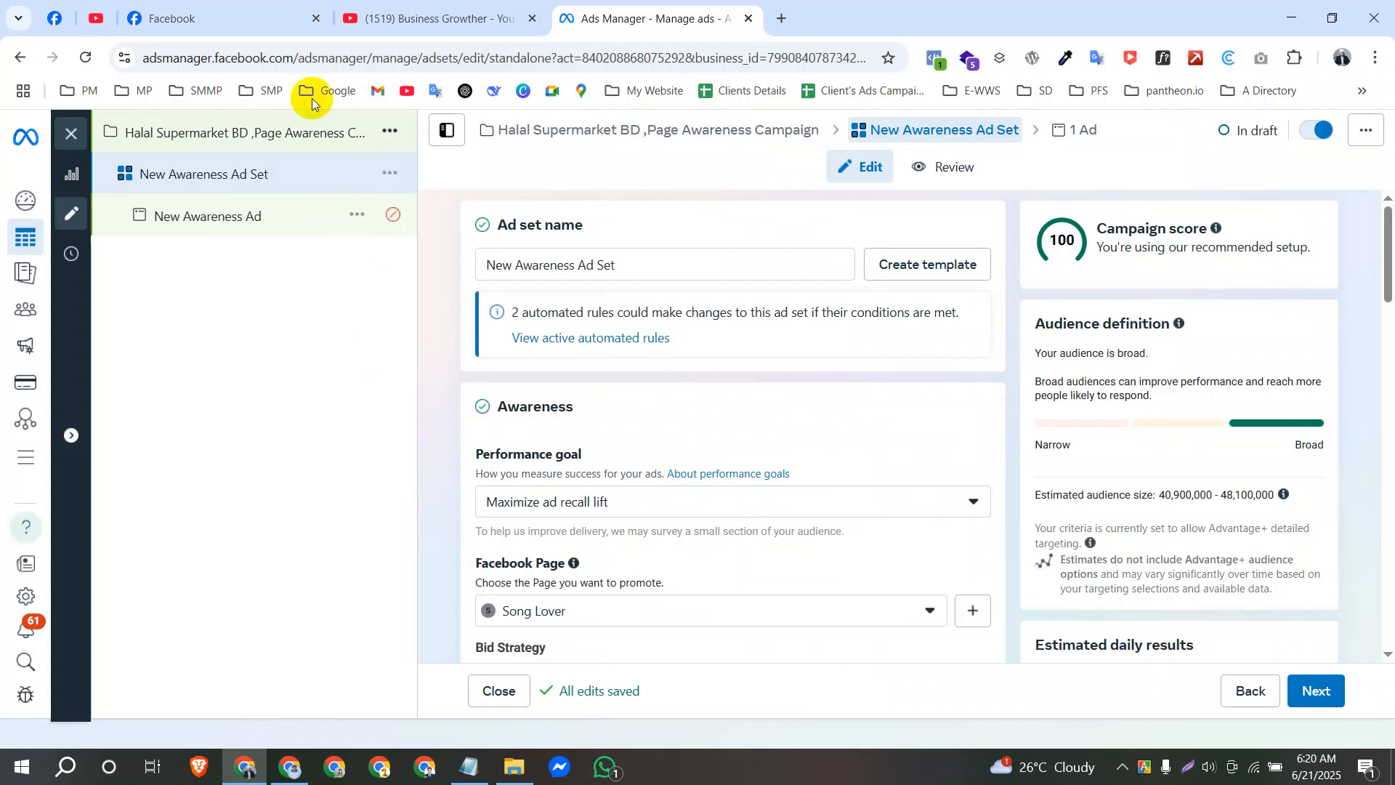
Switch to Facebook and open the Business Growther page from the list of managed Pages.
{"action": "left_click", "coordinate": [187, 16]}
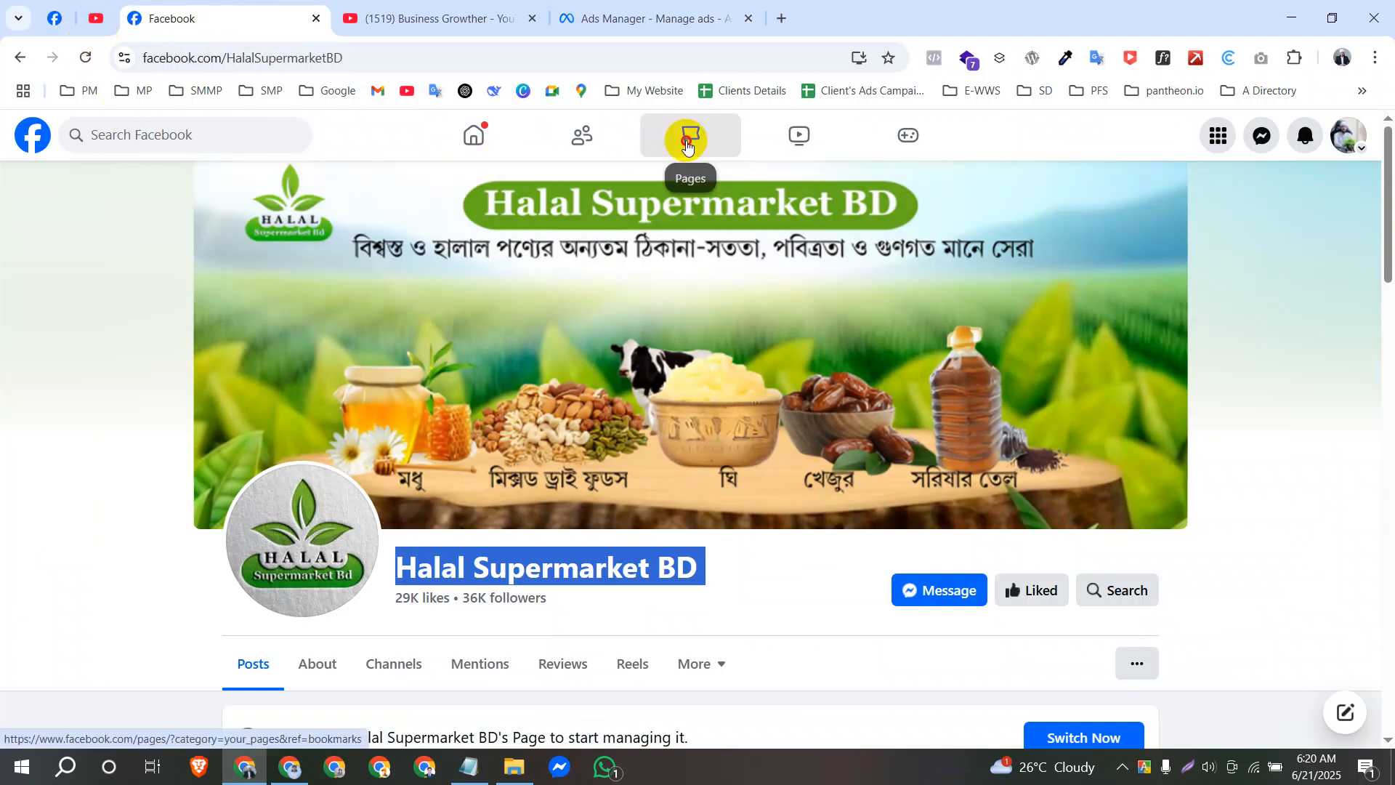
{"action": "left_click", "coordinate": [694, 143]}
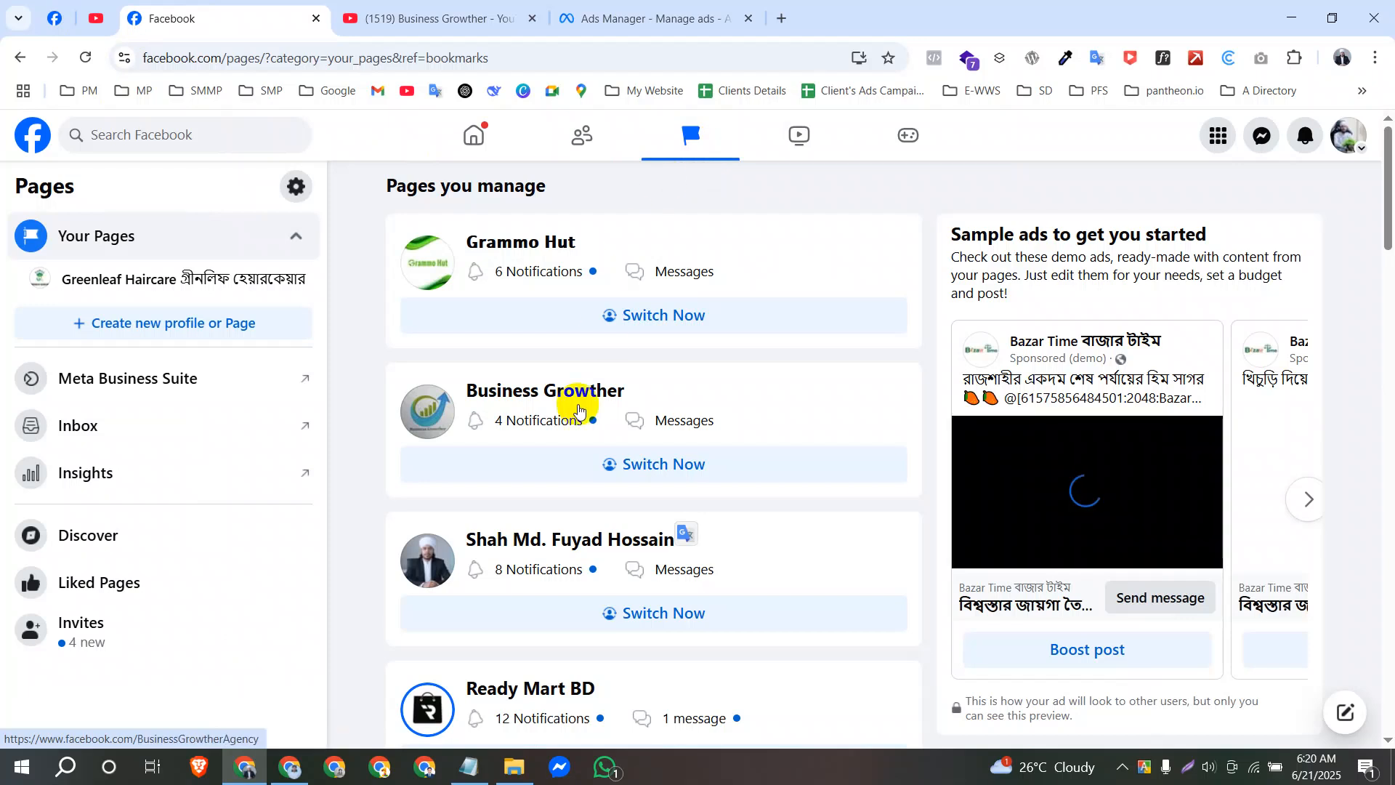
{"action": "left_click", "coordinate": [589, 395]}
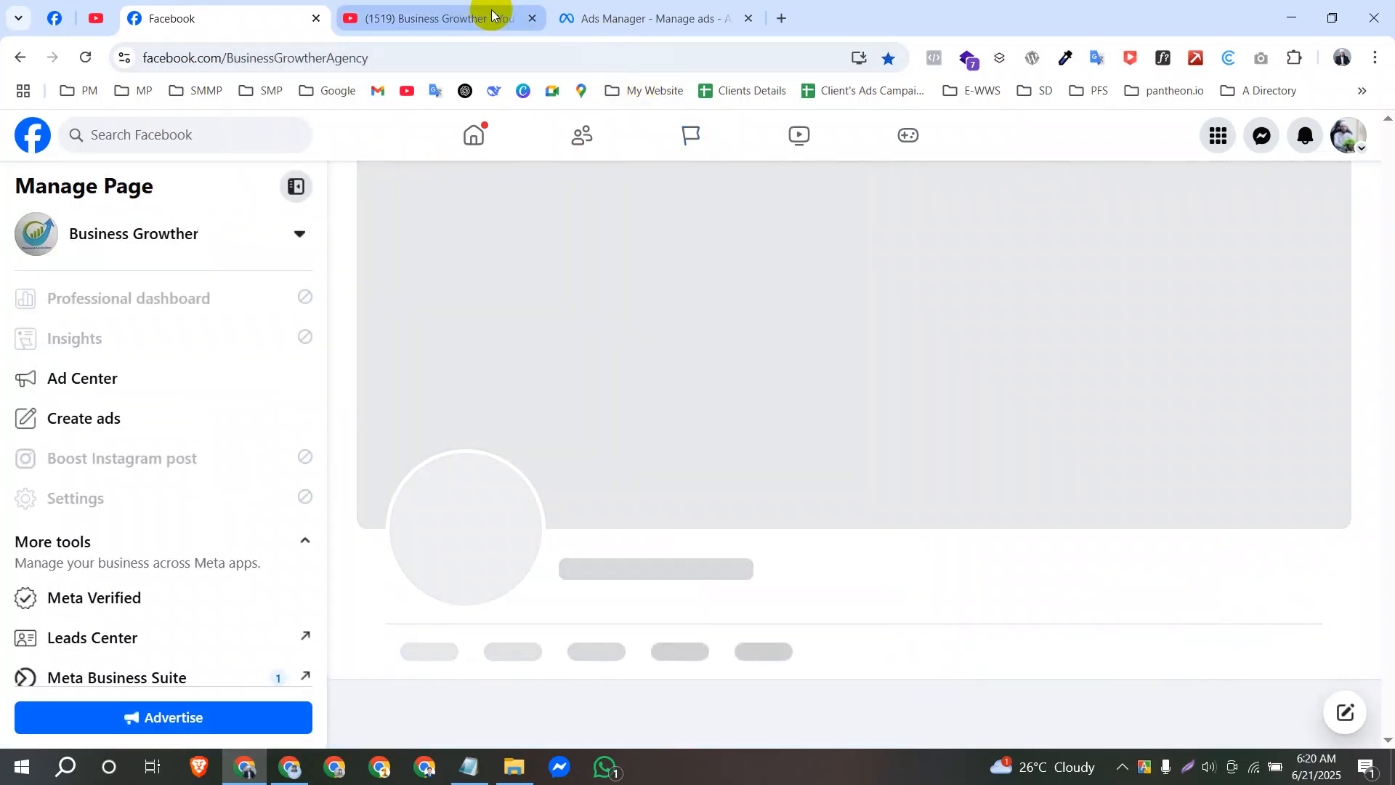
Check the ad set's performance goal in Ads Manager, return to the Business Growther page on Facebook and briefly highlight its name.
{"action": "left_click", "coordinate": [591, 16]}
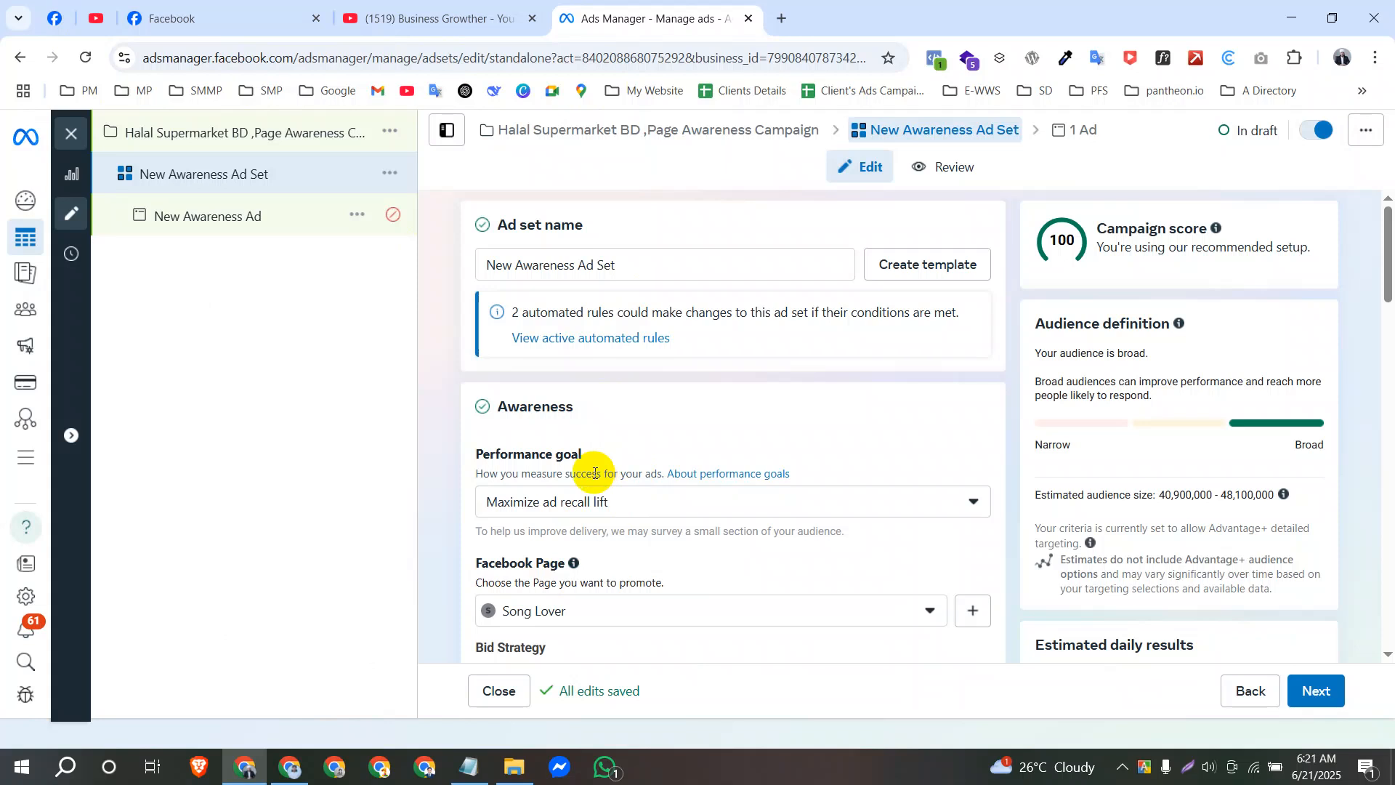
{"action": "left_click", "coordinate": [246, 16]}
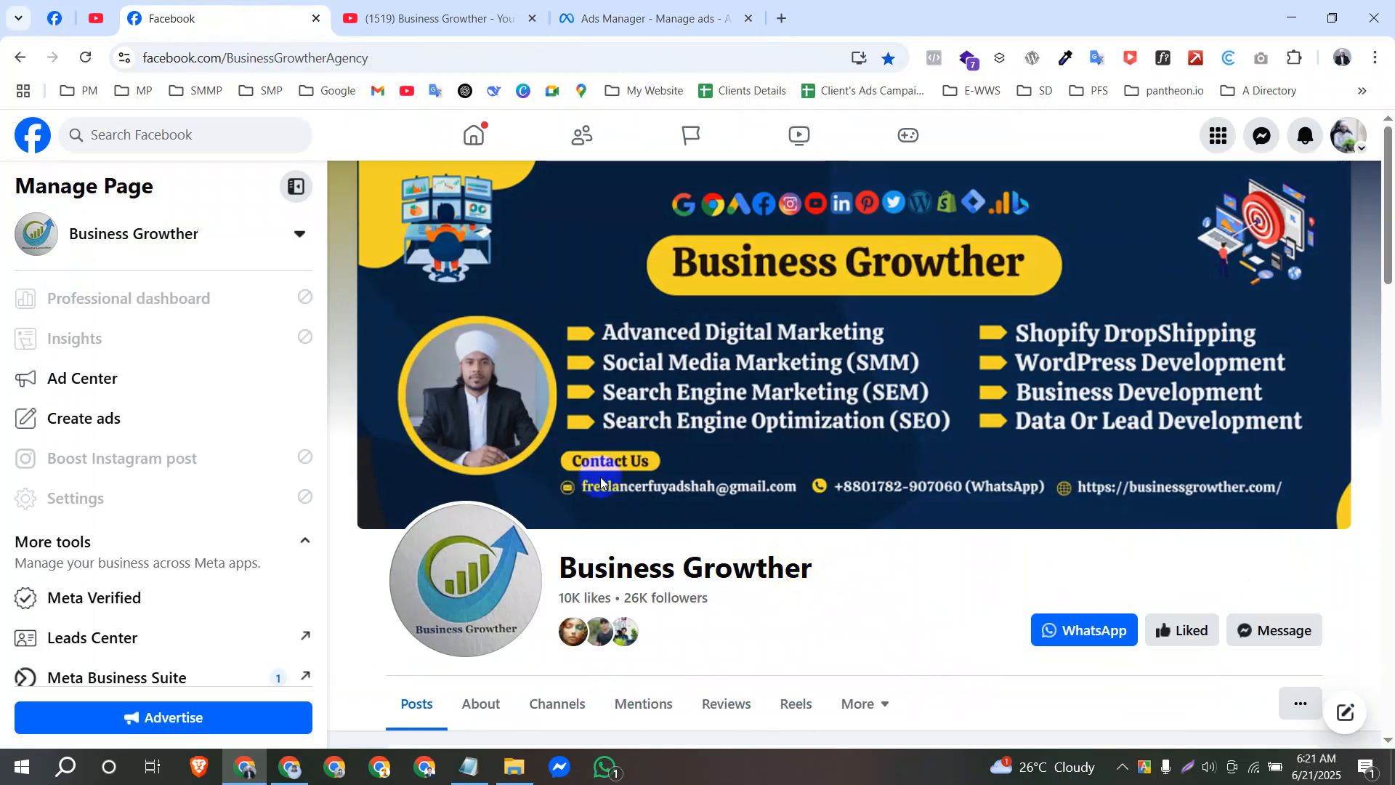
{"action": "left_click_drag", "start_coordinate": [539, 574], "coordinate": [823, 569]}
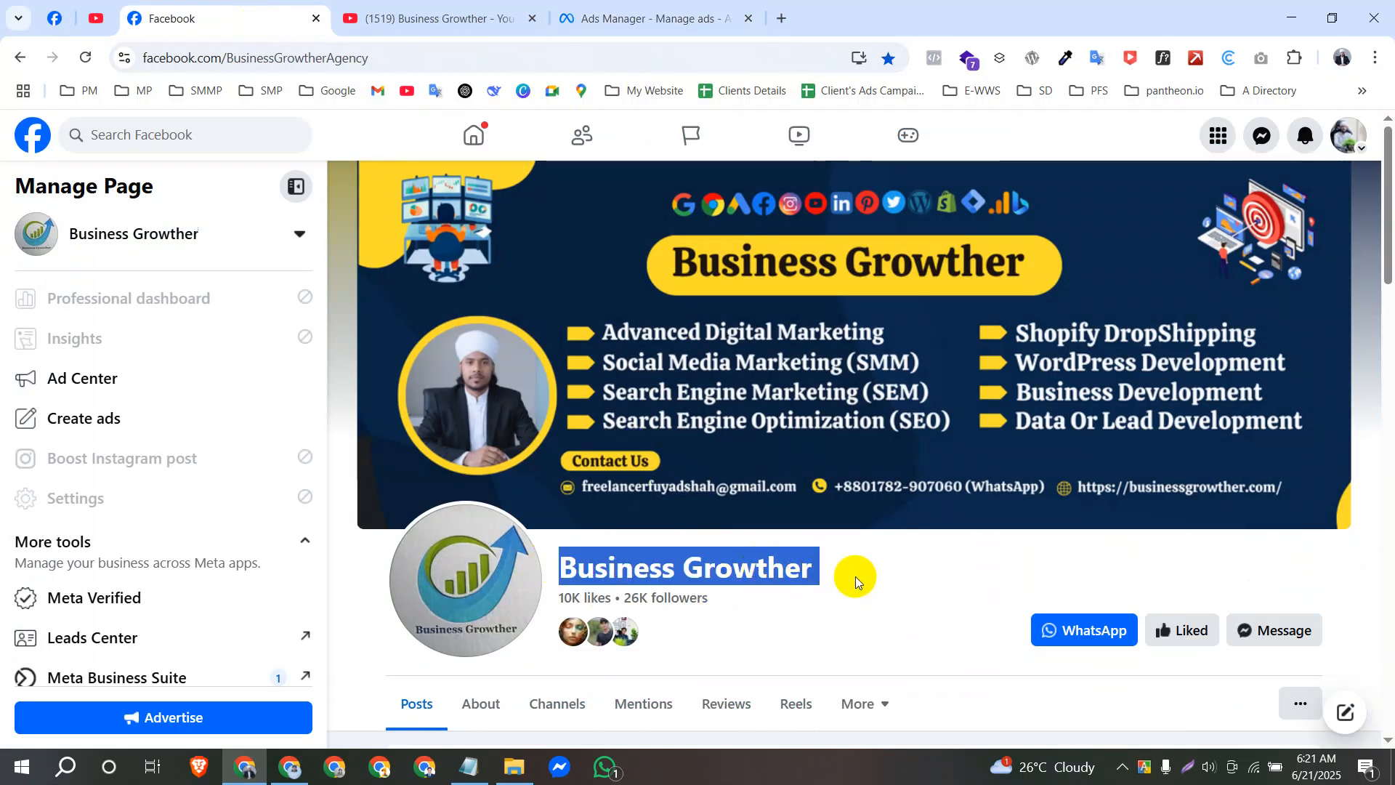
{"action": "left_click", "coordinate": [843, 603]}
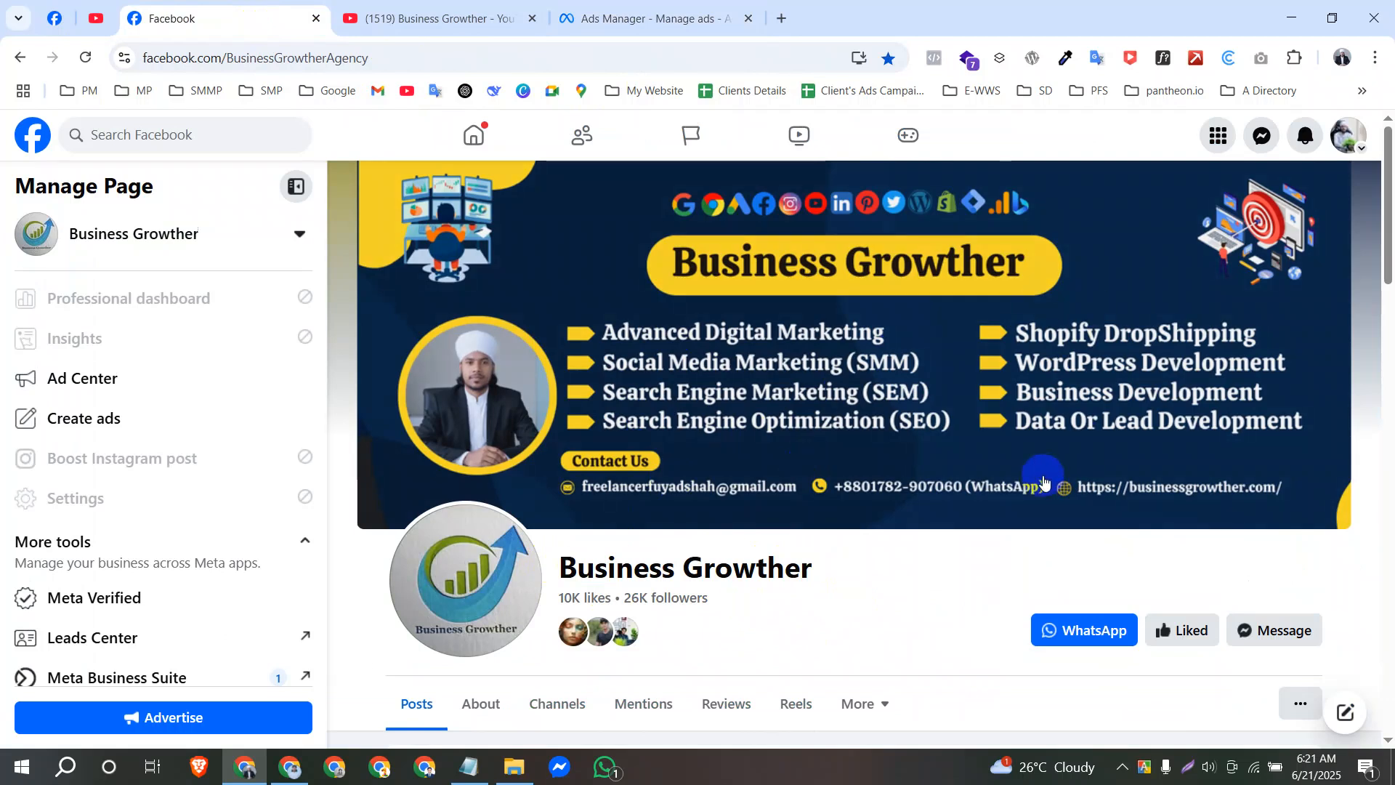